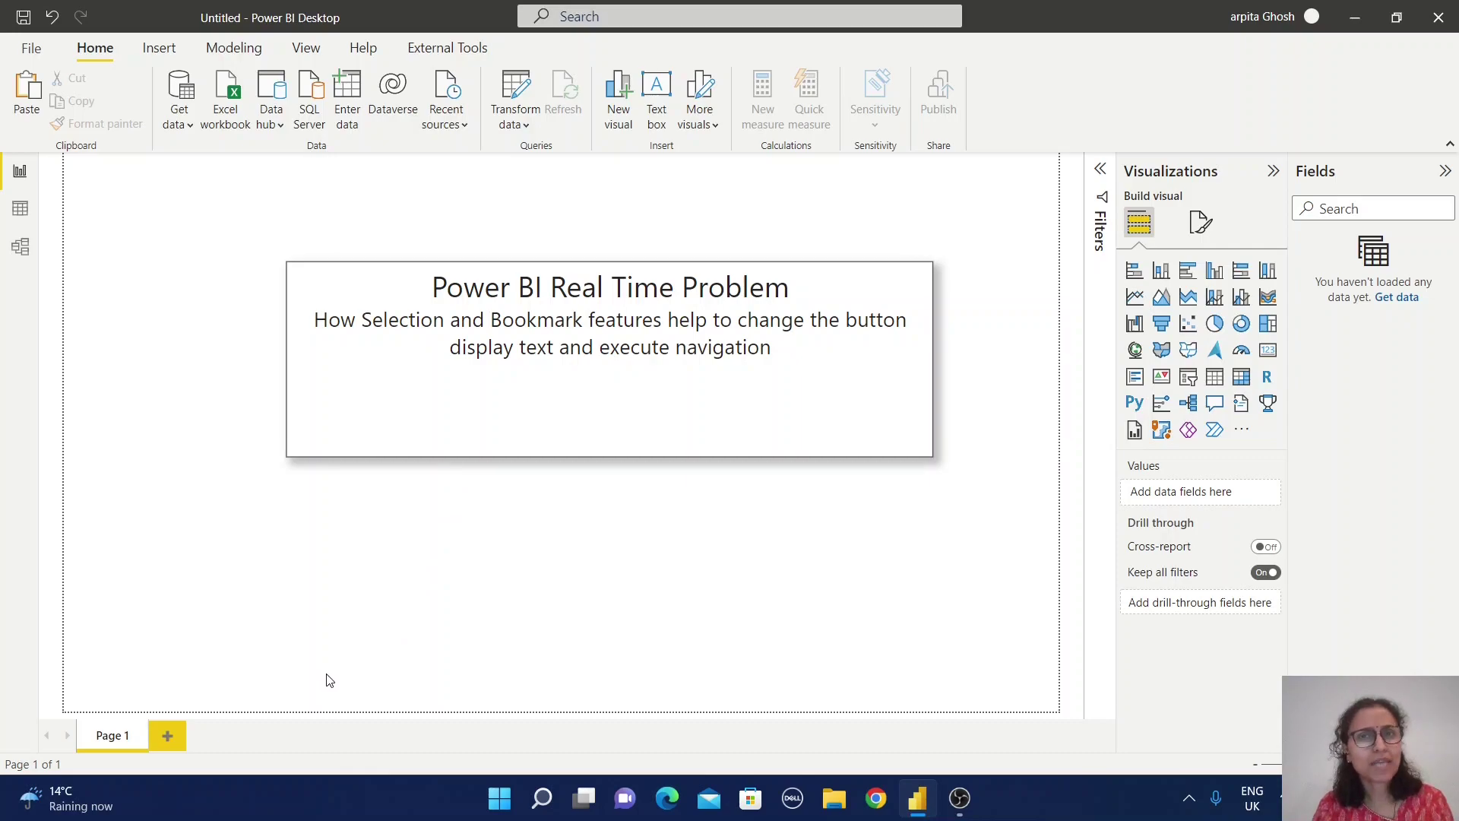
Step: Add Page 2 and load the financials table from the Power BI sample dataset
{"action": "left_click", "coordinate": [167, 735]}
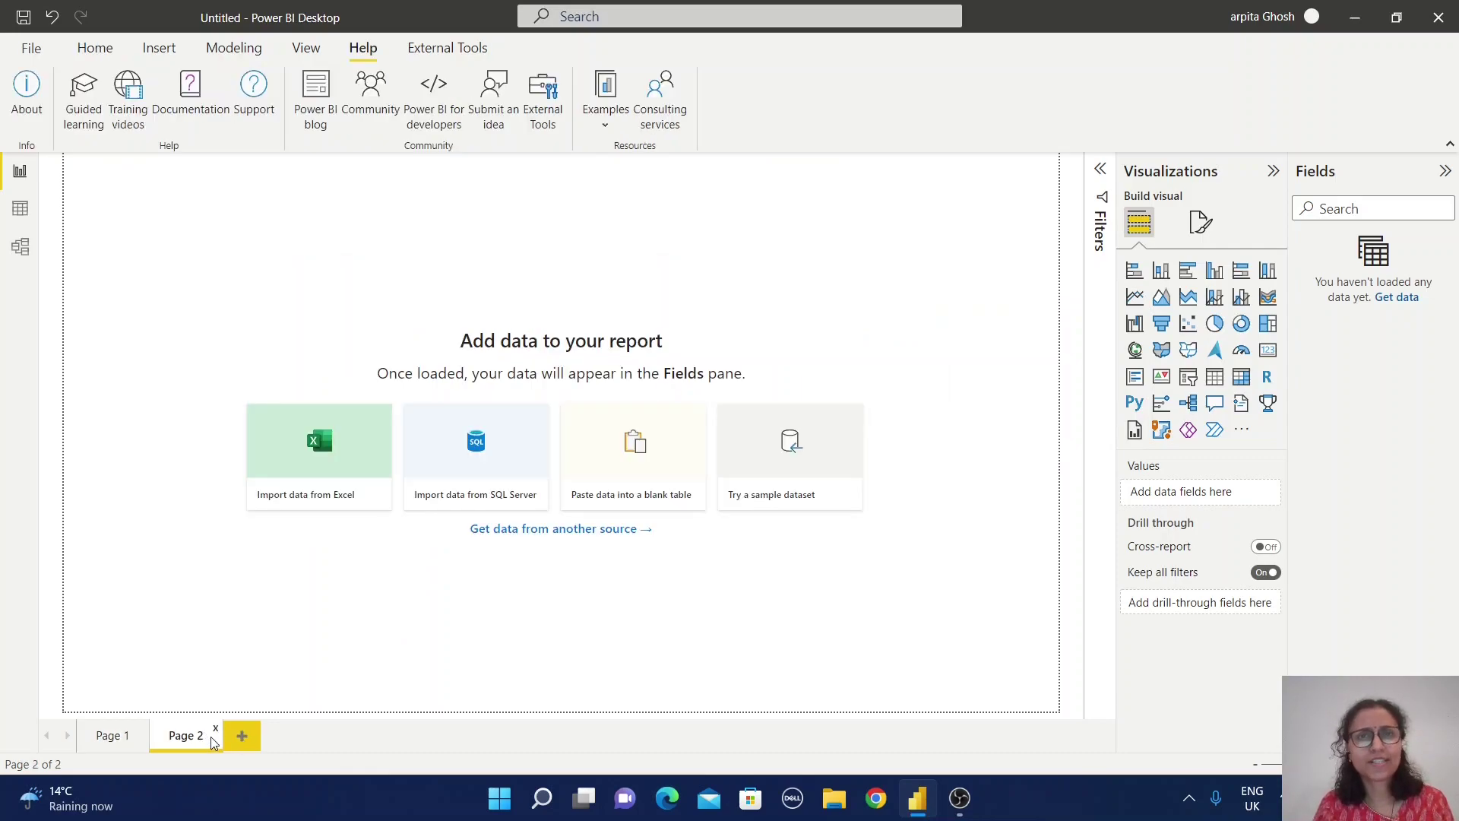
{"action": "left_click", "coordinate": [606, 131]}
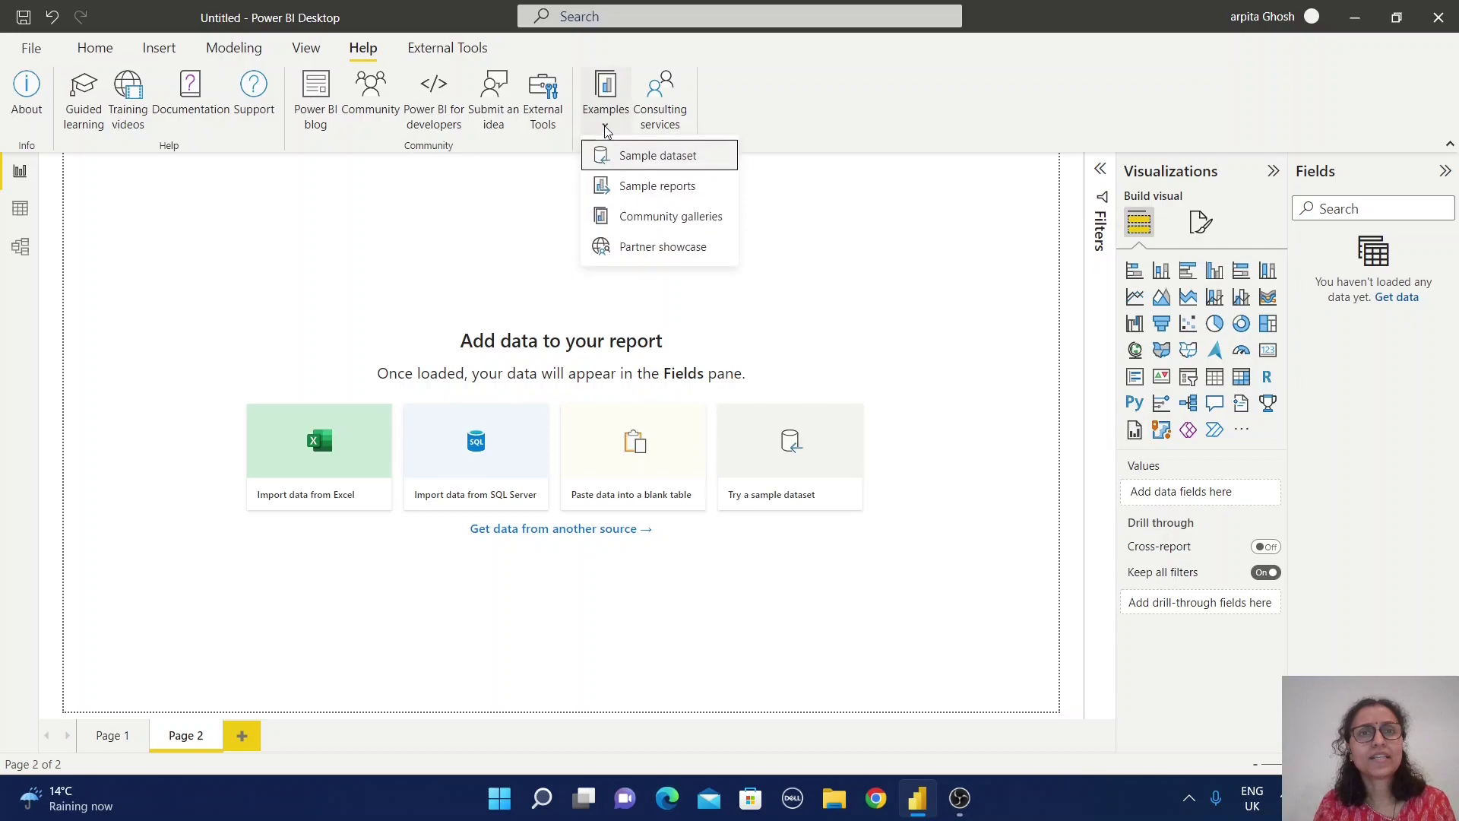
{"action": "left_click", "coordinate": [662, 157]}
{"action": "left_click", "coordinate": [870, 529]}
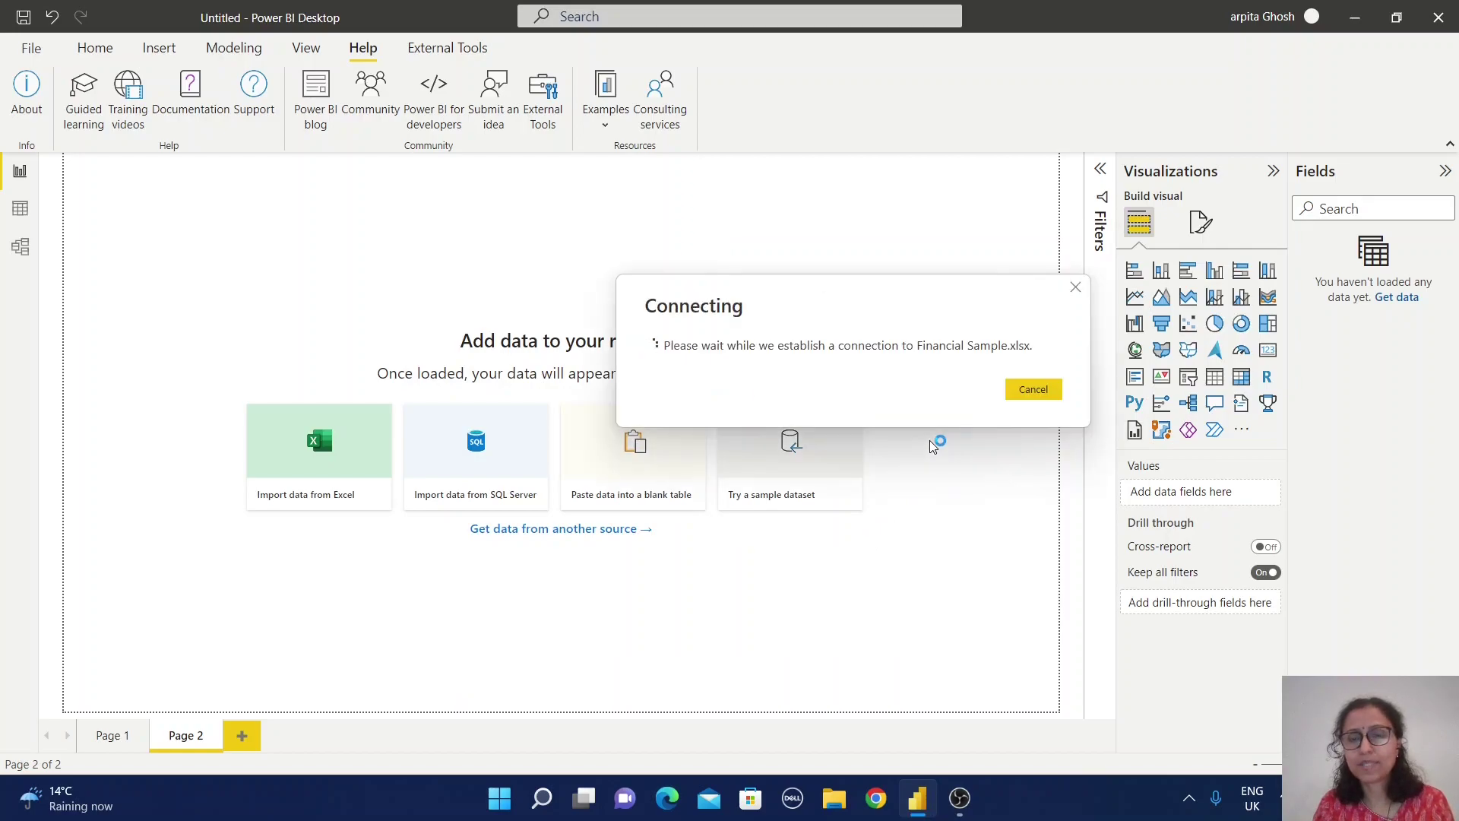
{"action": "left_click", "coordinate": [369, 214]}
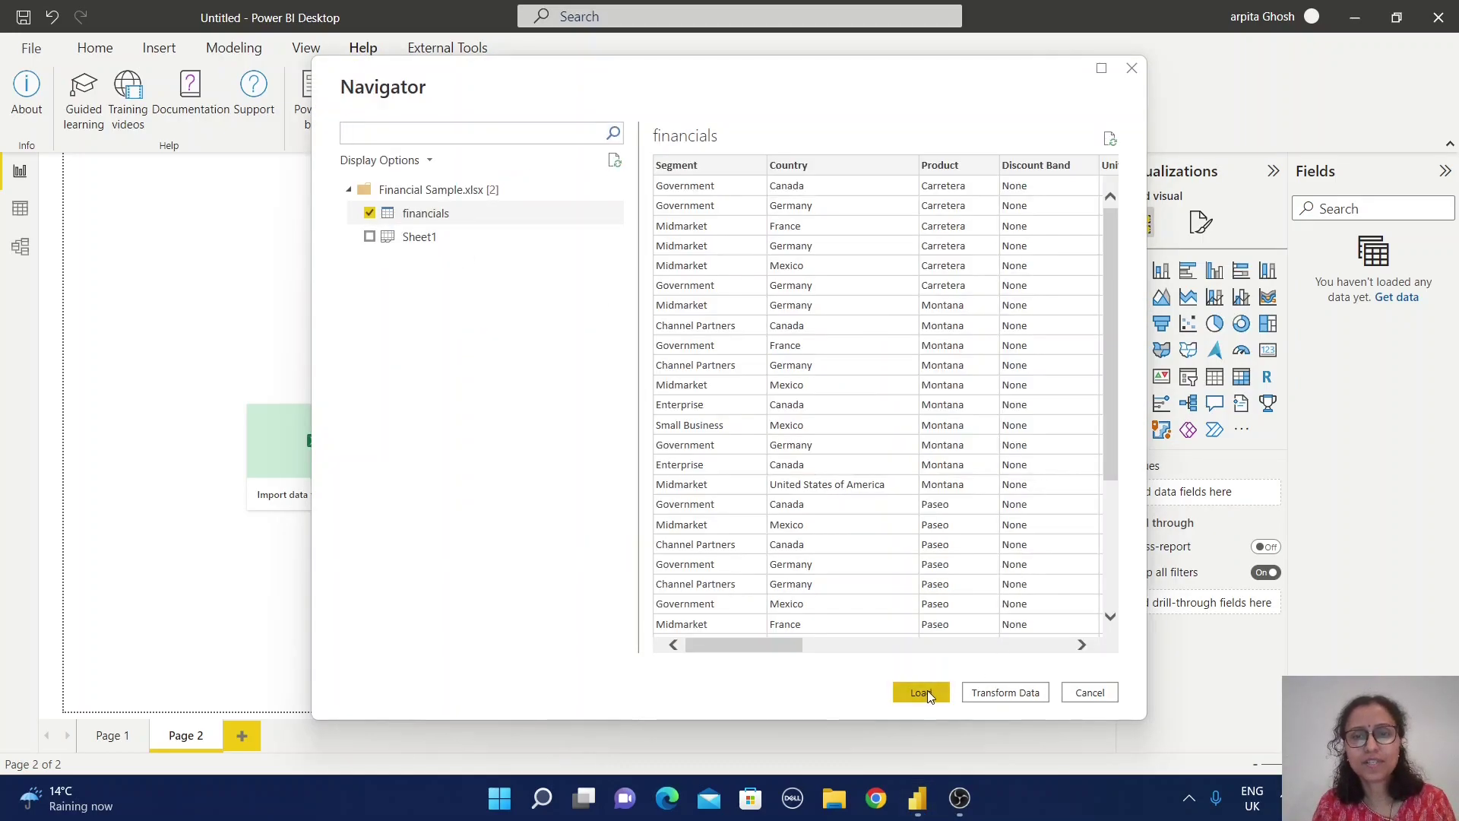
{"action": "left_click", "coordinate": [922, 692]}
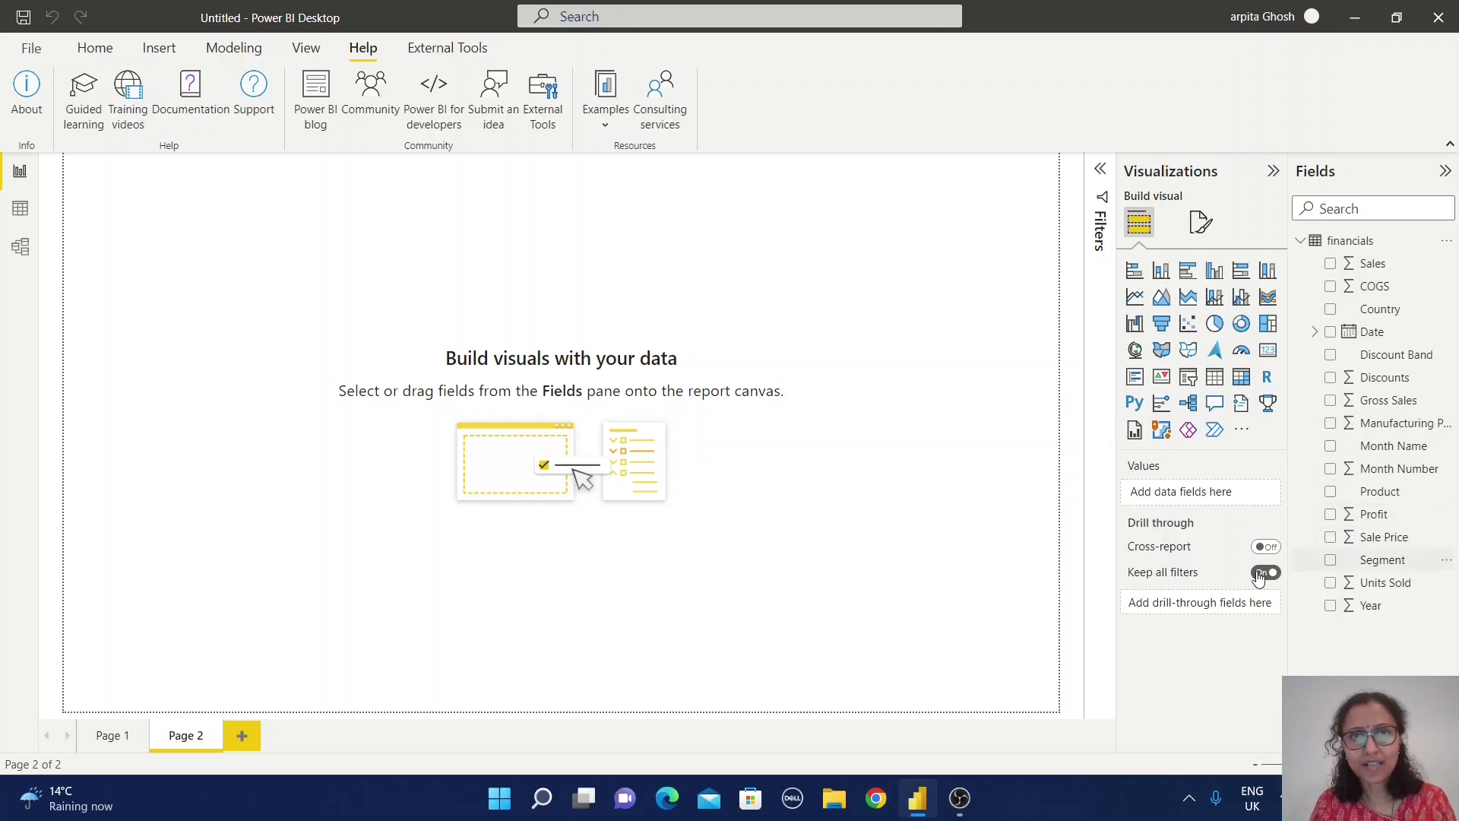
Step: Add a slicer on the left using the Date hierarchy reduced to Year only
{"action": "left_click", "coordinate": [1189, 380]}
{"action": "left_click_drag", "start_coordinate": [218, 241], "coordinate": [208, 316]}
{"action": "left_click", "coordinate": [1330, 331]}
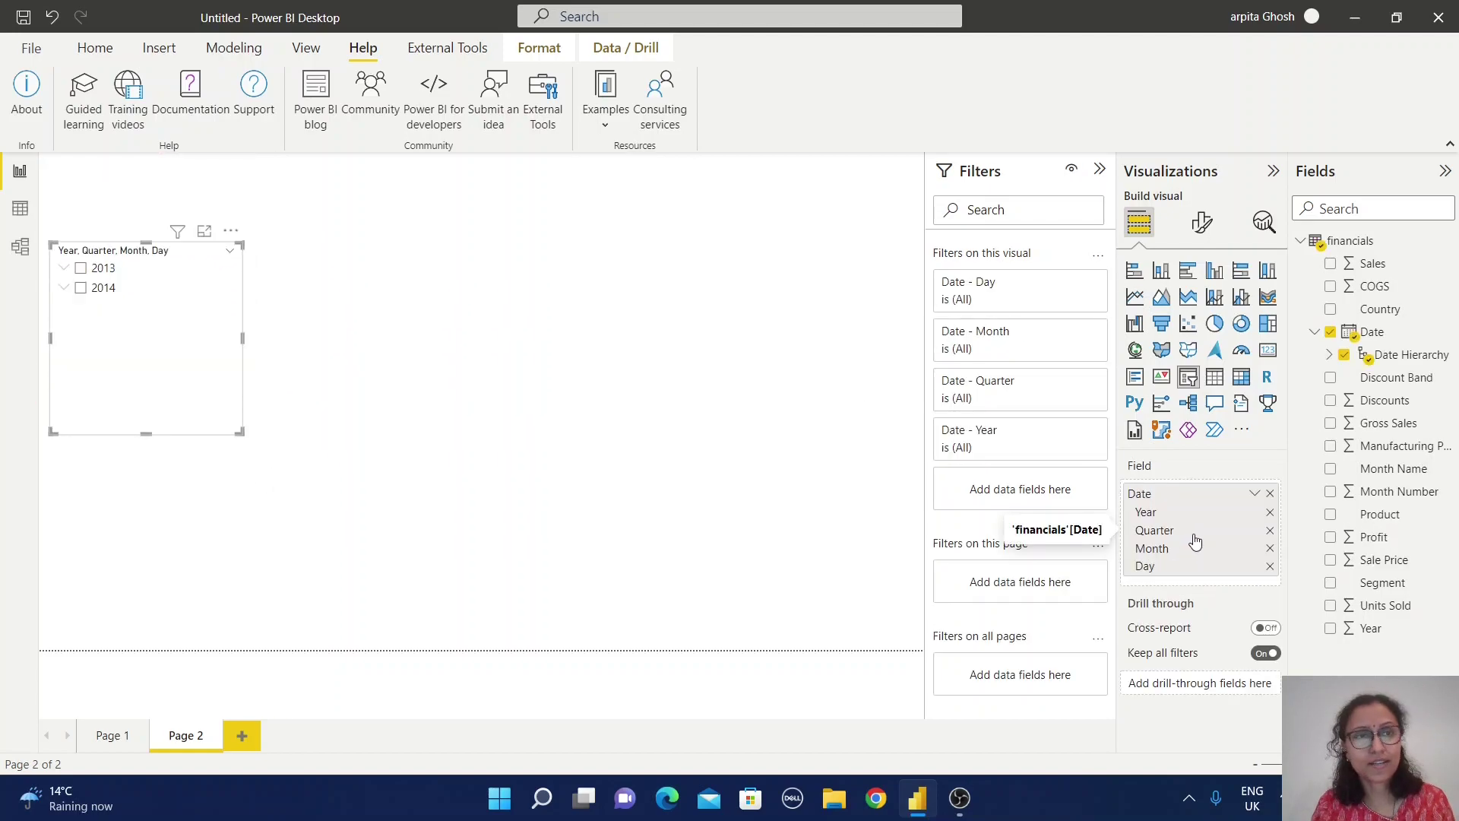
{"action": "left_click", "coordinate": [1270, 566]}
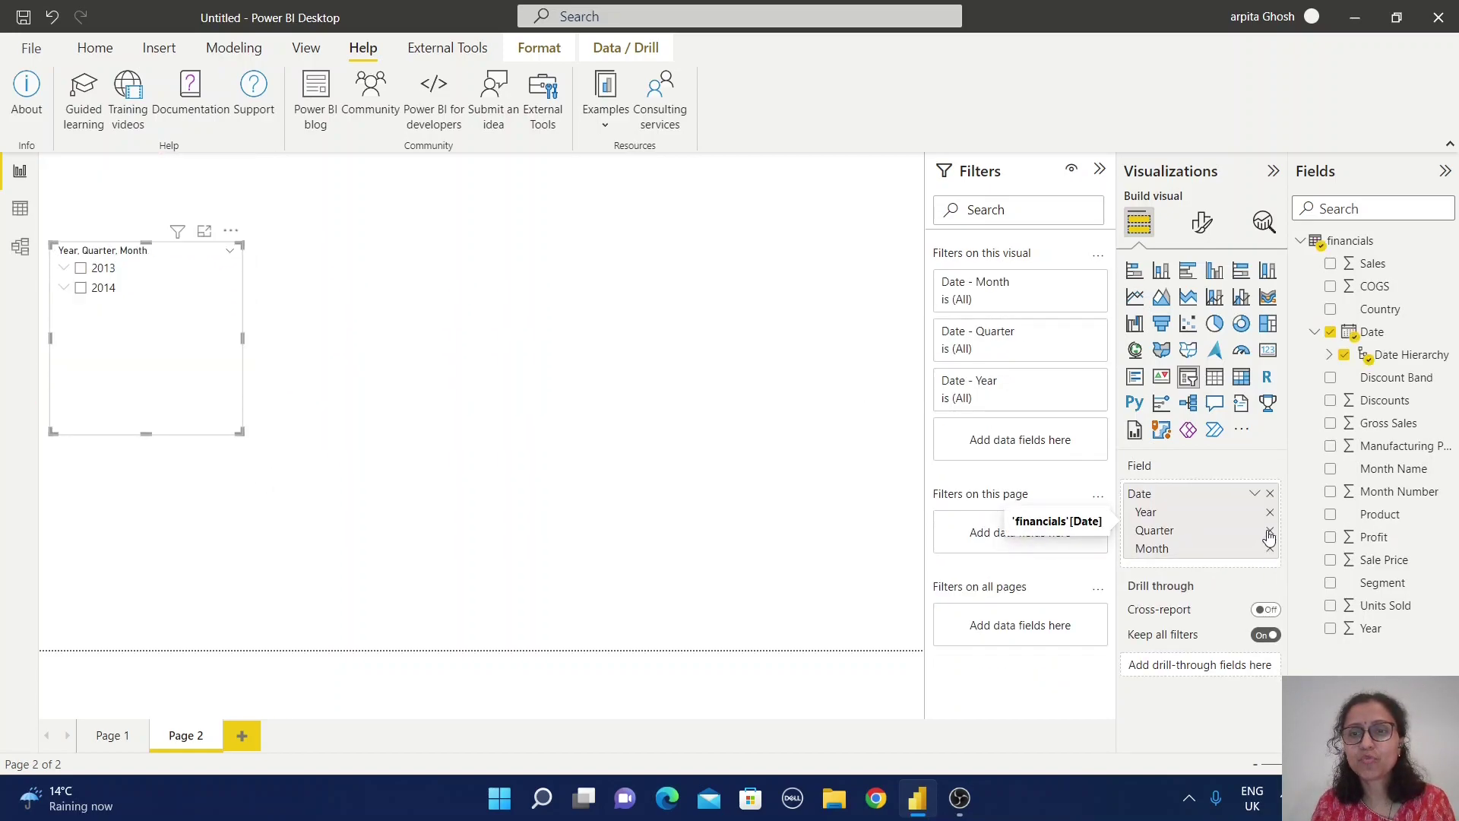
{"action": "left_click", "coordinate": [1270, 548]}
{"action": "left_click", "coordinate": [1270, 530]}
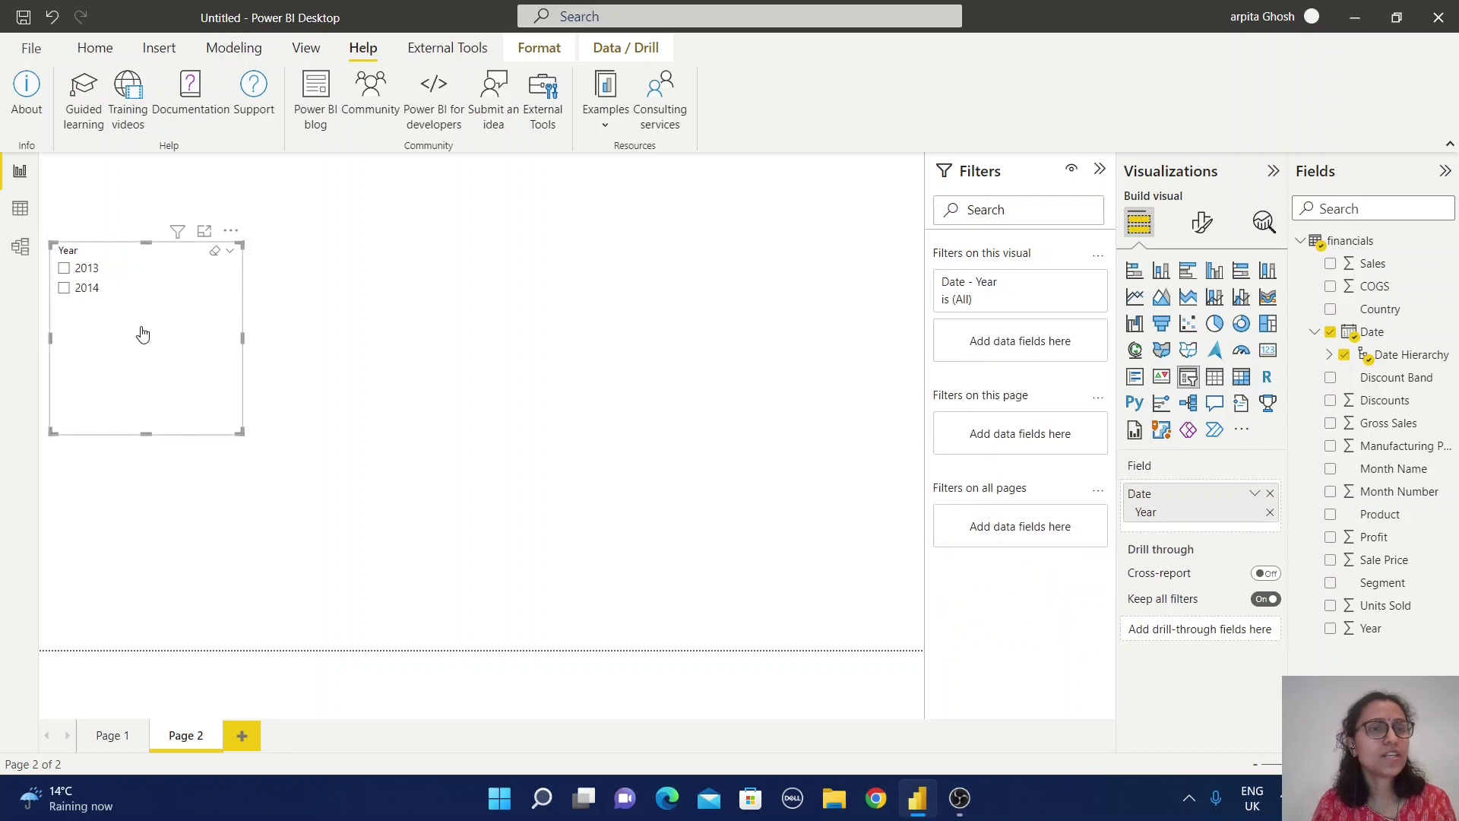
{"action": "left_click", "coordinate": [251, 443]}
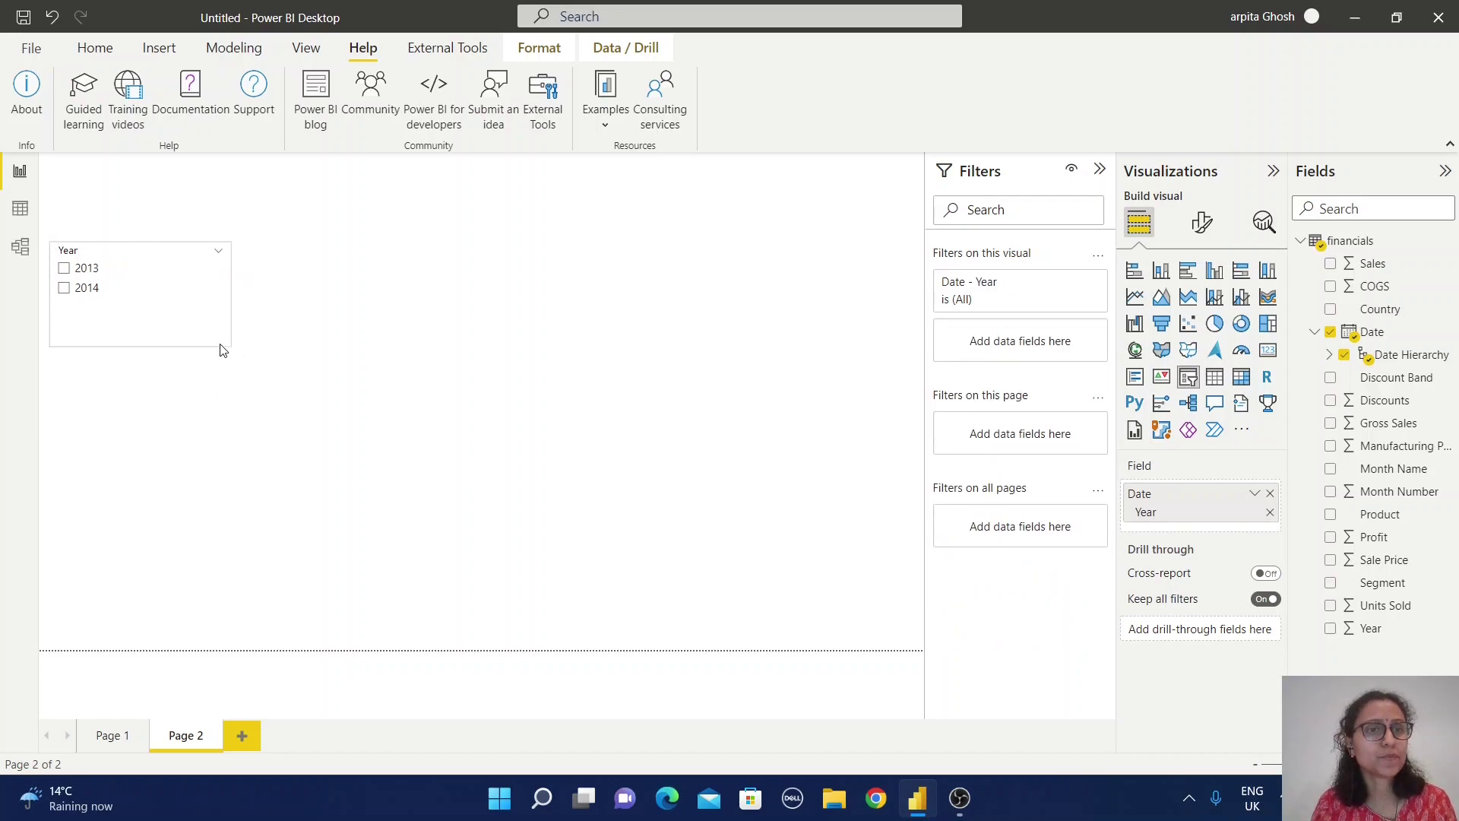
Step: Add a second slicer listing Product values
{"action": "left_click", "coordinate": [1188, 376]}
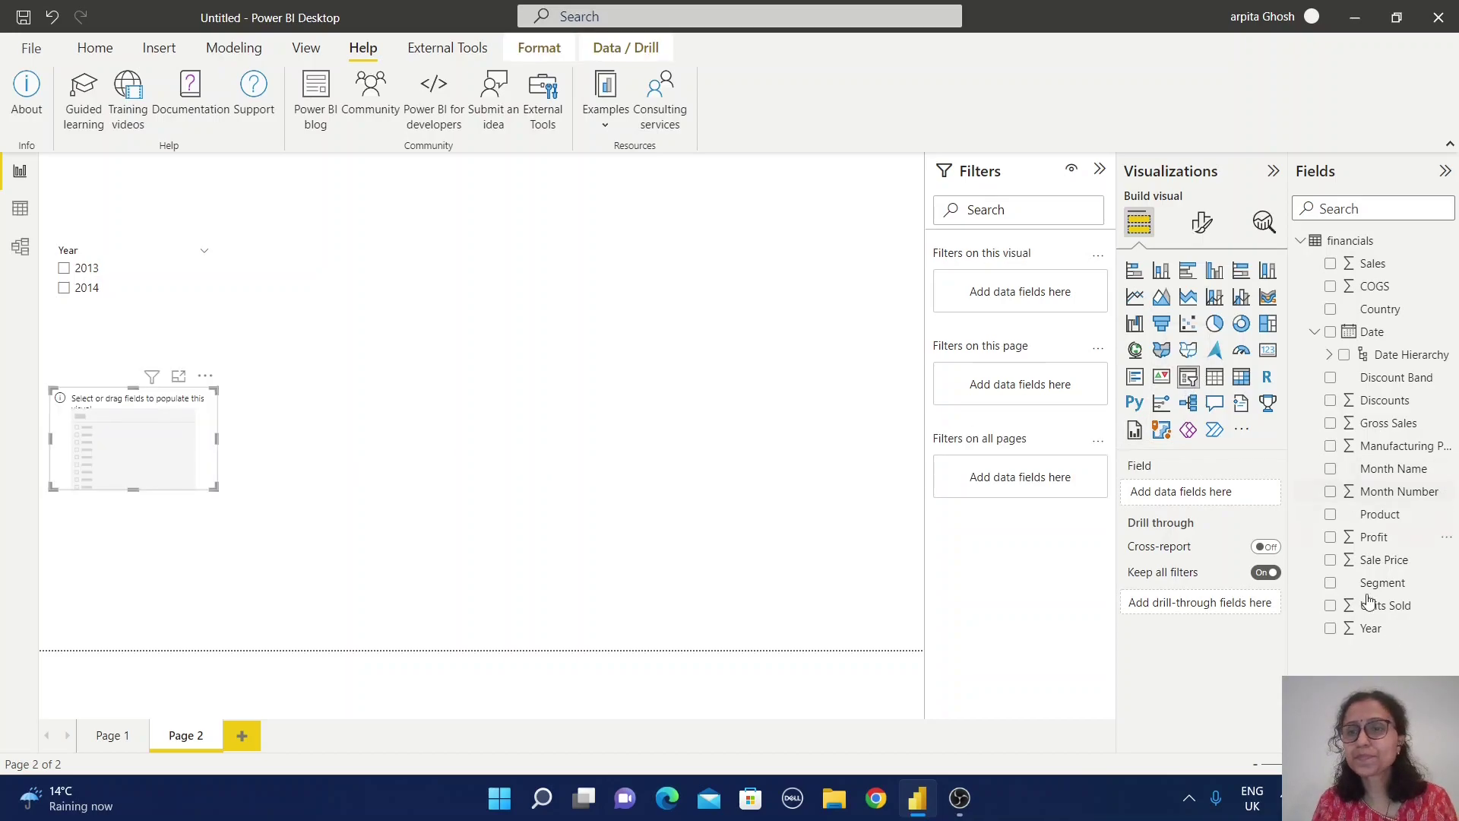
{"action": "left_click", "coordinate": [1330, 514]}
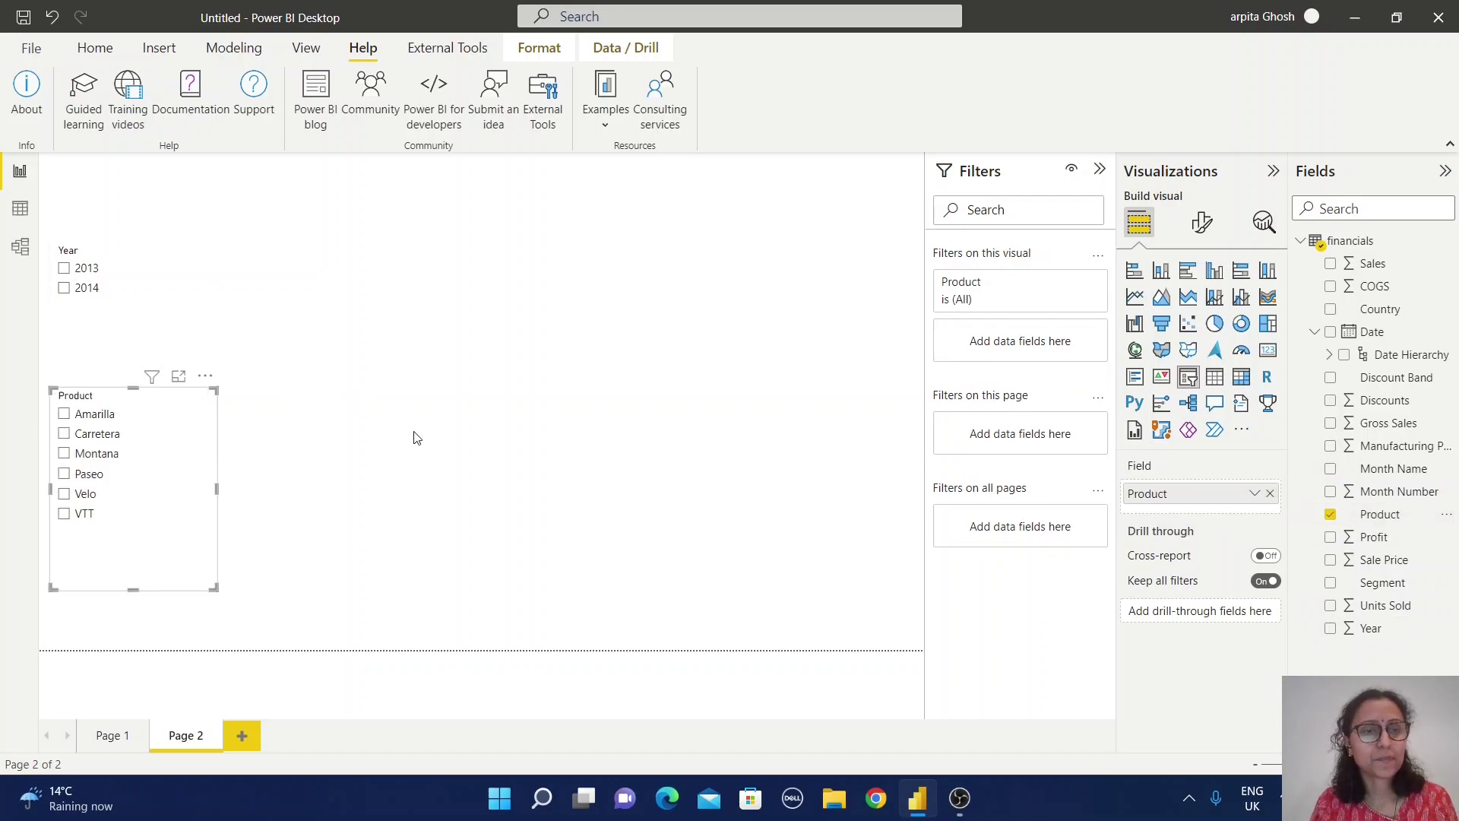
{"action": "left_click", "coordinate": [435, 402]}
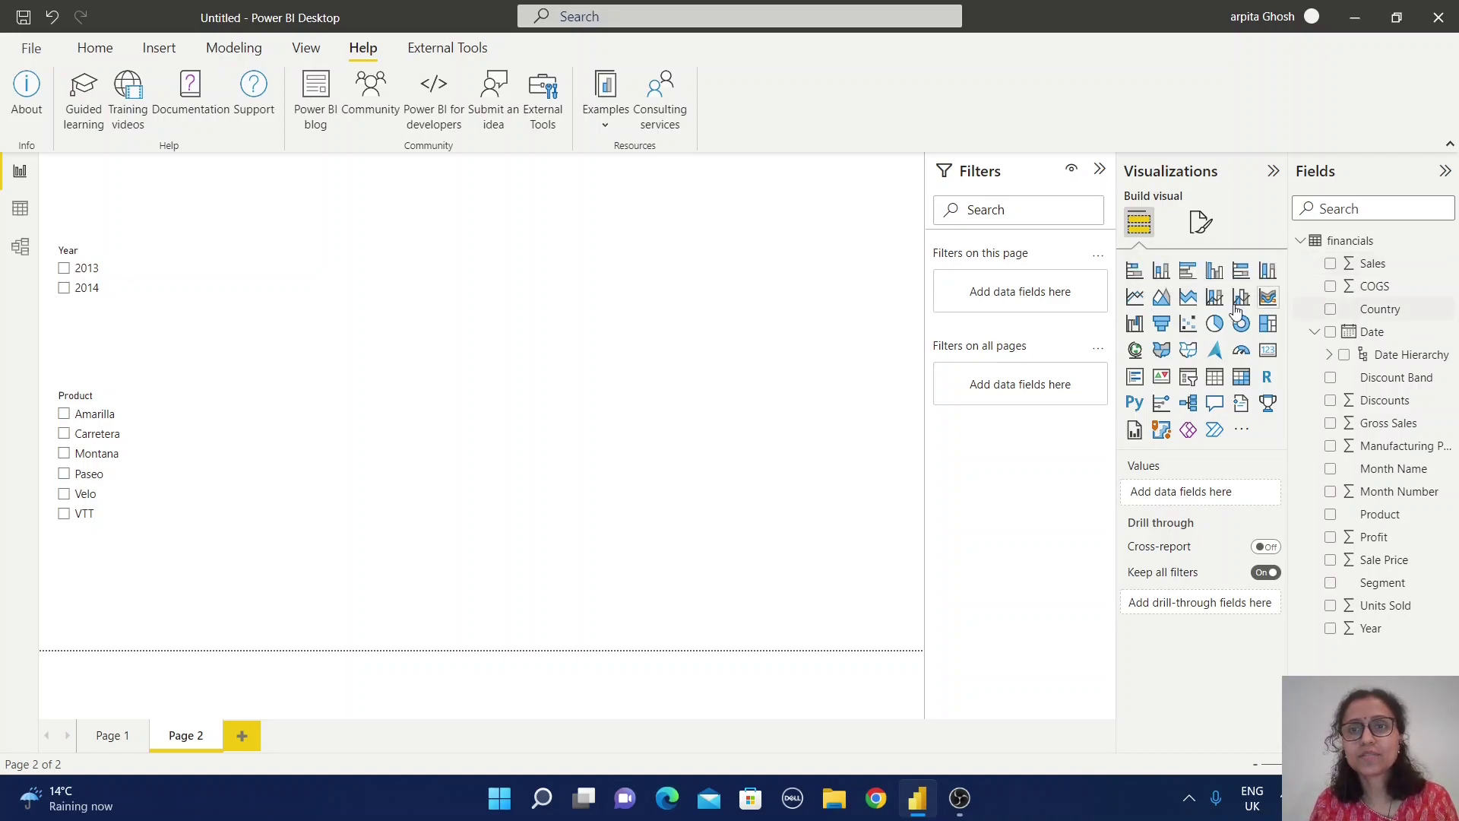
Step: Insert a wide line chart plotting Sales on the Y-axis against plain Date, not the hierarchy
{"action": "left_click", "coordinate": [1134, 296]}
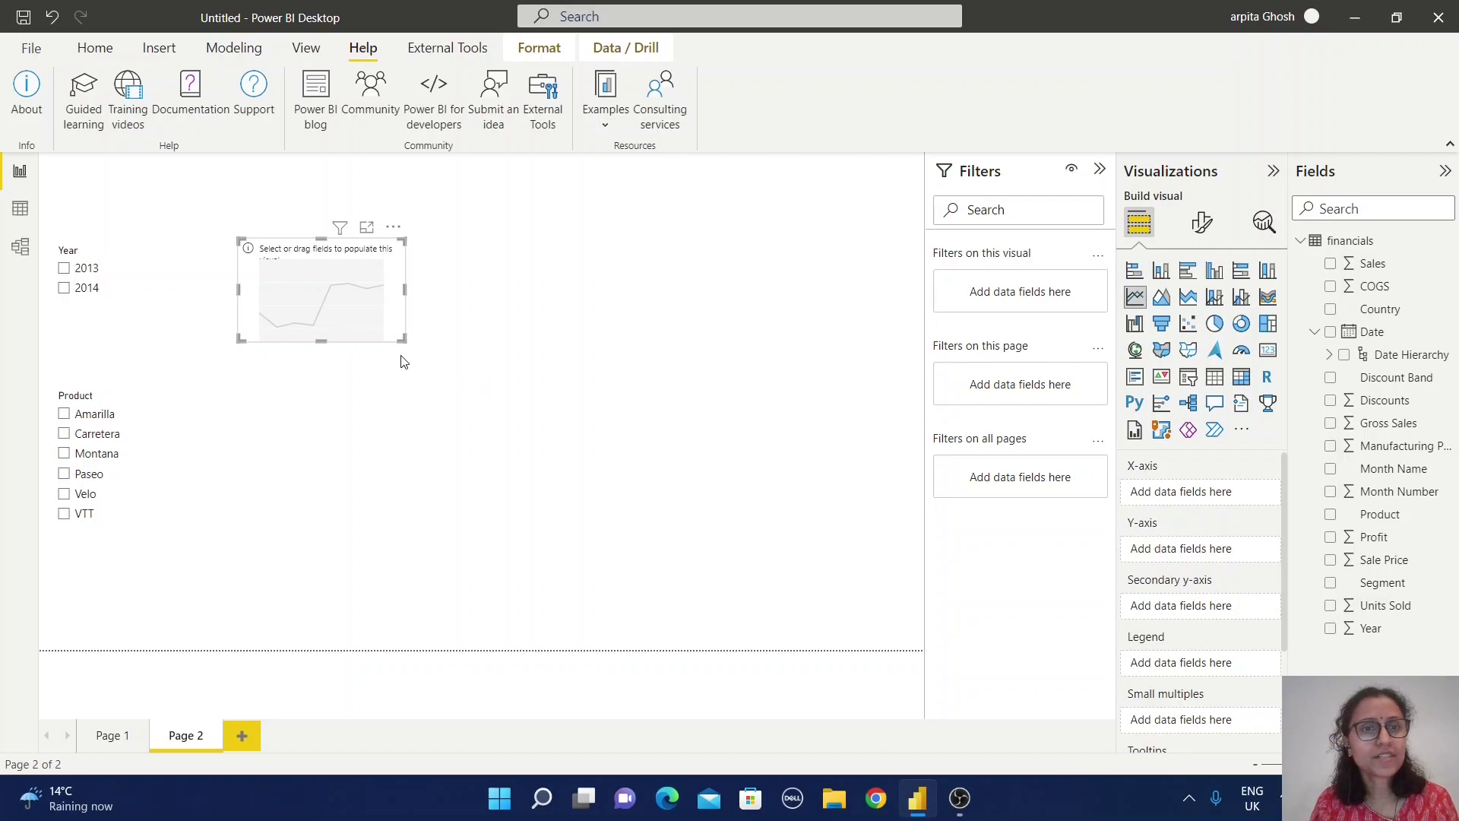
{"action": "left_click_drag", "start_coordinate": [402, 341], "coordinate": [874, 515]}
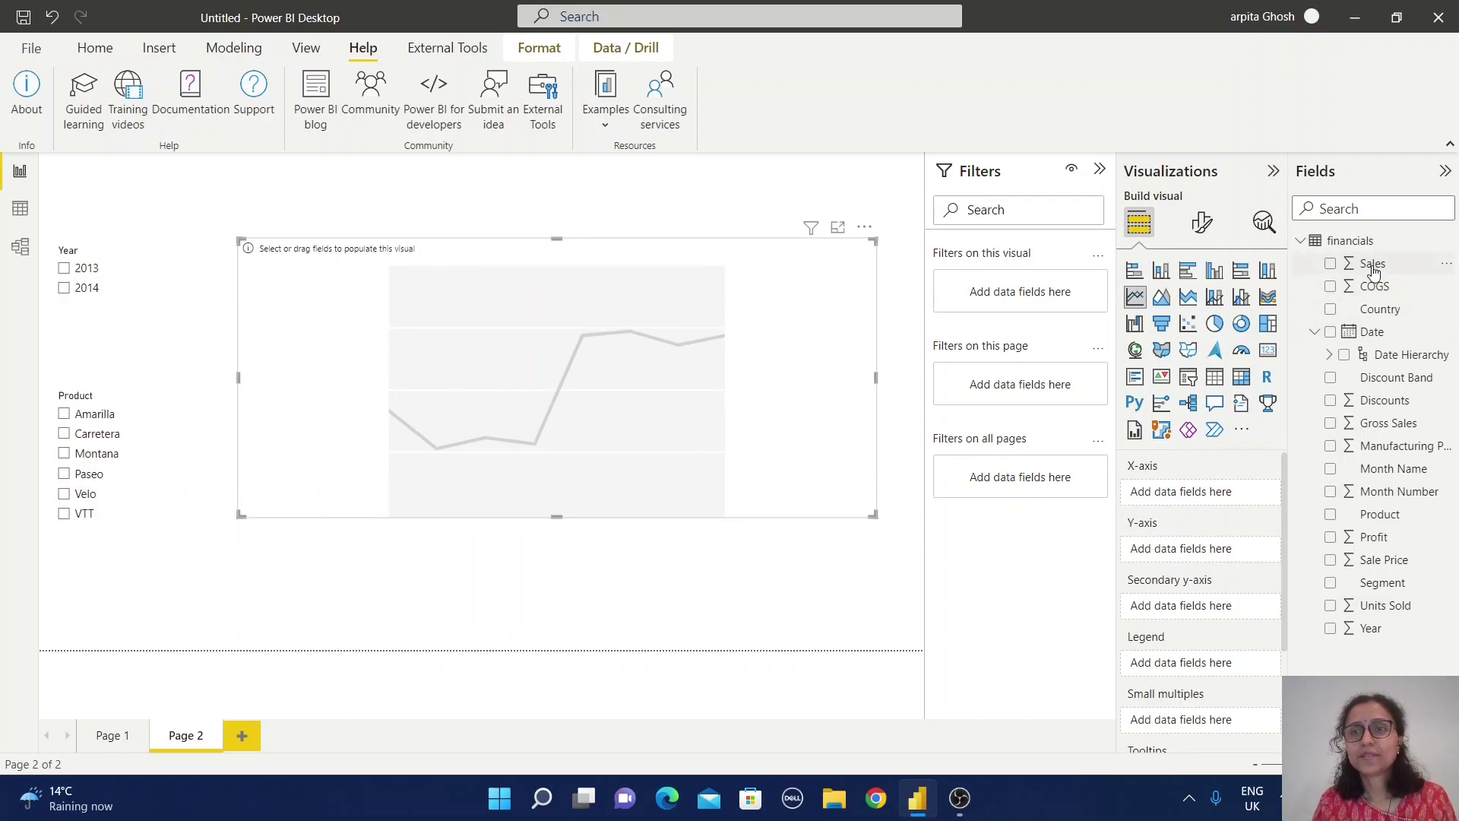
{"action": "left_click", "coordinate": [1330, 265]}
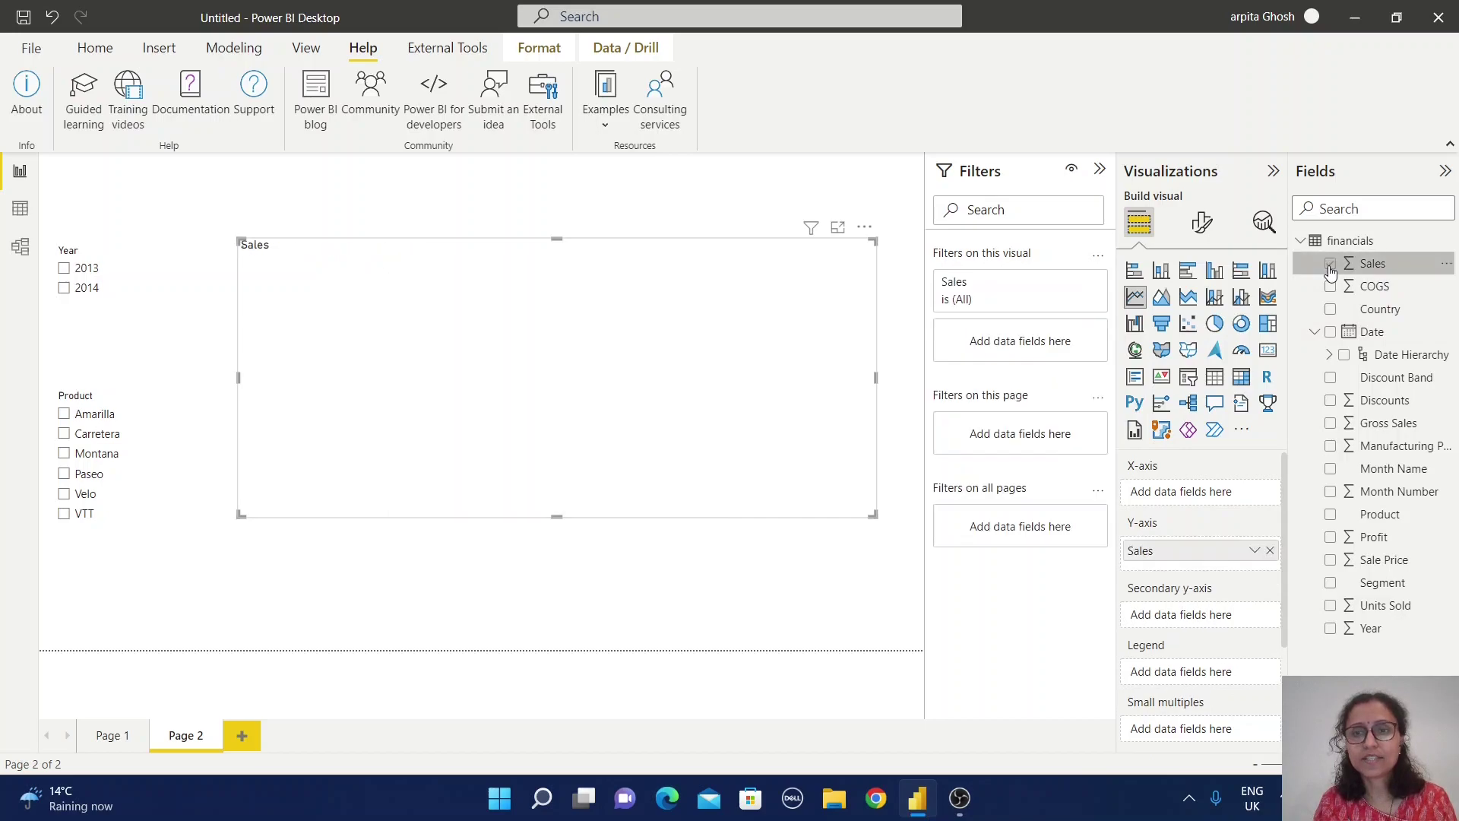
{"action": "left_click", "coordinate": [1343, 355]}
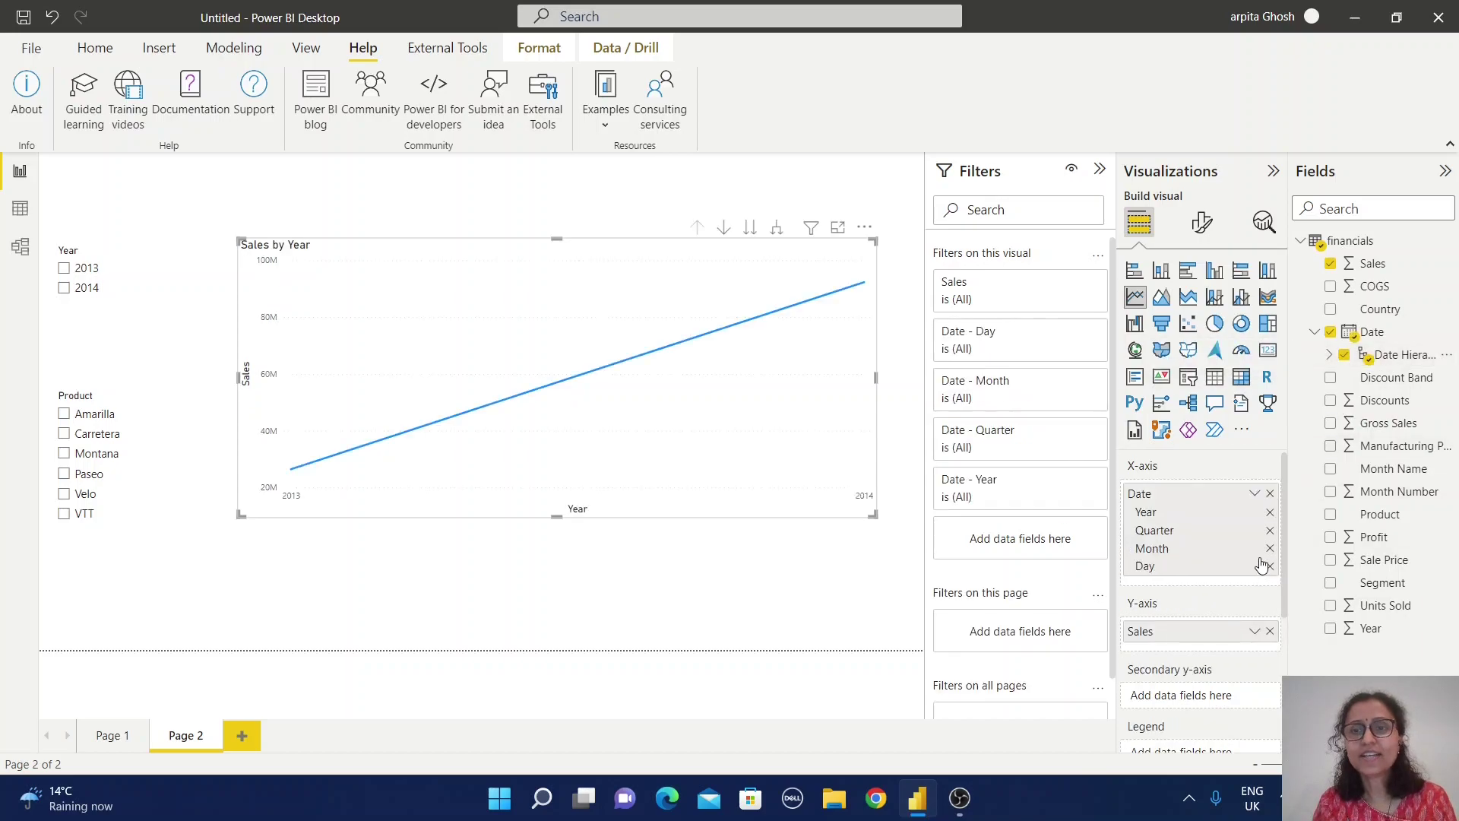
{"action": "left_click", "coordinate": [1270, 531]}
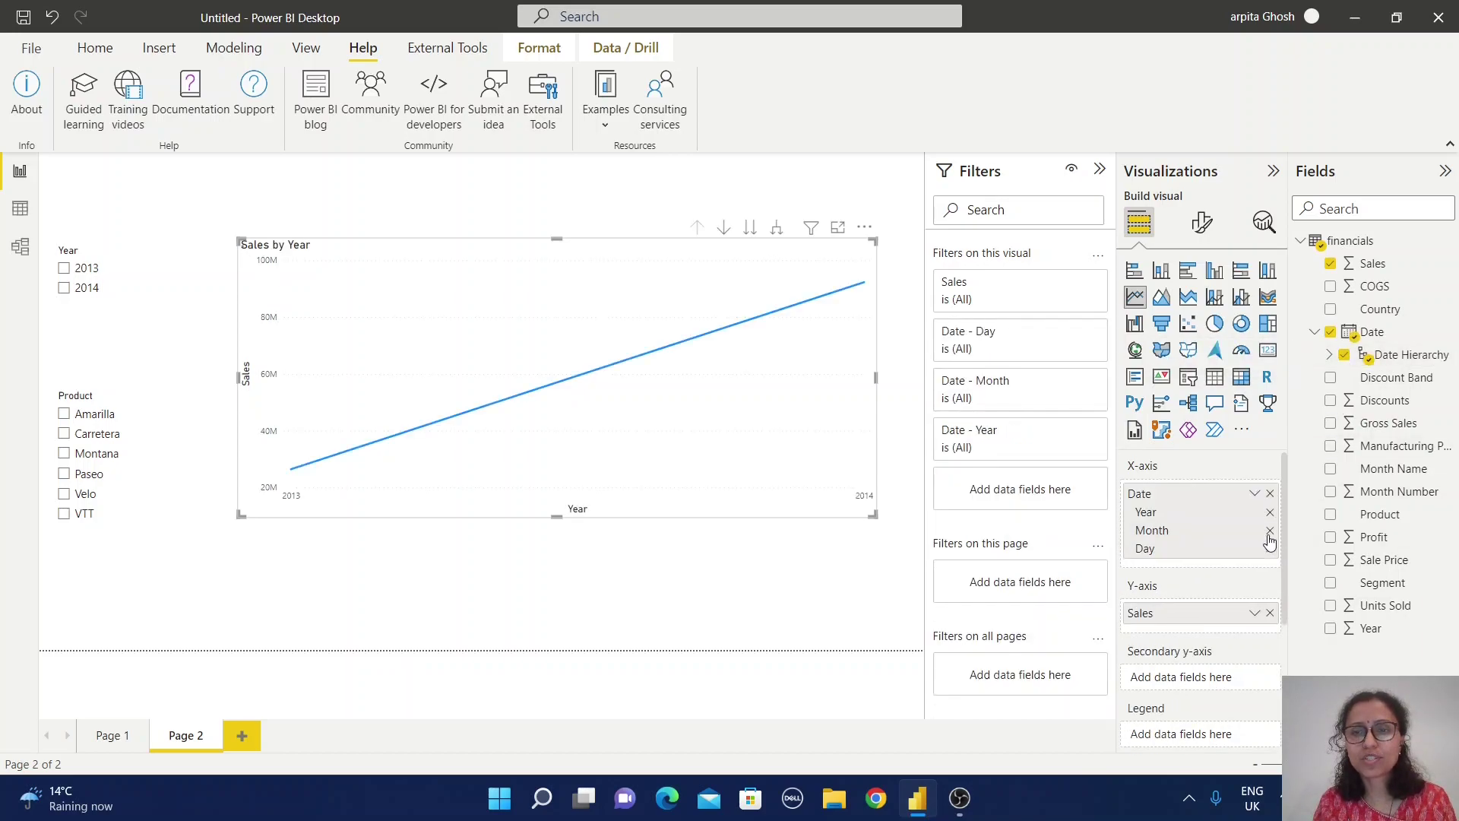
{"action": "left_click", "coordinate": [1269, 548]}
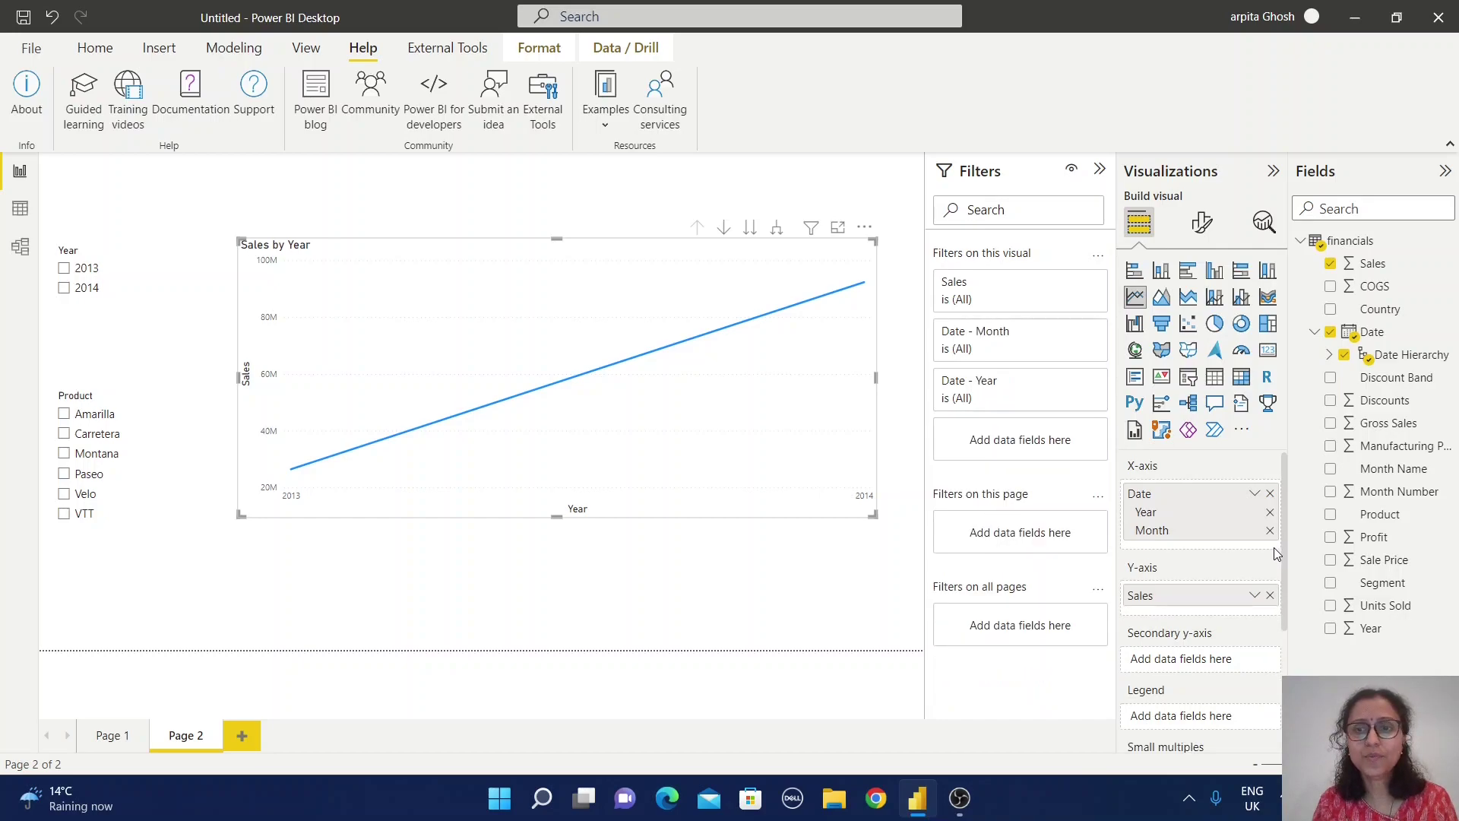
{"action": "left_click", "coordinate": [1253, 494]}
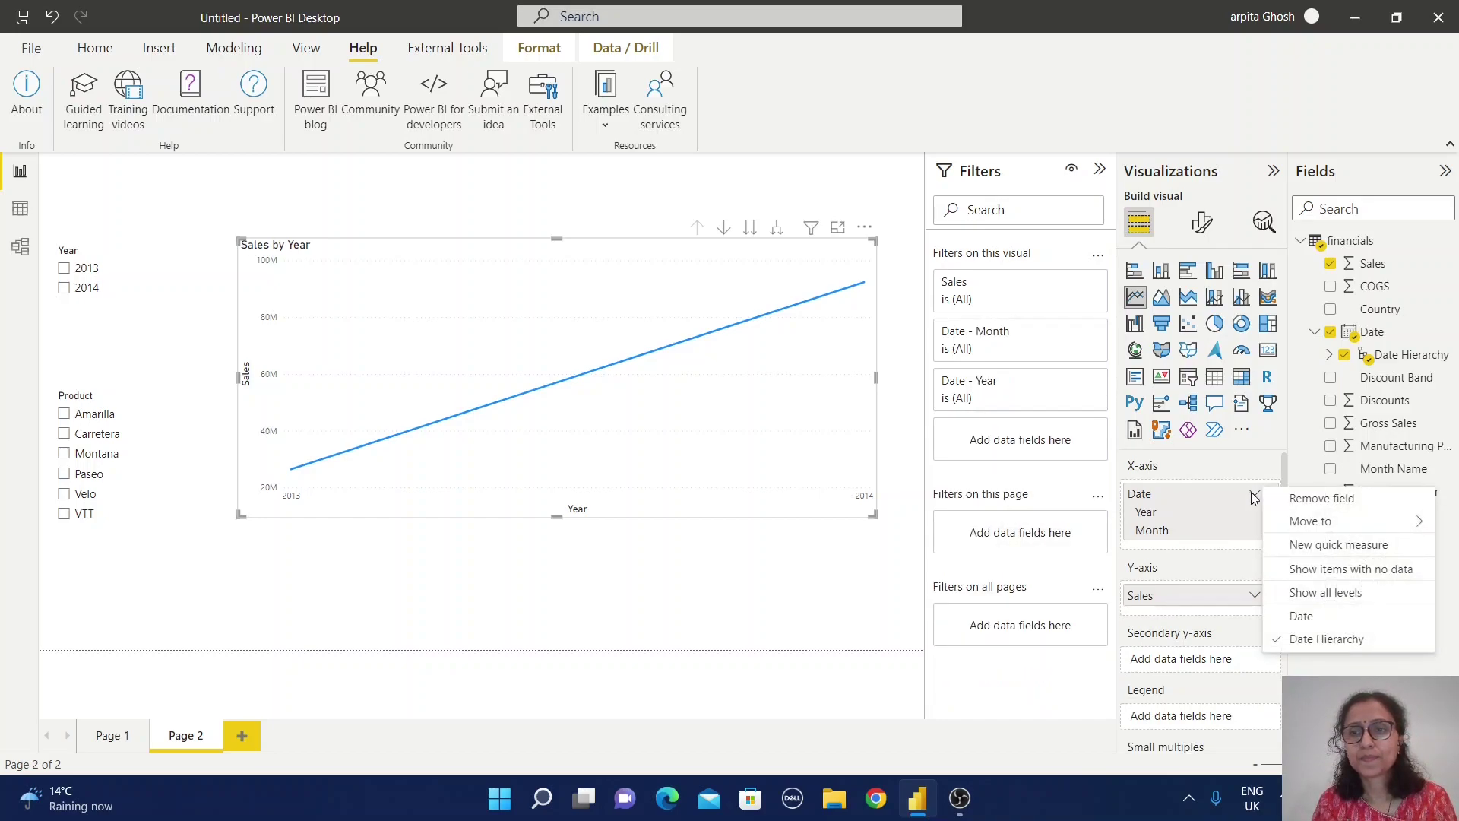
{"action": "left_click", "coordinate": [1306, 614]}
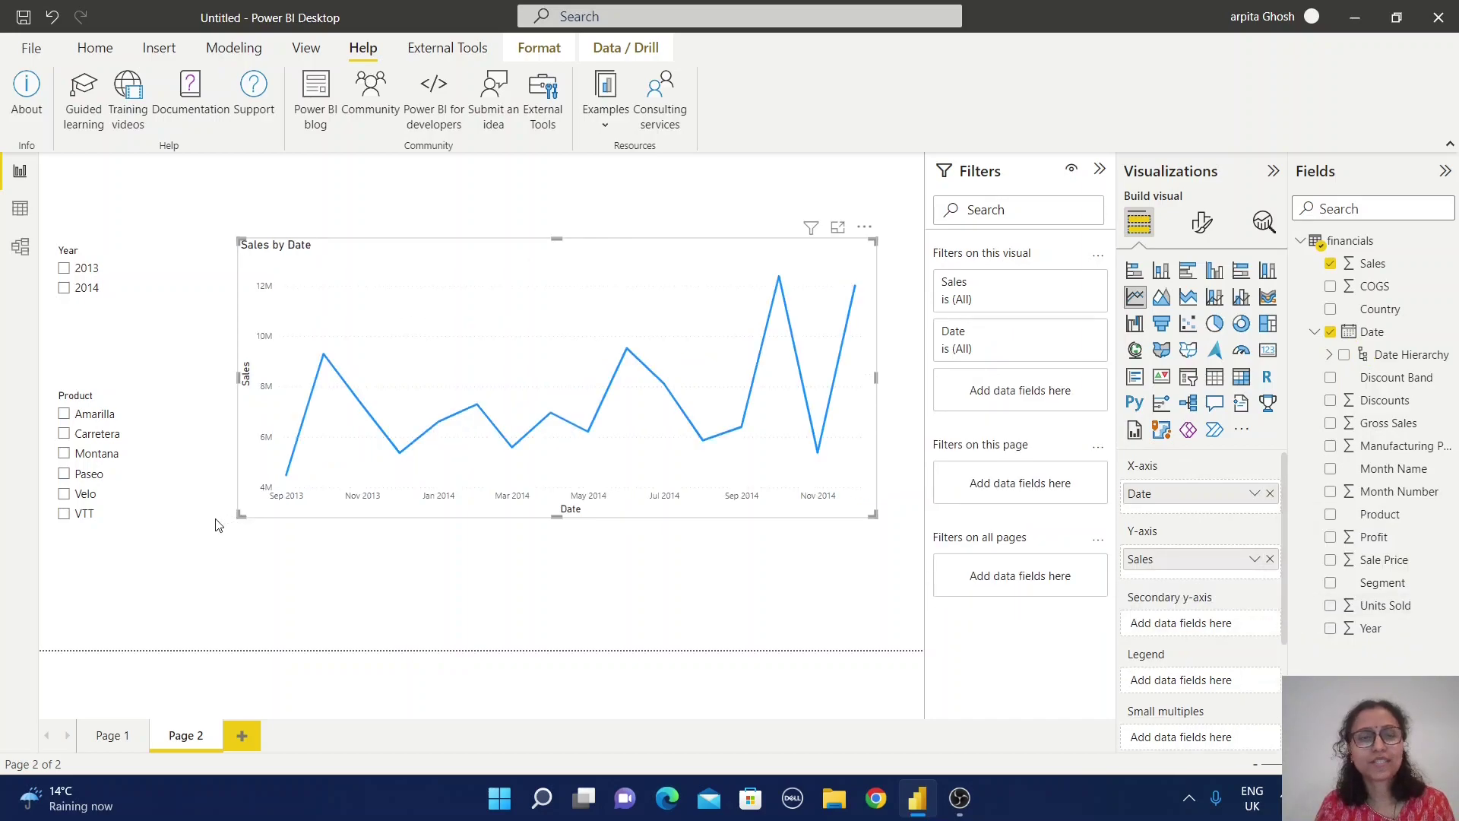
{"action": "left_click", "coordinate": [502, 617]}
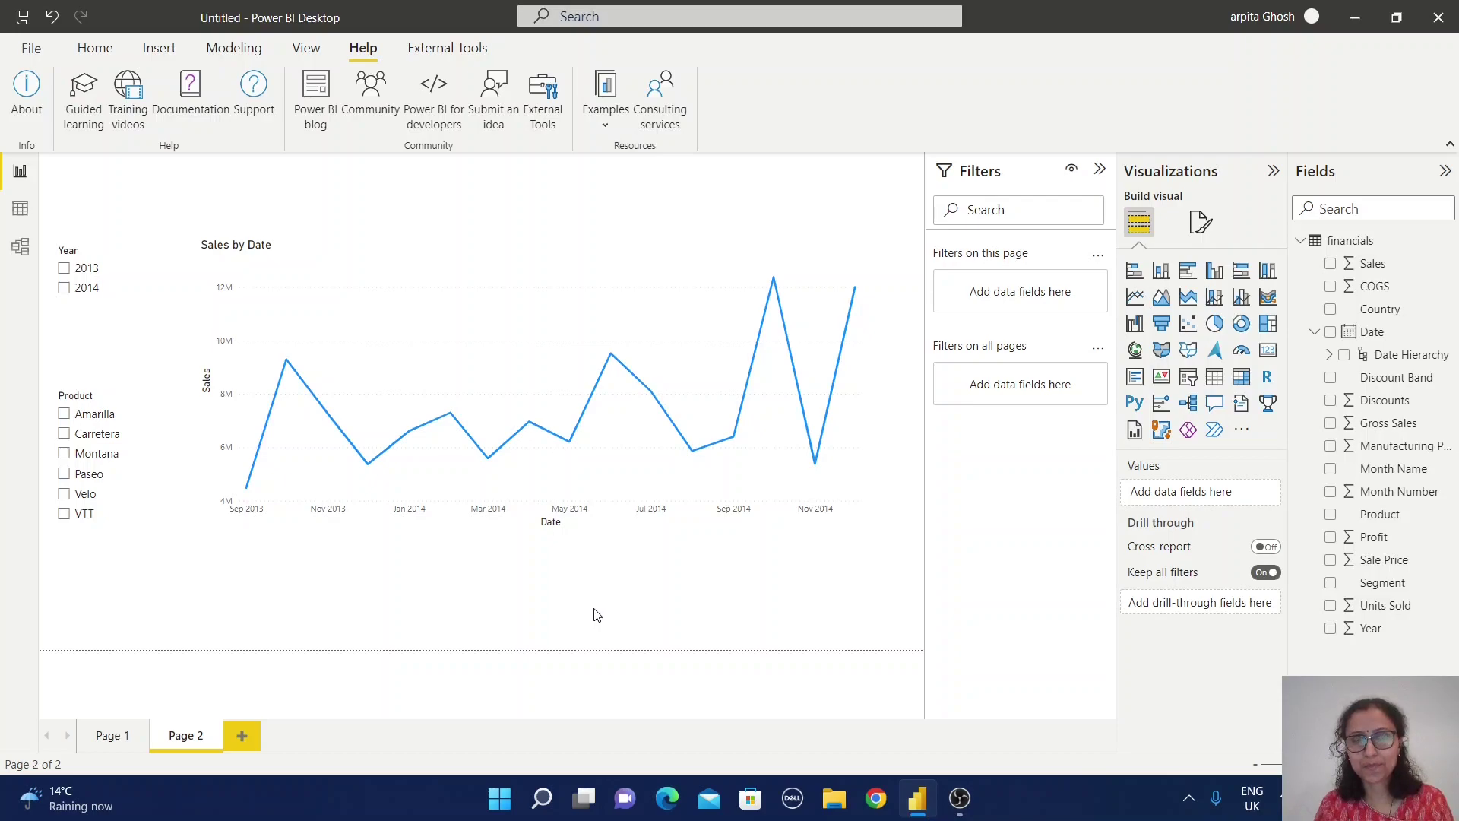
Step: Copy the Sales by Date line chart and paste a duplicate onto the page
{"action": "left_click", "coordinate": [382, 264]}
{"action": "right_click", "coordinate": [380, 261]}
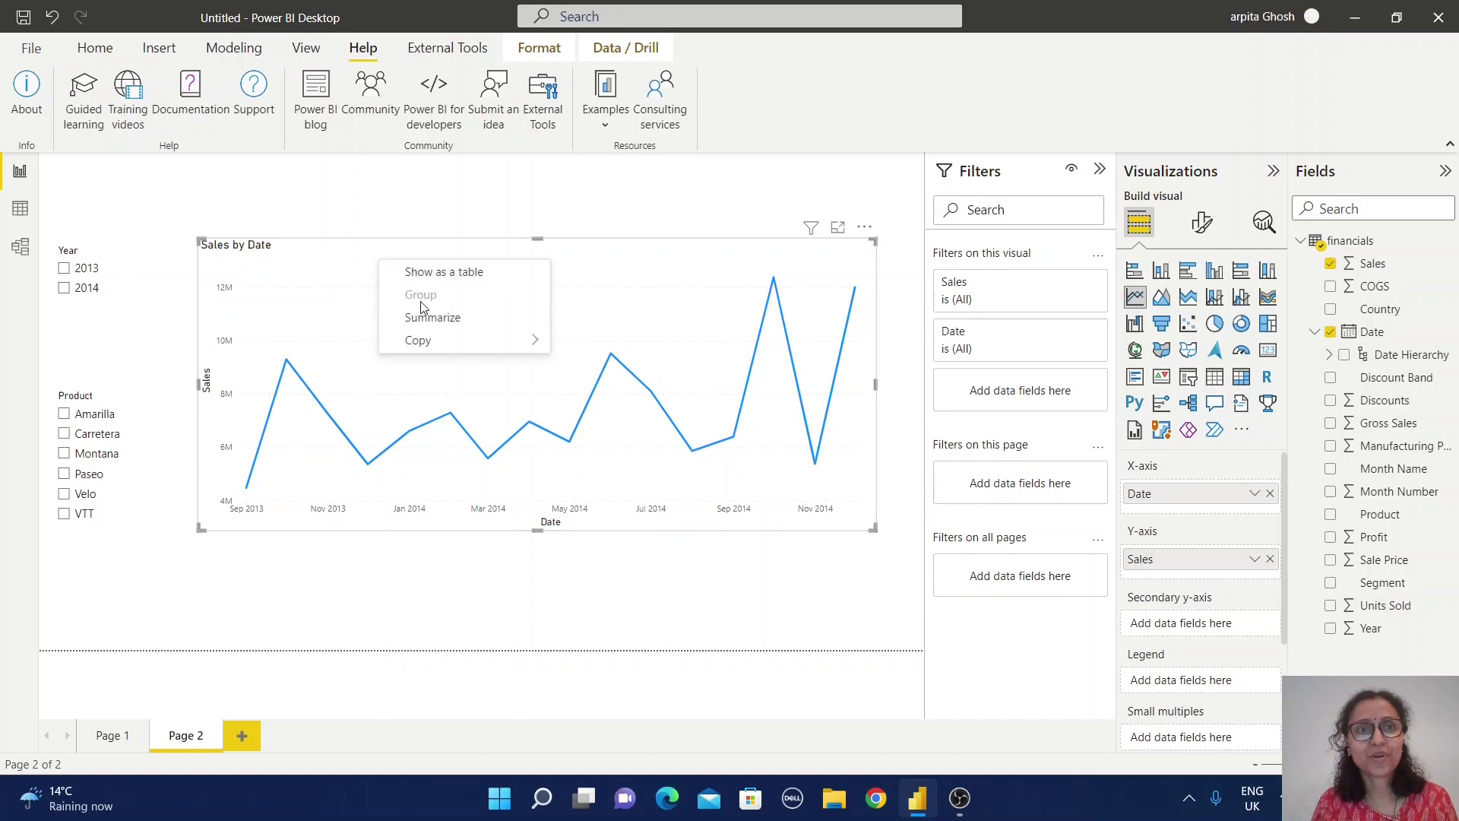
{"action": "mouse_move", "coordinate": [449, 340]}
{"action": "left_click", "coordinate": [589, 339]}
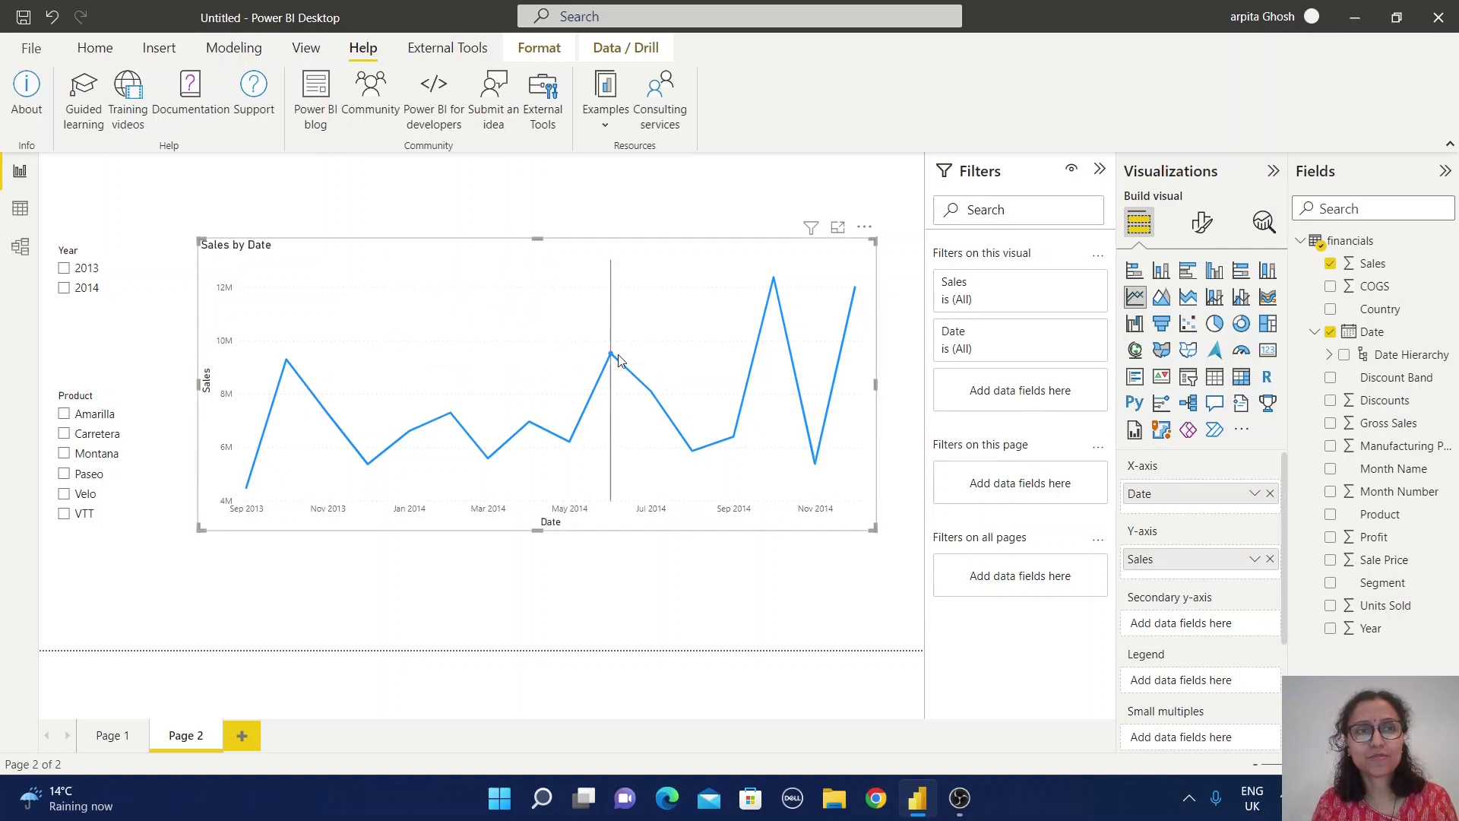
{"action": "left_click", "coordinate": [776, 607]}
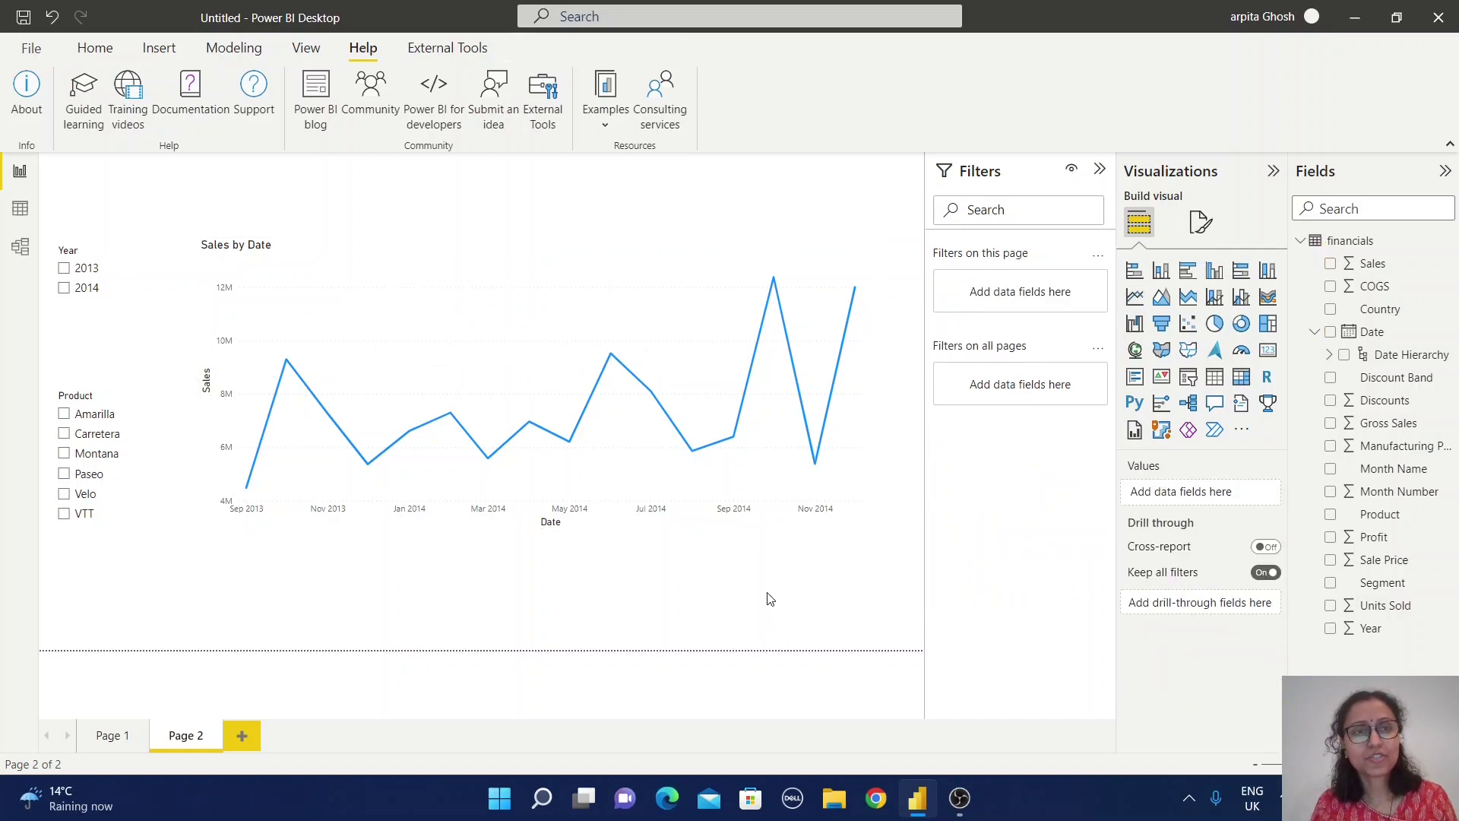
{"action": "key", "text": "ctrl+v"}
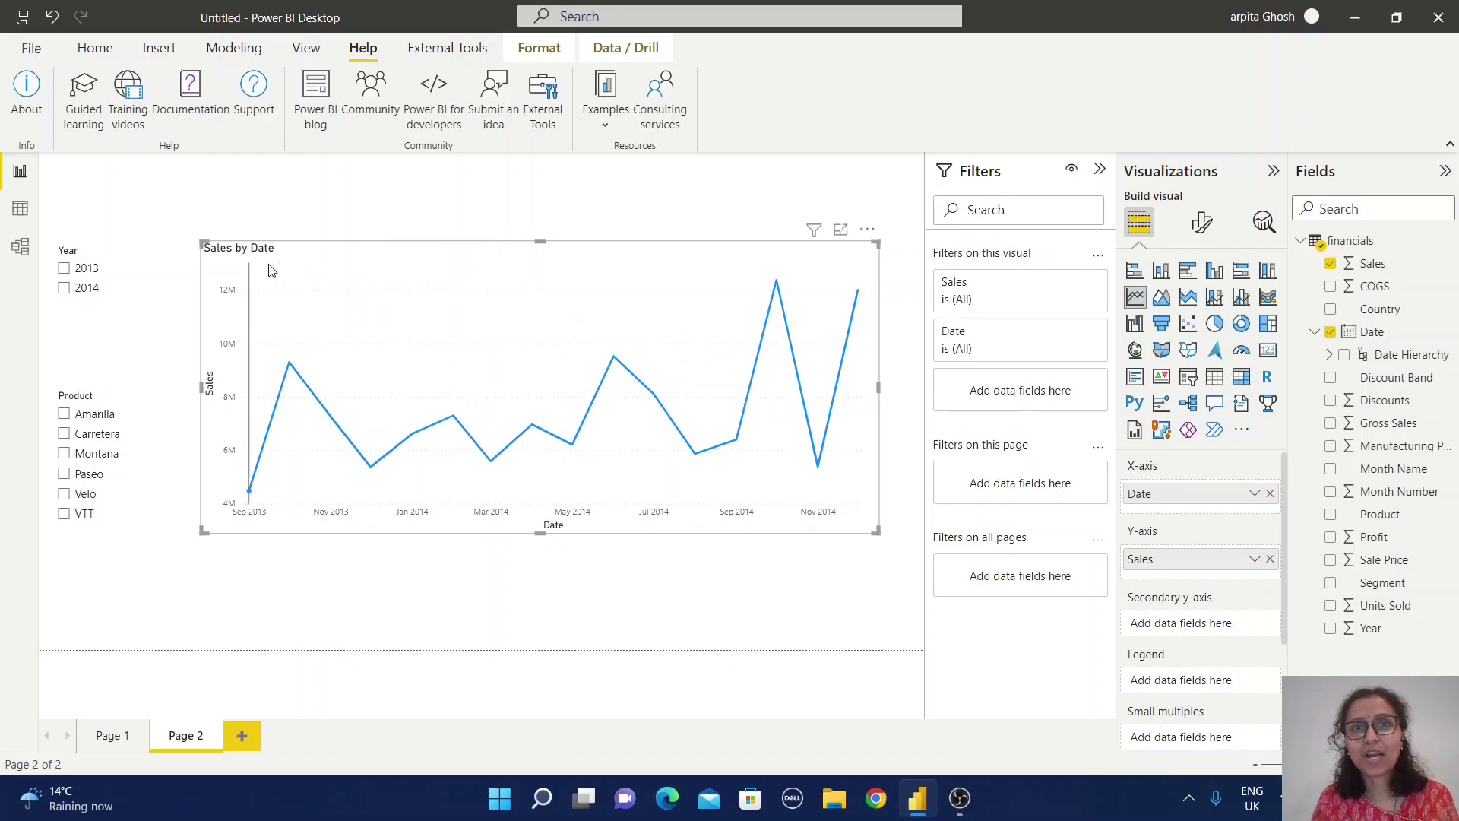
Step: Replace Sales with Profit in the duplicated chart's values
{"action": "left_click", "coordinate": [1269, 559]}
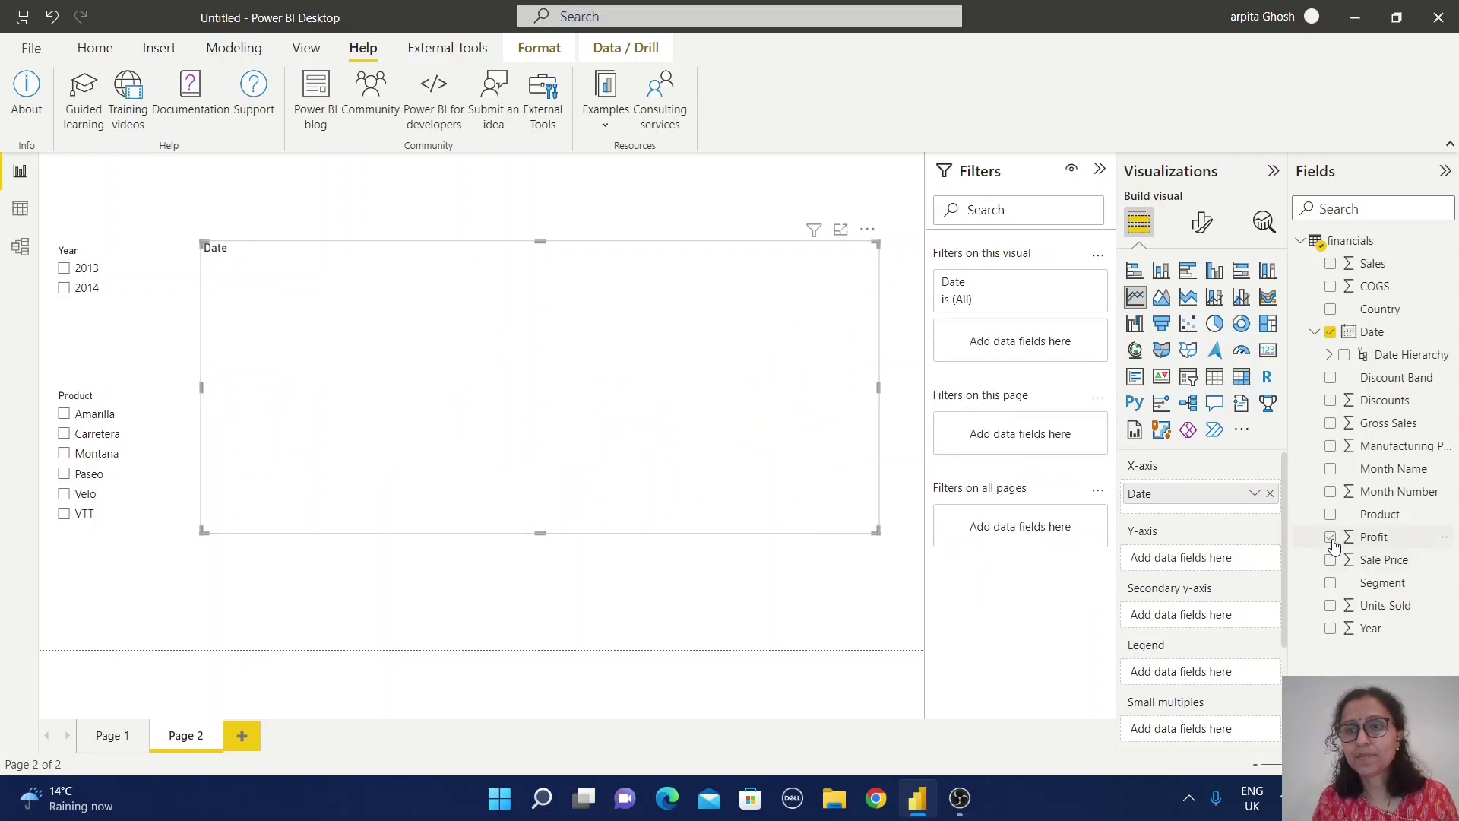
{"action": "left_click", "coordinate": [1331, 538]}
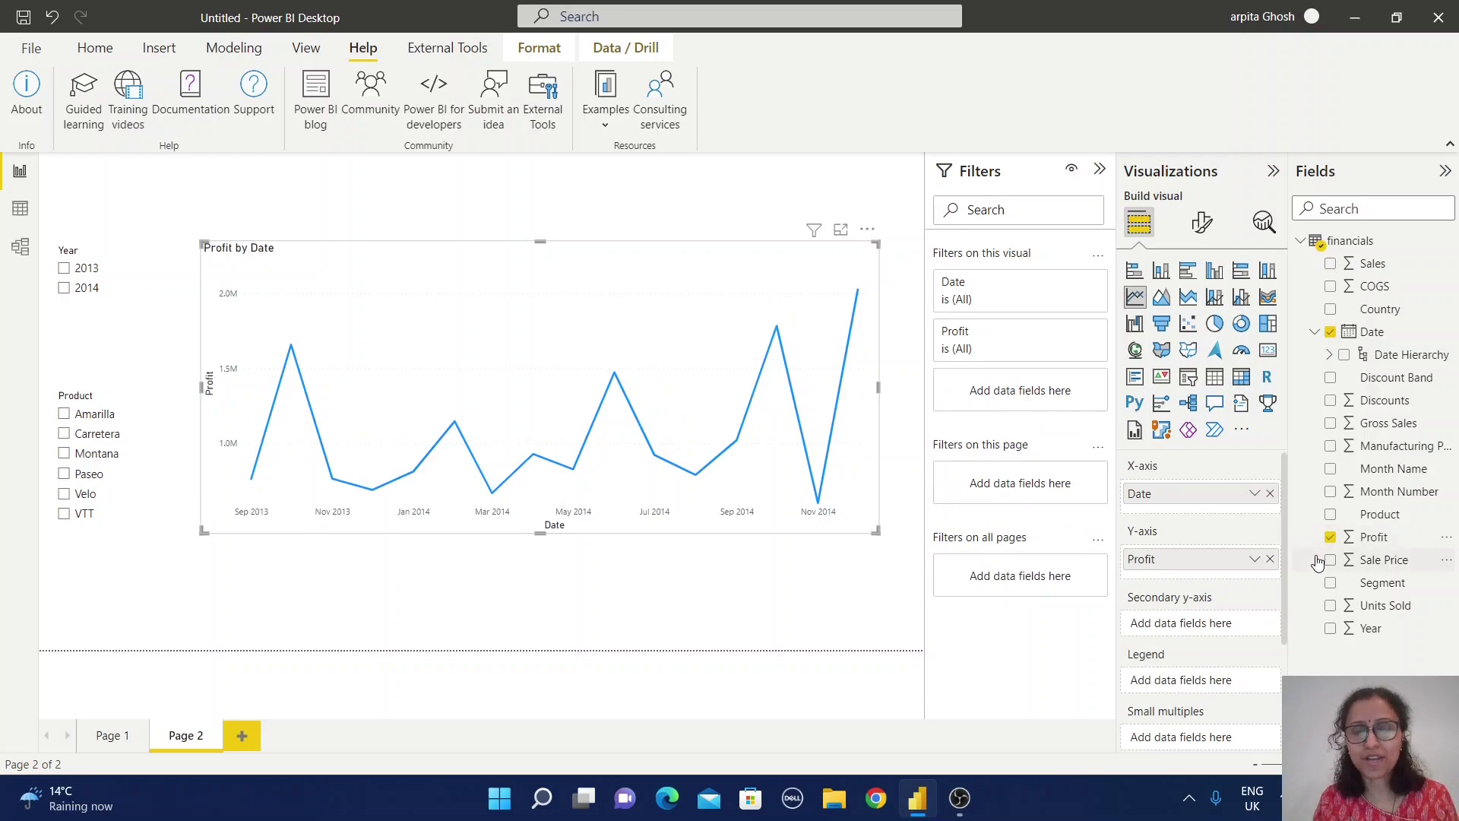
{"action": "left_click", "coordinate": [538, 602]}
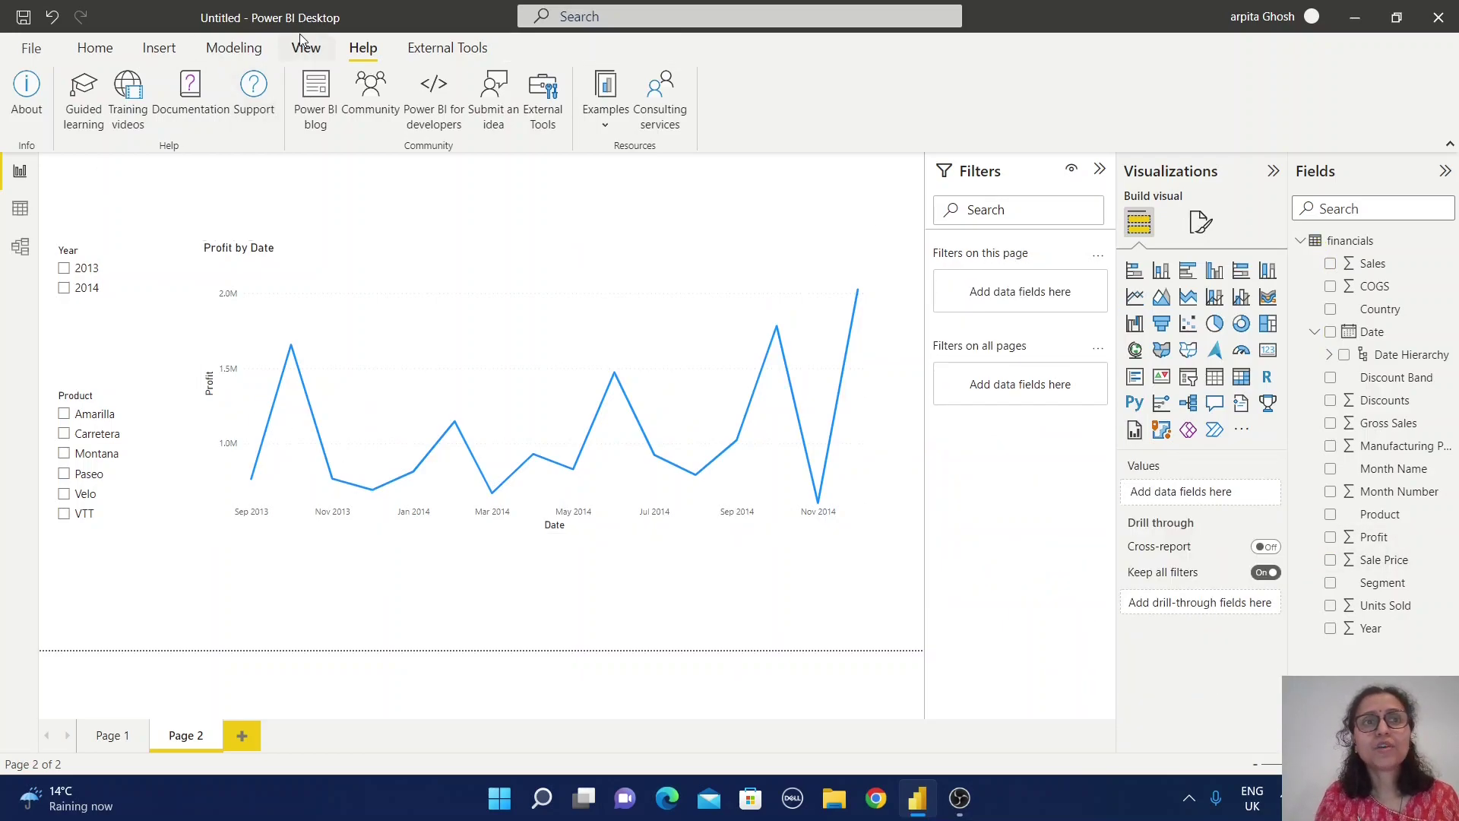
Step: Insert a blank button, turn on its text and type the Show Sales Report label
{"action": "left_click", "coordinate": [160, 48]}
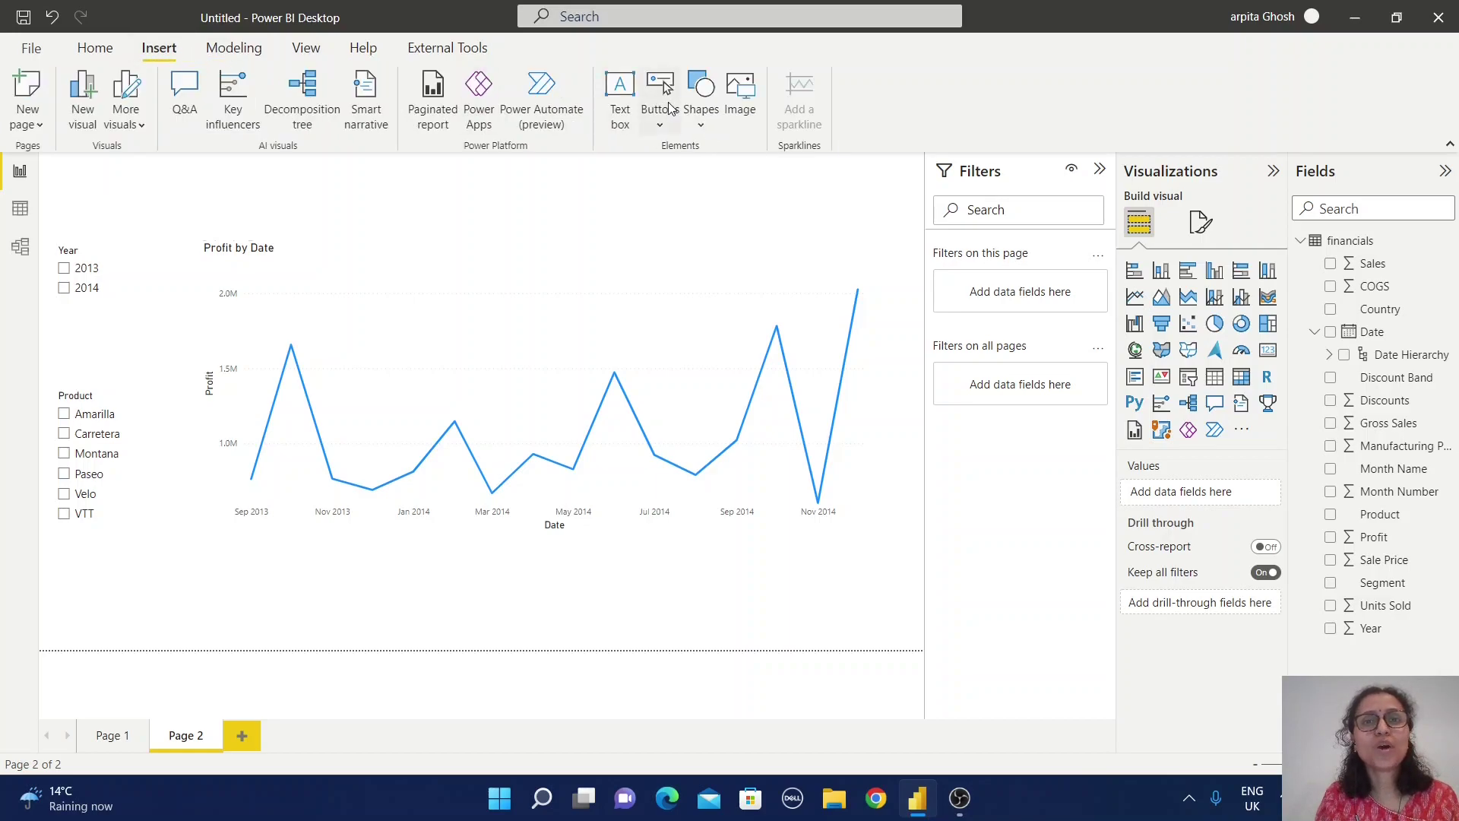
{"action": "left_click", "coordinate": [667, 98]}
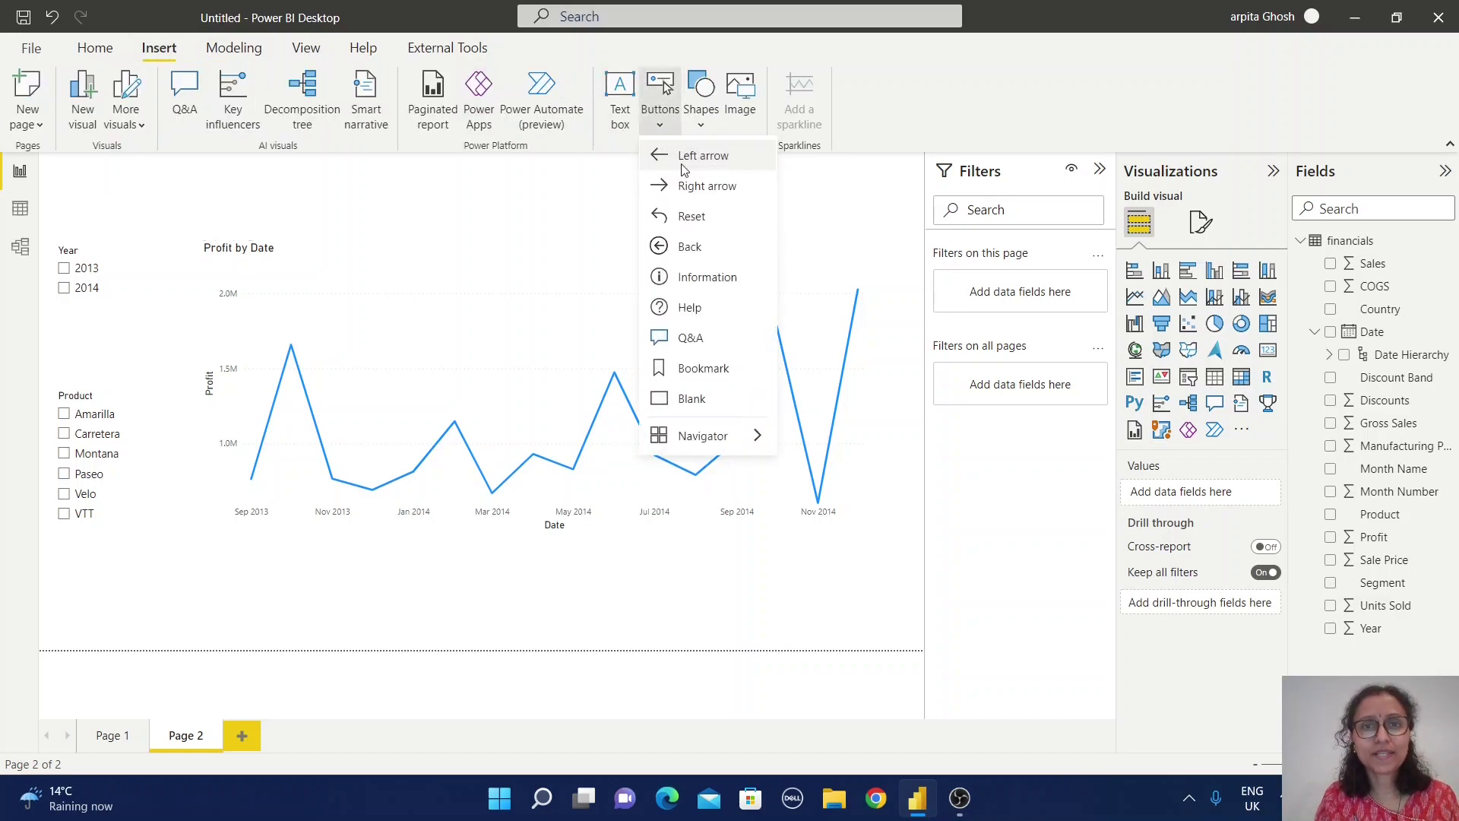
{"action": "left_click", "coordinate": [691, 396]}
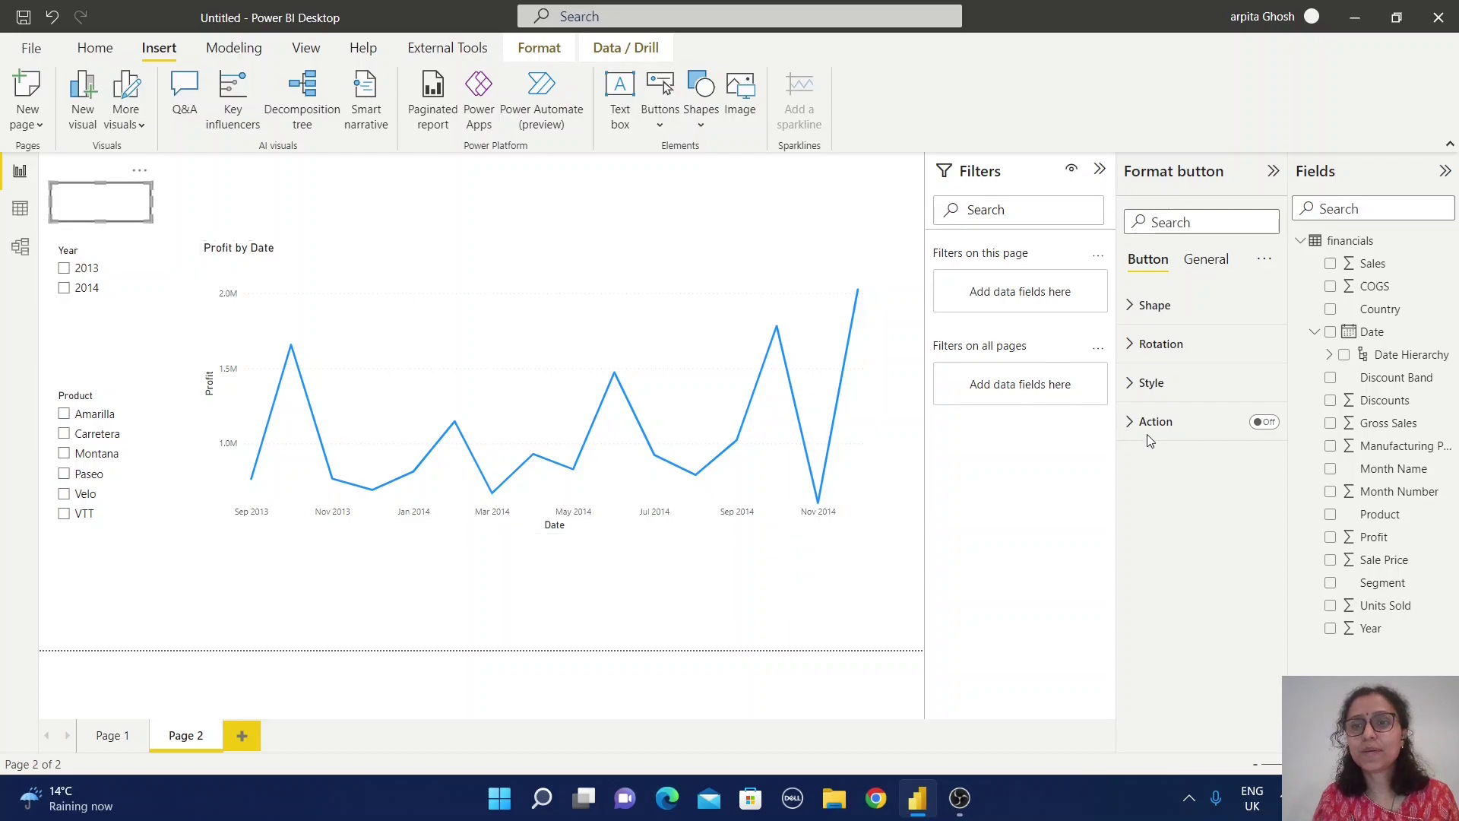
{"action": "left_click", "coordinate": [1132, 388]}
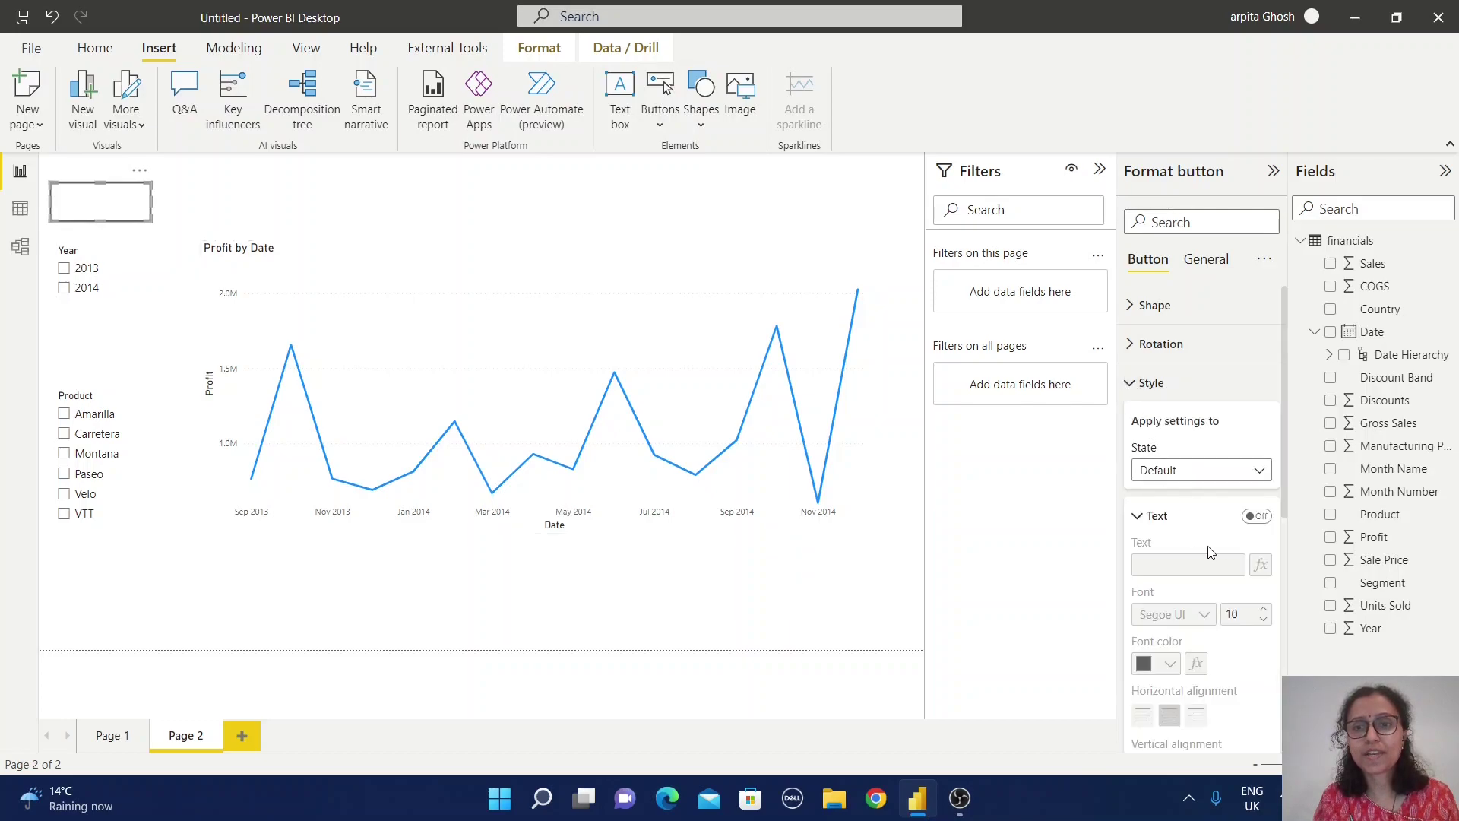
{"action": "left_click", "coordinate": [1256, 516]}
{"action": "left_click", "coordinate": [1216, 567]}
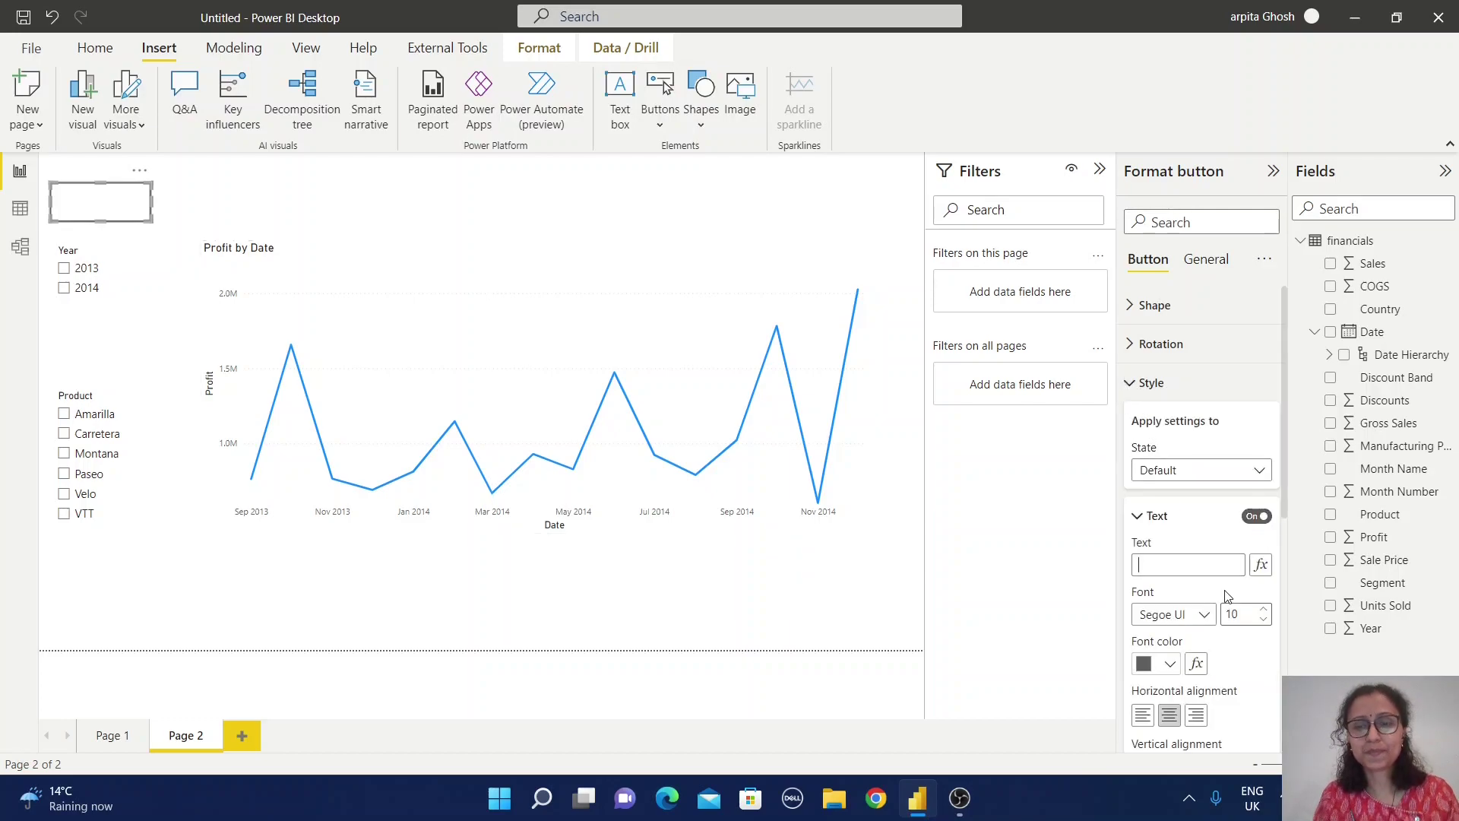
{"action": "type", "text": "Show"}
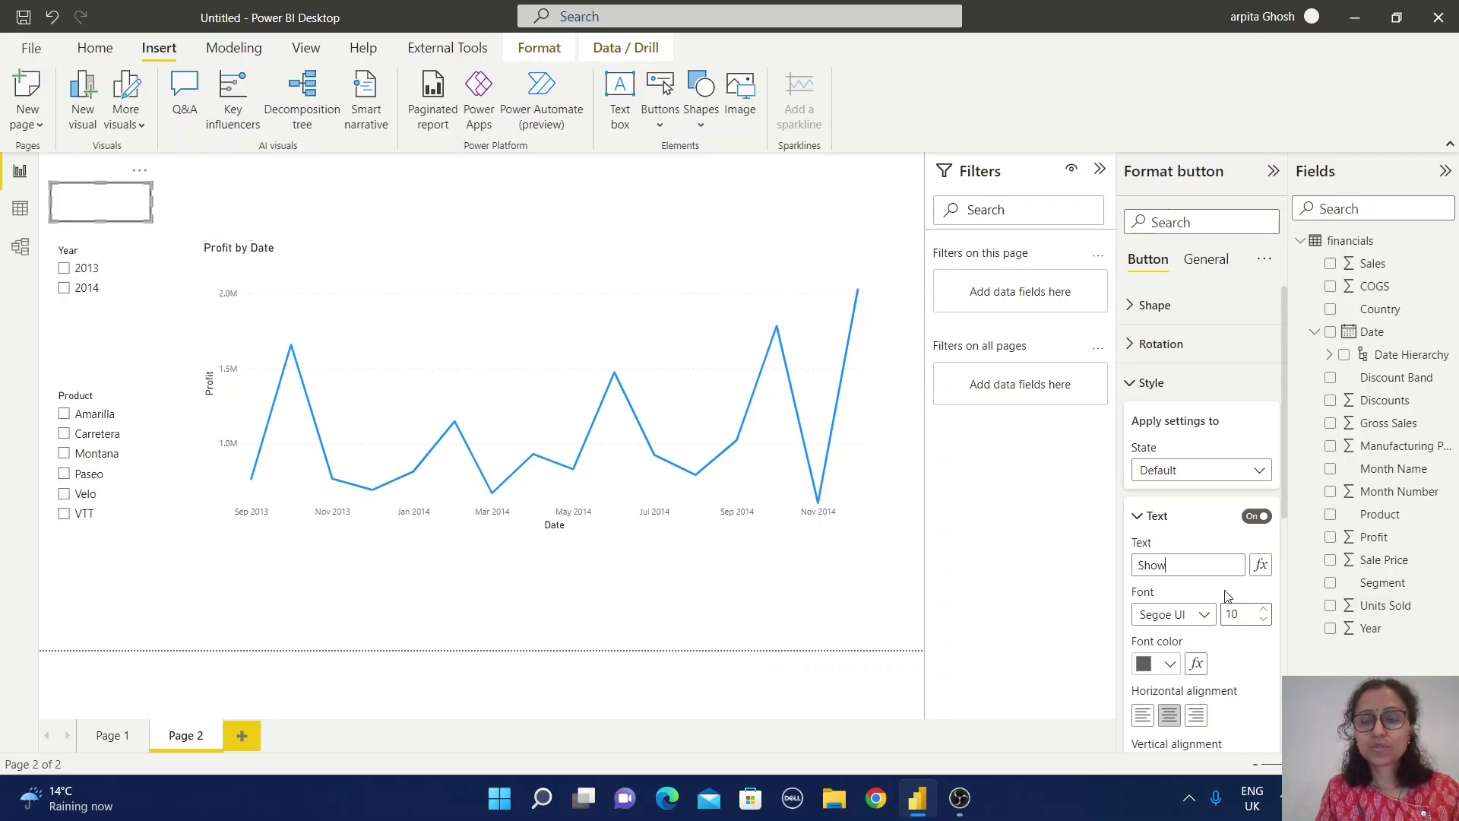
{"action": "type", "text": " Sales "}
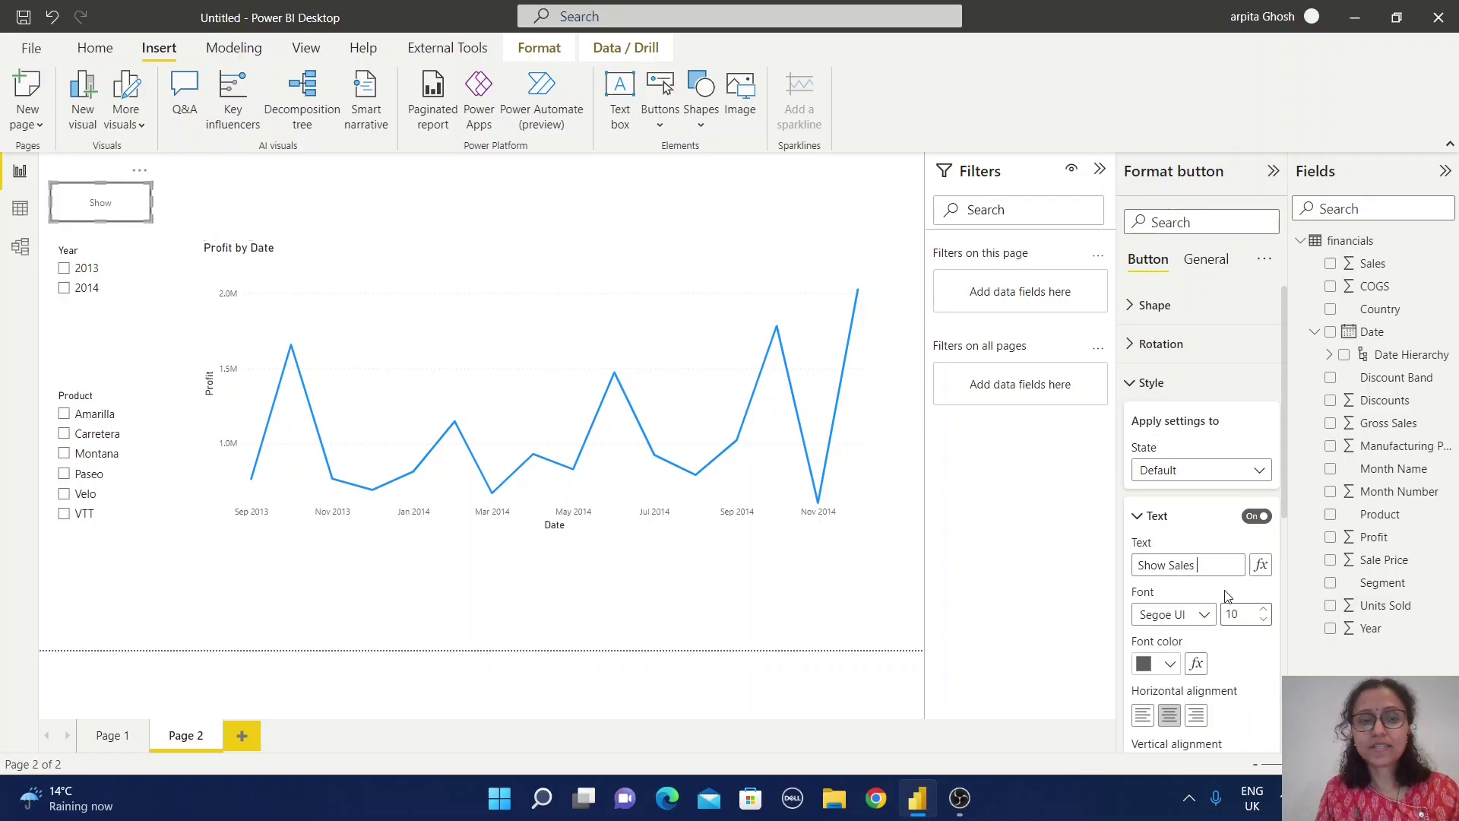
{"action": "type", "text": "eport"}
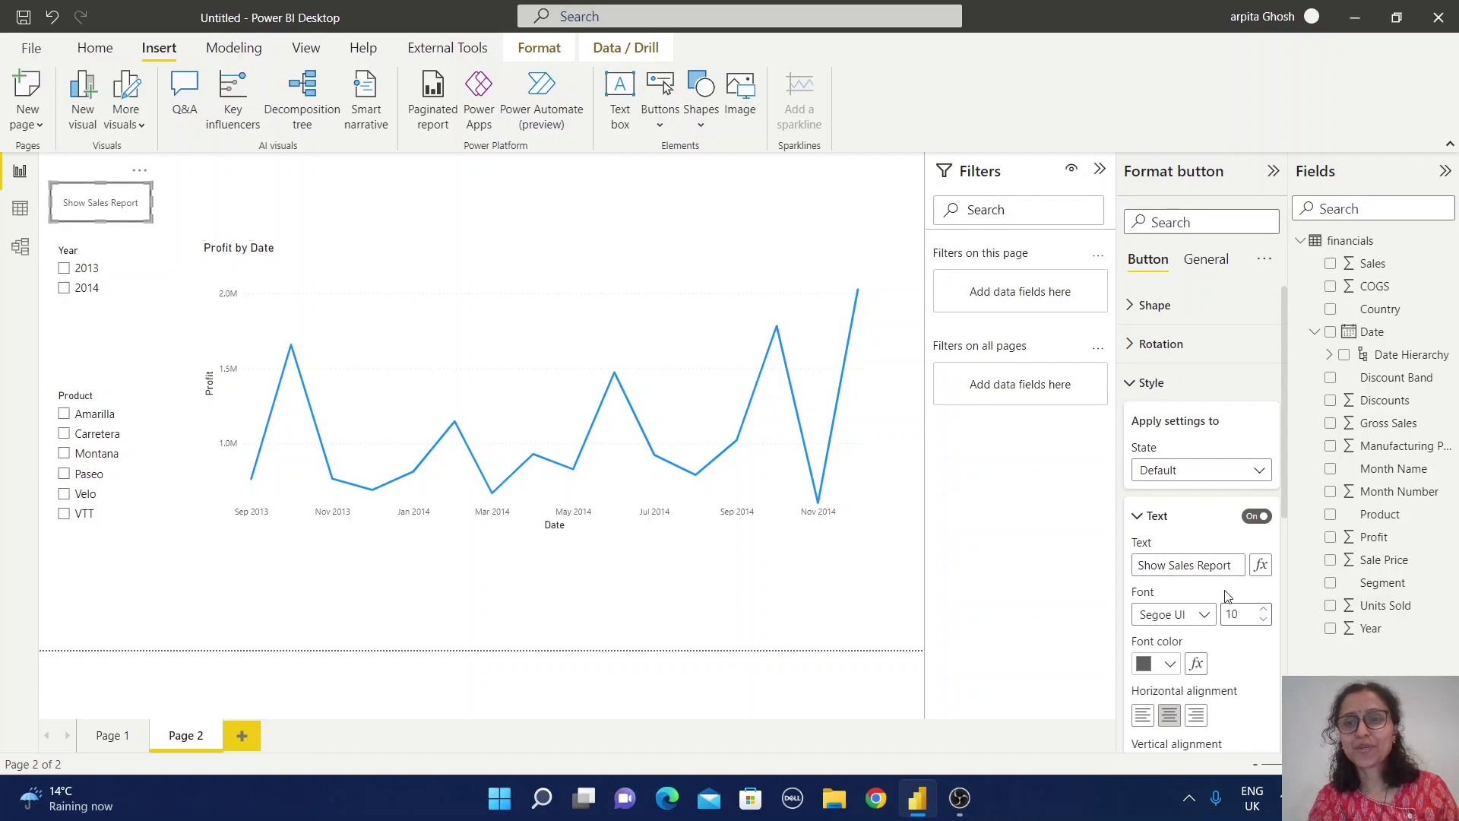
Step: Duplicate the Show Sales Report button and nudge the copy exactly over the original
{"action": "left_click", "coordinate": [707, 540]}
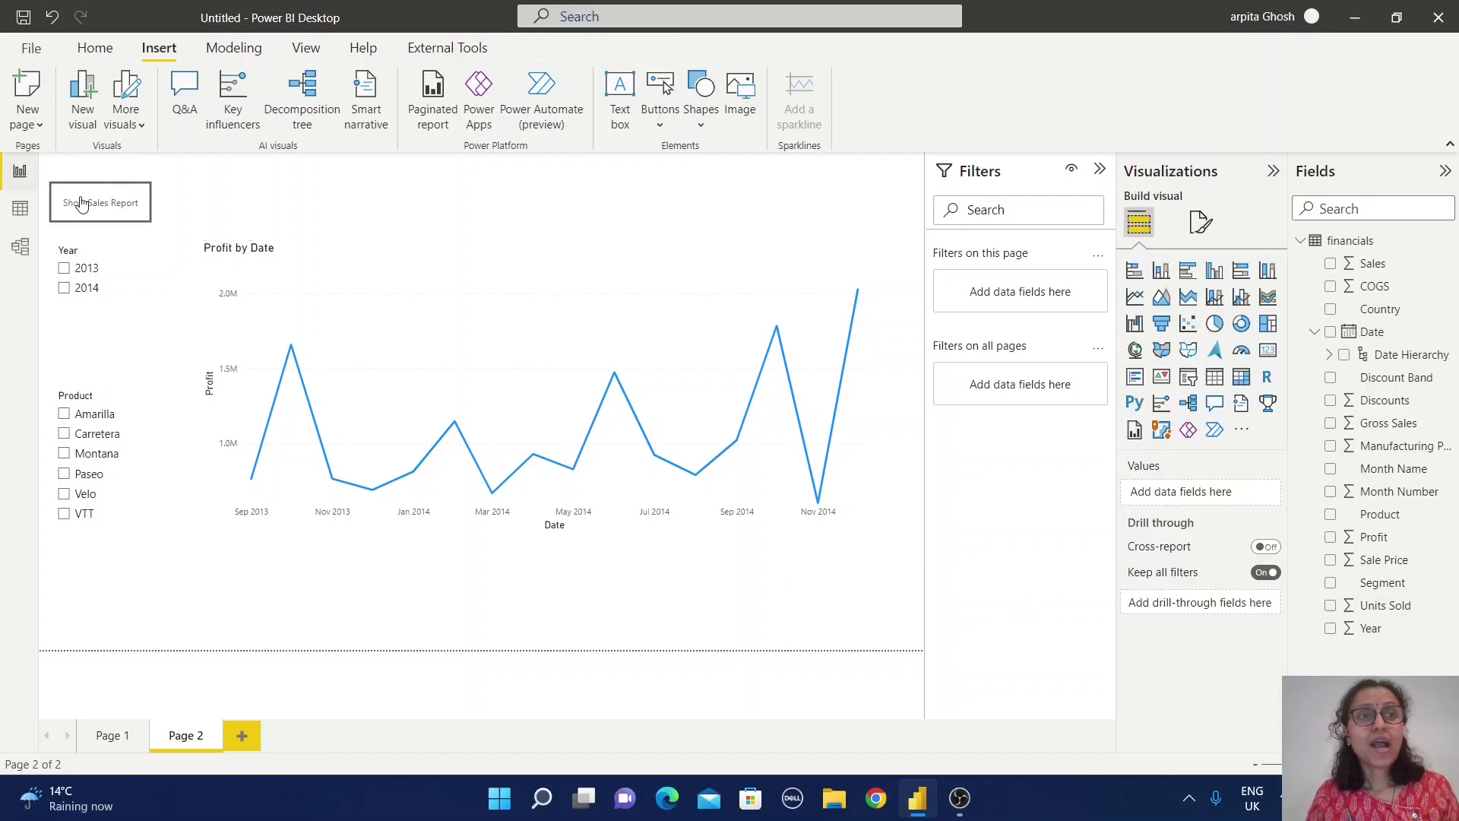
{"action": "left_click", "coordinate": [98, 202]}
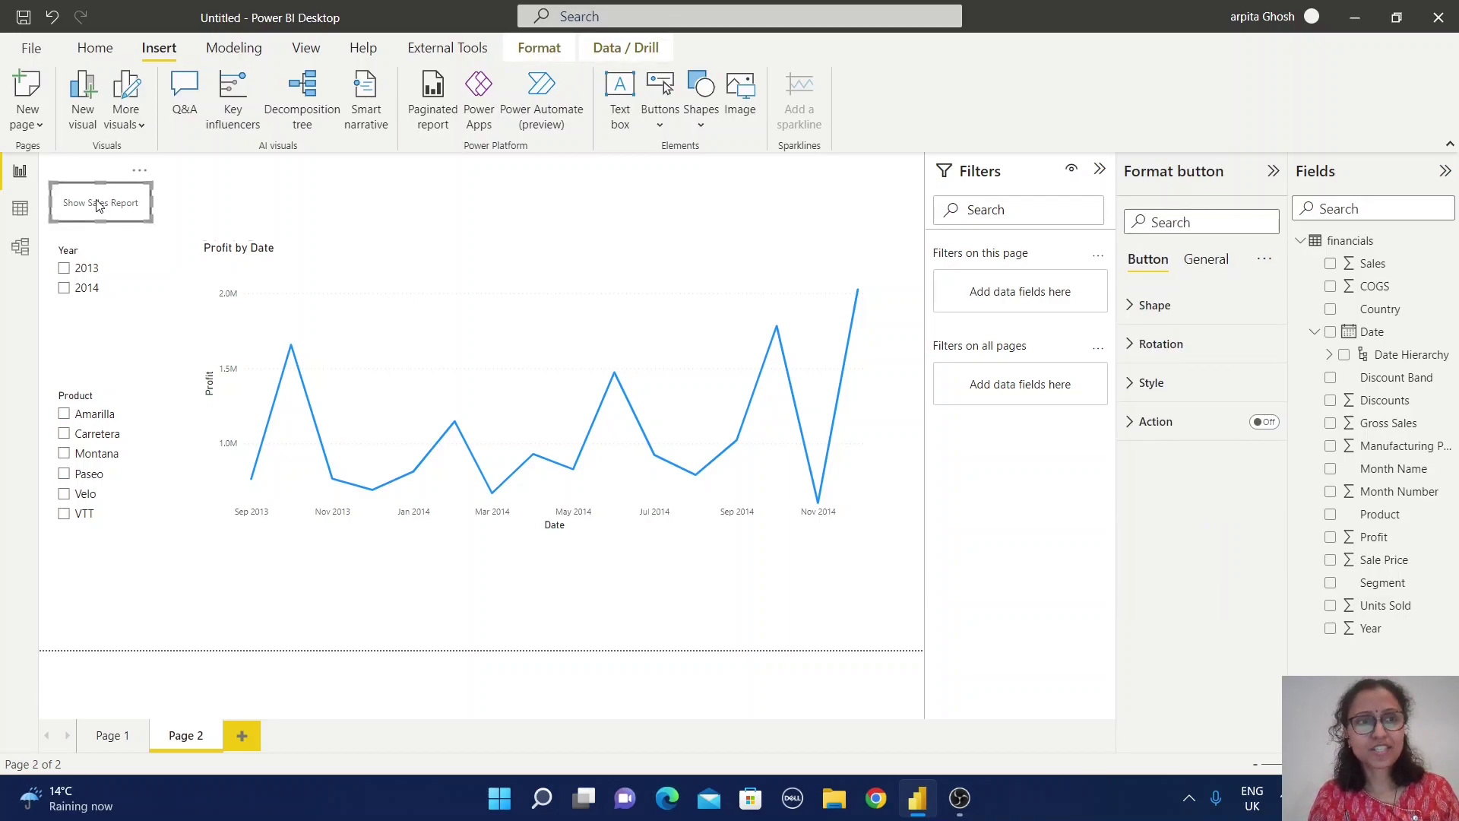
{"action": "key", "text": "ctrl+v"}
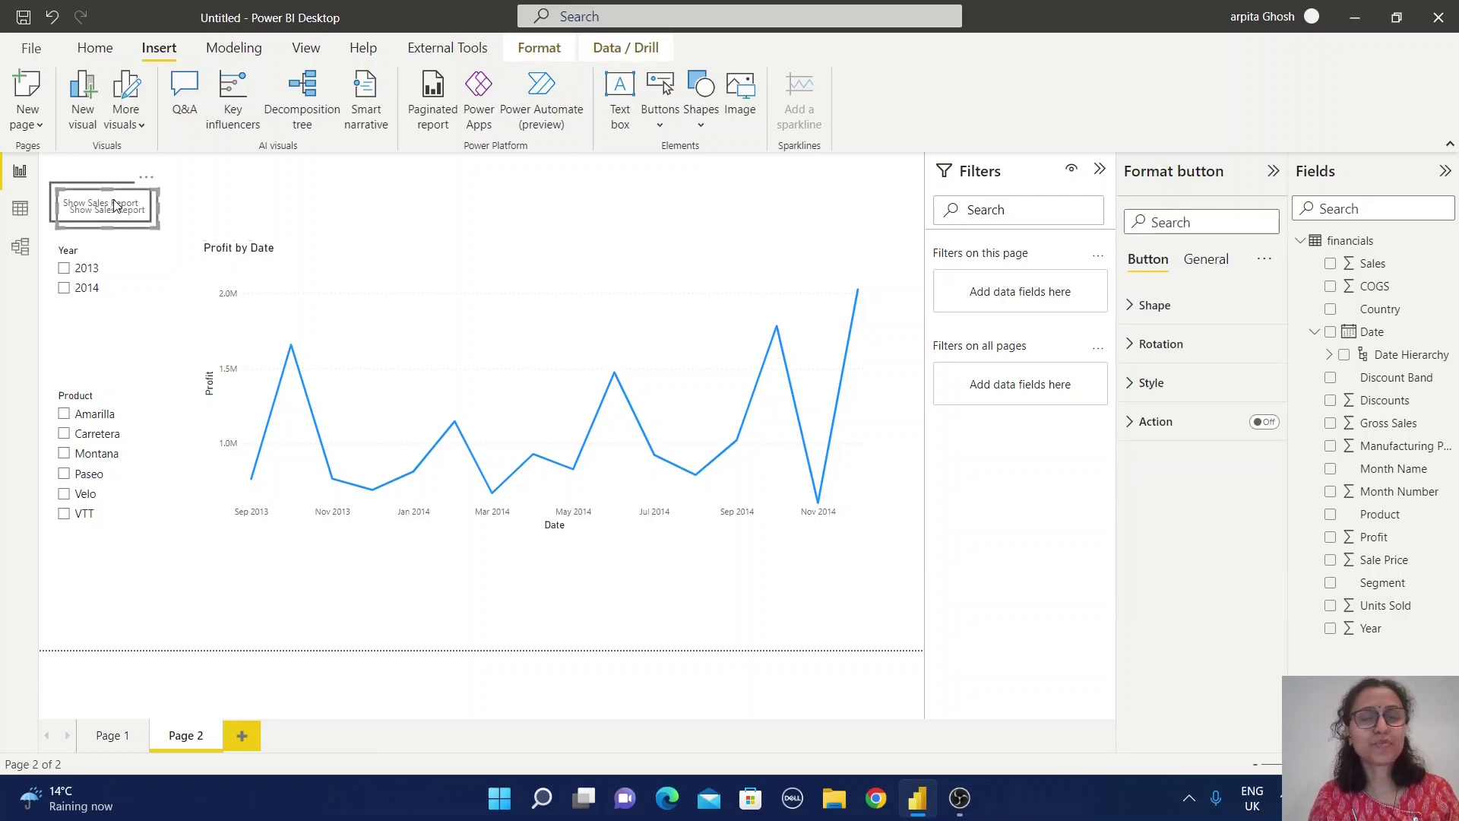
{"action": "mouse_move", "coordinate": [452, 271]}
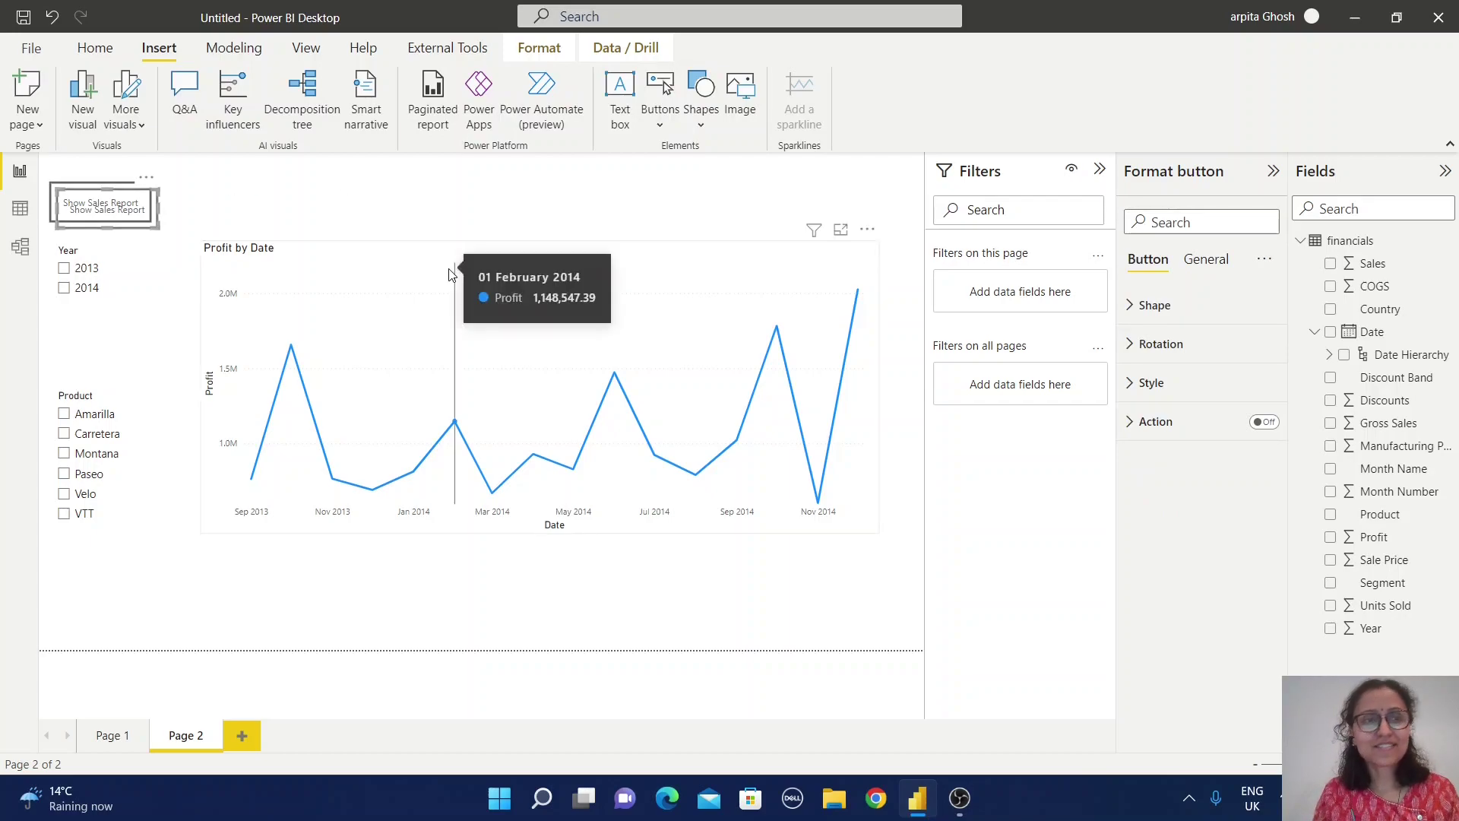
{"action": "key", "text": "Left"}
{"action": "key", "text": "Left"}
{"action": "key", "text": "Left"}
{"action": "key", "text": "Up"}
{"action": "key", "text": "Up"}
{"action": "key", "text": "Up"}
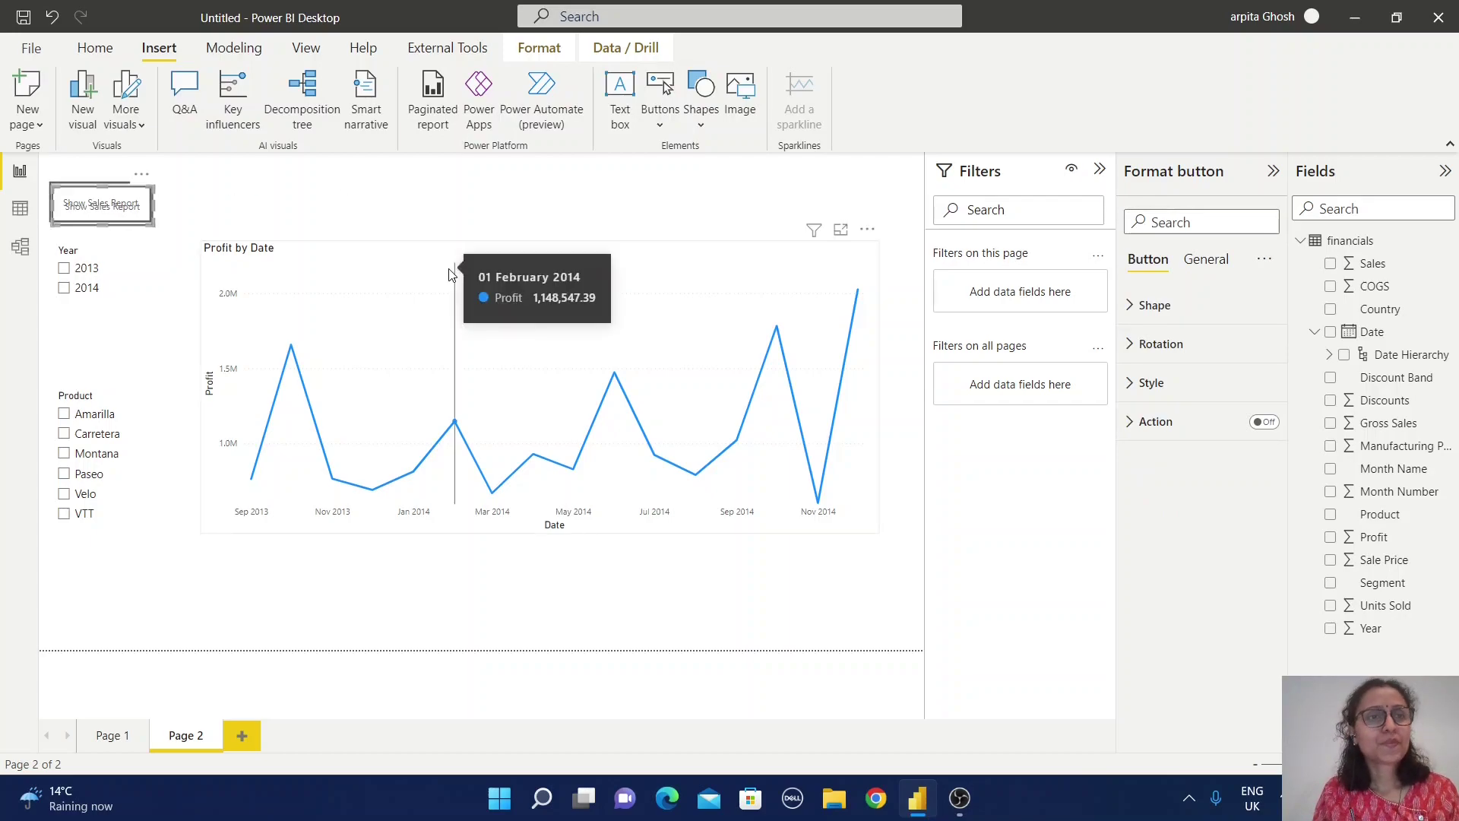
{"action": "key", "text": "Up"}
{"action": "key", "text": "Left"}
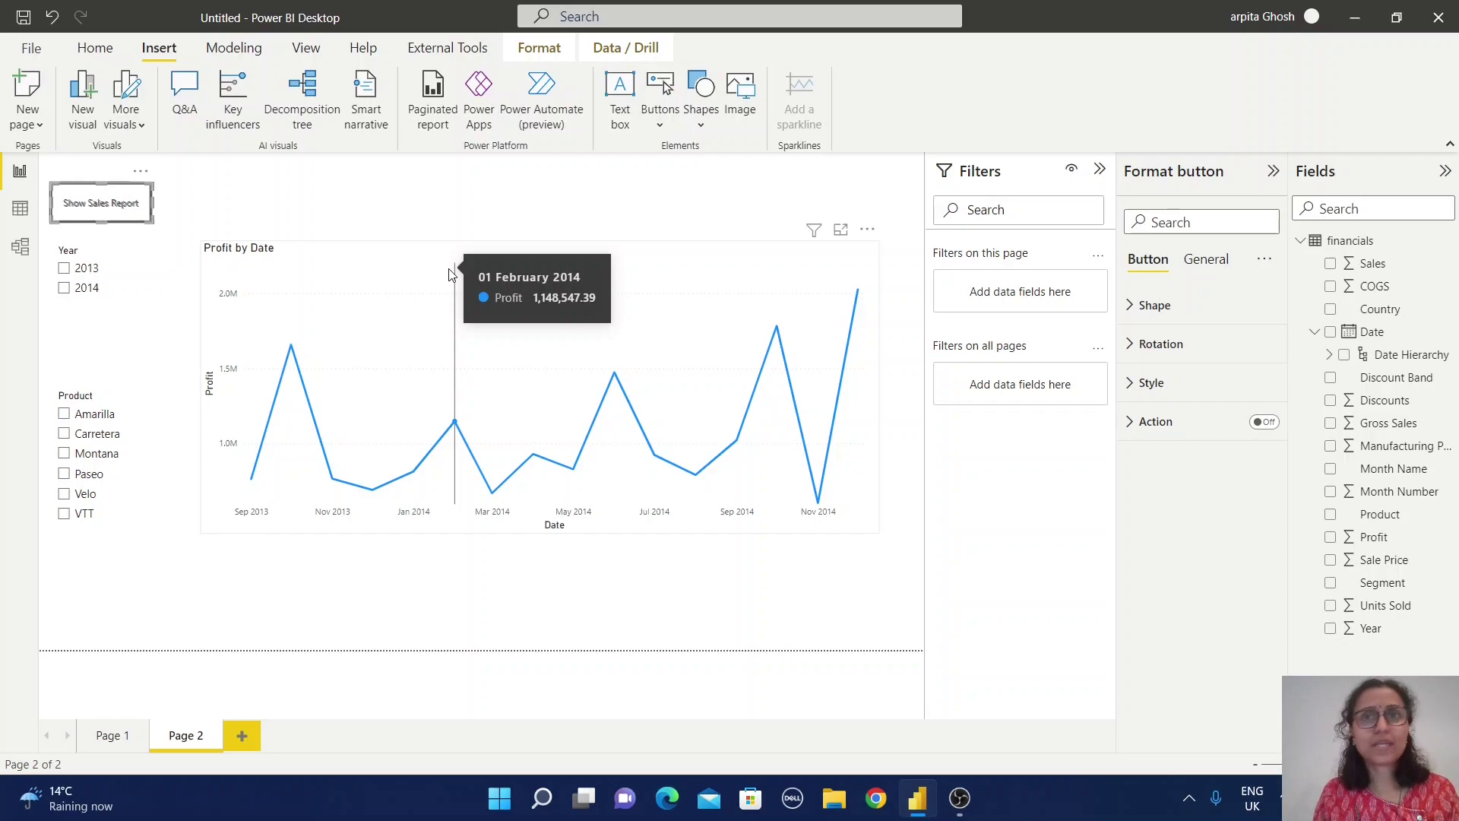
Step: Change the duplicate button's label text to Show Profit Report
{"action": "left_click", "coordinate": [1151, 382]}
{"action": "left_click", "coordinate": [1215, 564]}
{"action": "key", "text": "BackSpace"}
{"action": "key", "text": "BackSpace"}
{"action": "key", "text": "BackSpace"}
{"action": "key", "text": "BackSpace"}
{"action": "key", "text": "BackSpace"}
{"action": "key", "text": "BackSpace"}
{"action": "key", "text": "BackSpace"}
{"action": "key", "text": "BackSpace"}
{"action": "key", "text": "BackSpace"}
{"action": "key", "text": "BackSpace"}
{"action": "key", "text": "BackSpace"}
{"action": "key", "text": "BackSpace"}
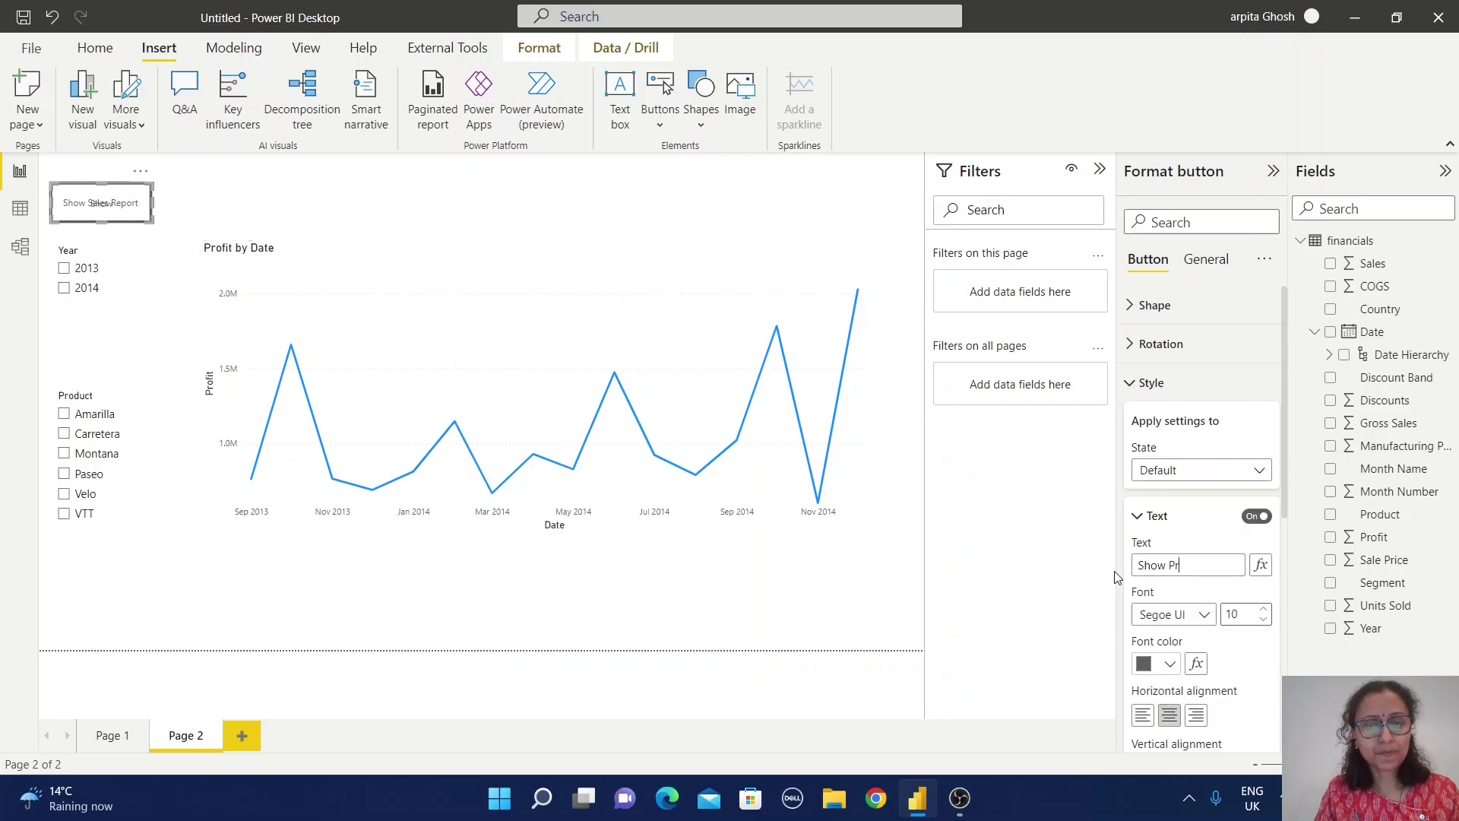
{"action": "type", "text": "ofit Report"}
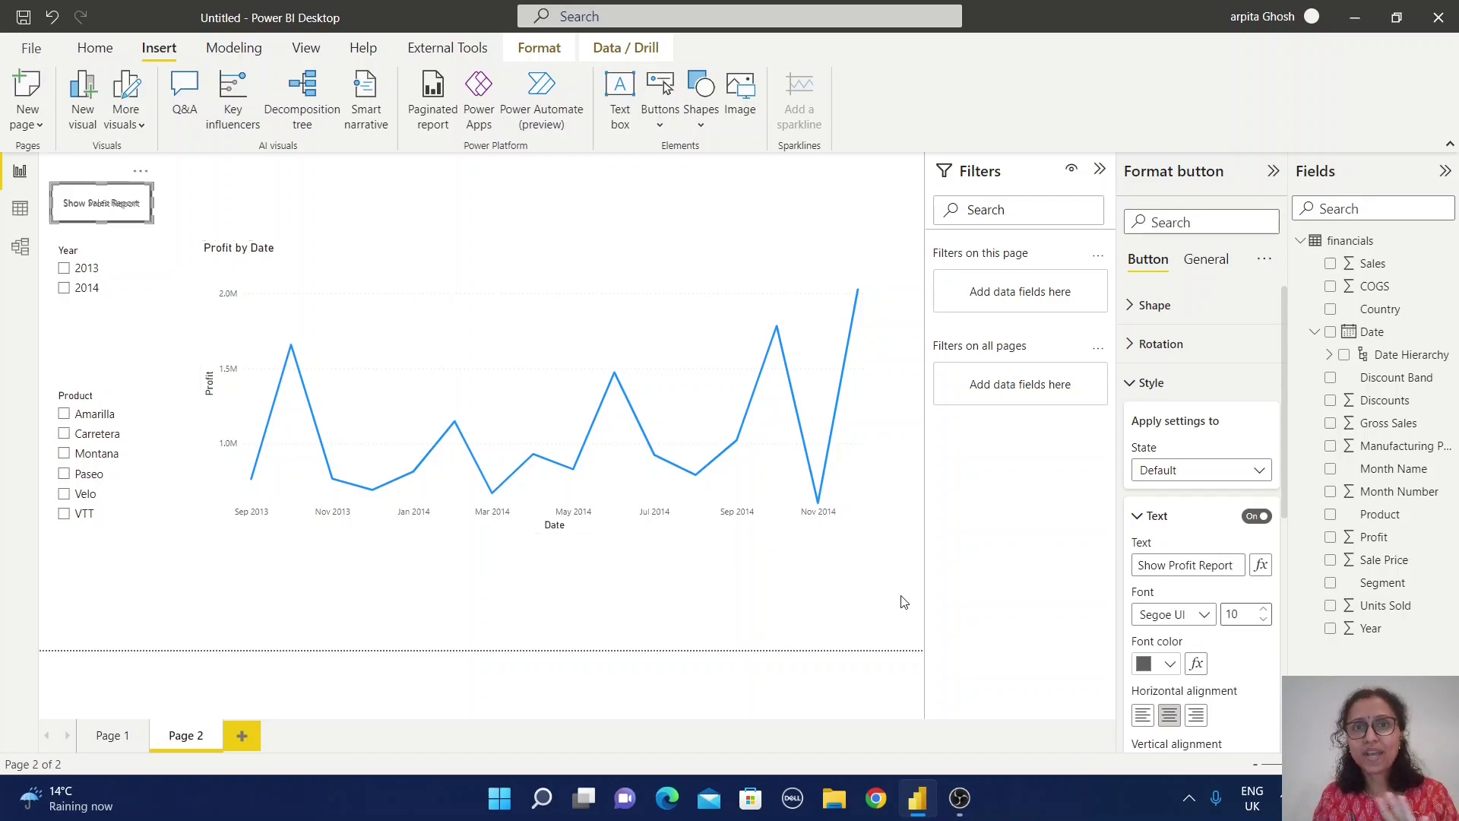
Step: Collapse the Filters pane and show the Selection and Bookmarks panes from the View ribbon
{"action": "left_click", "coordinate": [1099, 169]}
{"action": "left_click", "coordinate": [305, 48]}
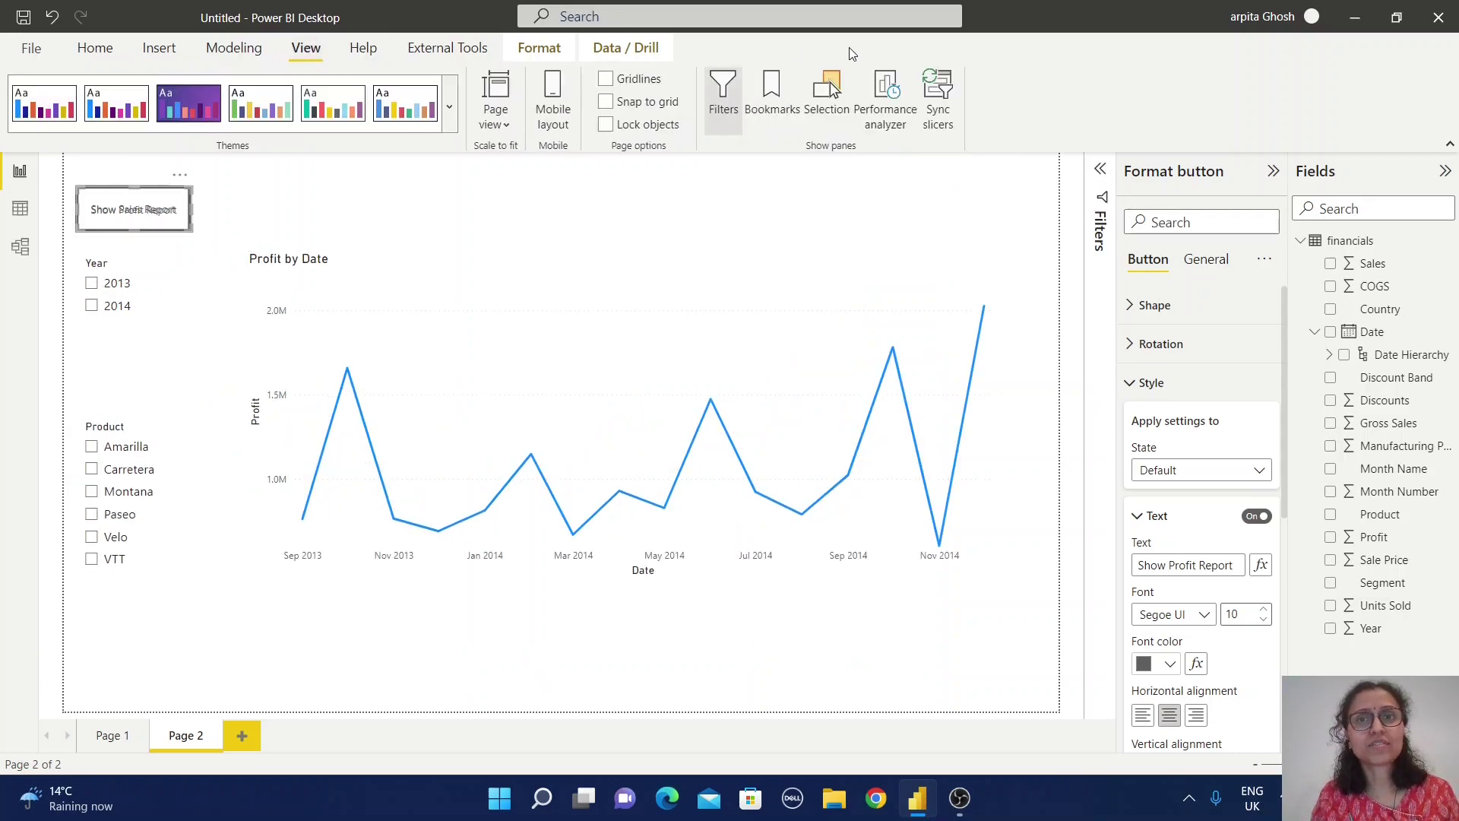
{"action": "left_click", "coordinate": [834, 95]}
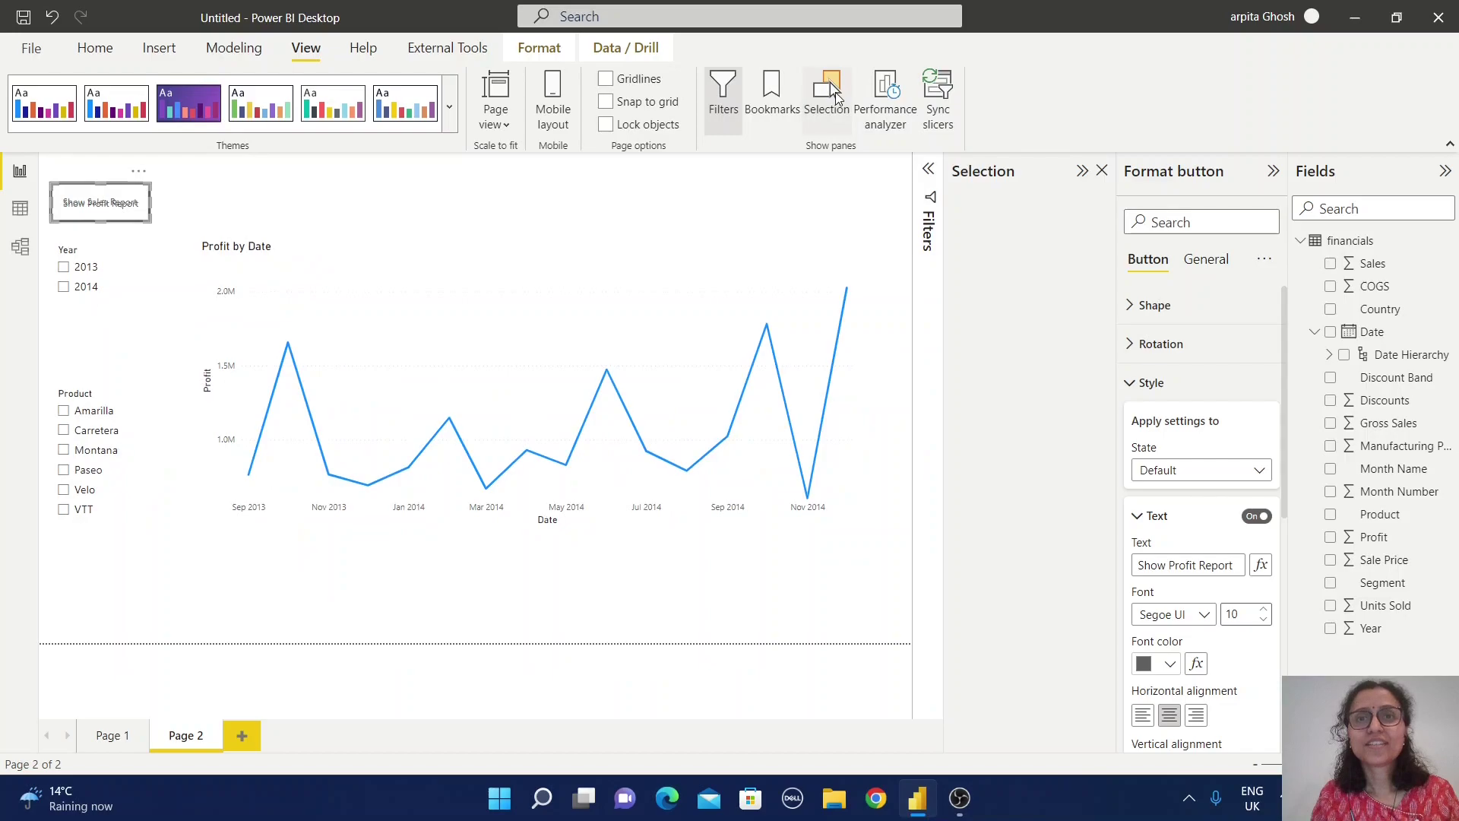
{"action": "left_click", "coordinate": [771, 99]}
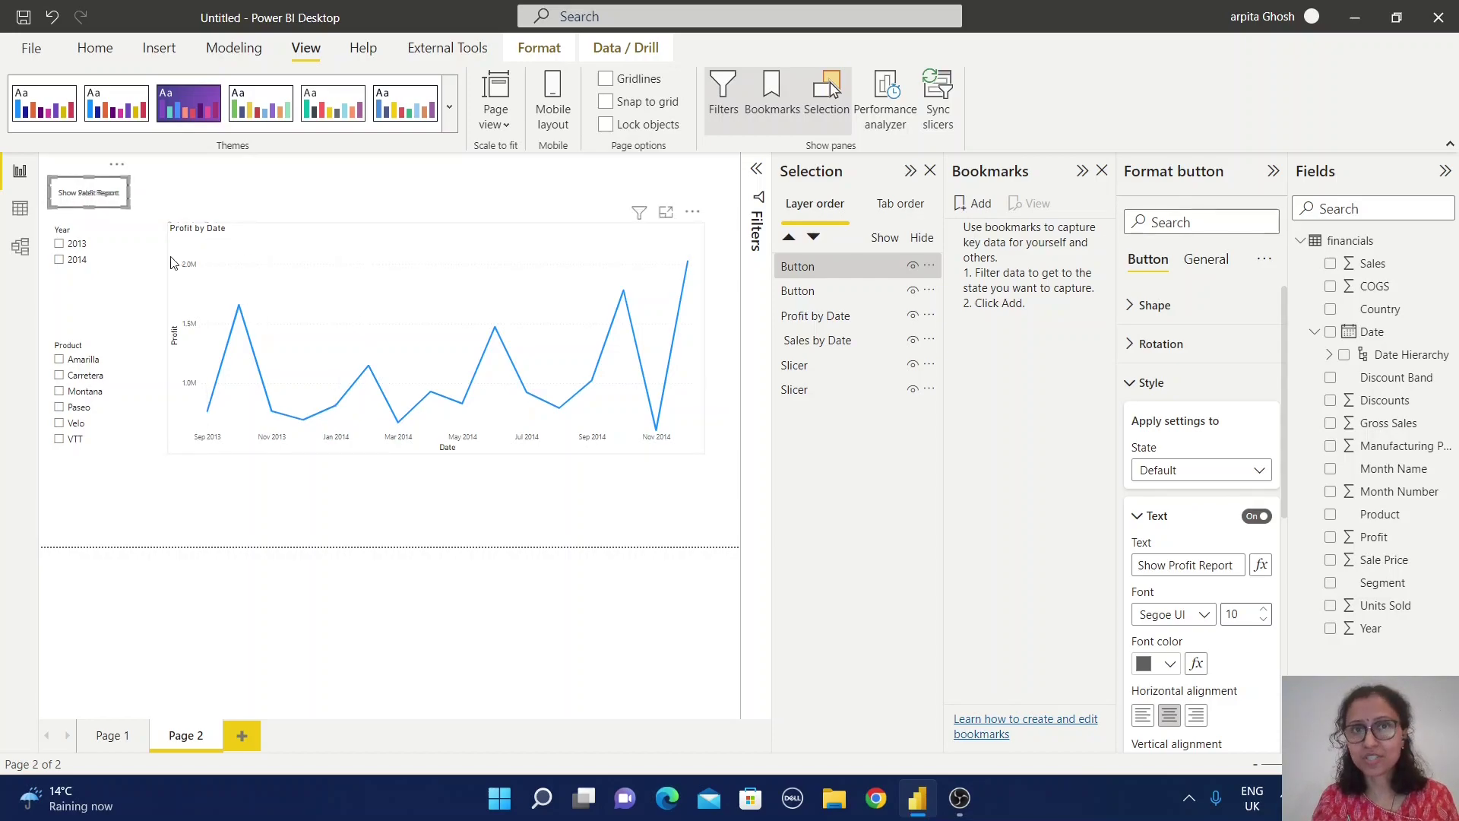
{"action": "left_click", "coordinate": [114, 220]}
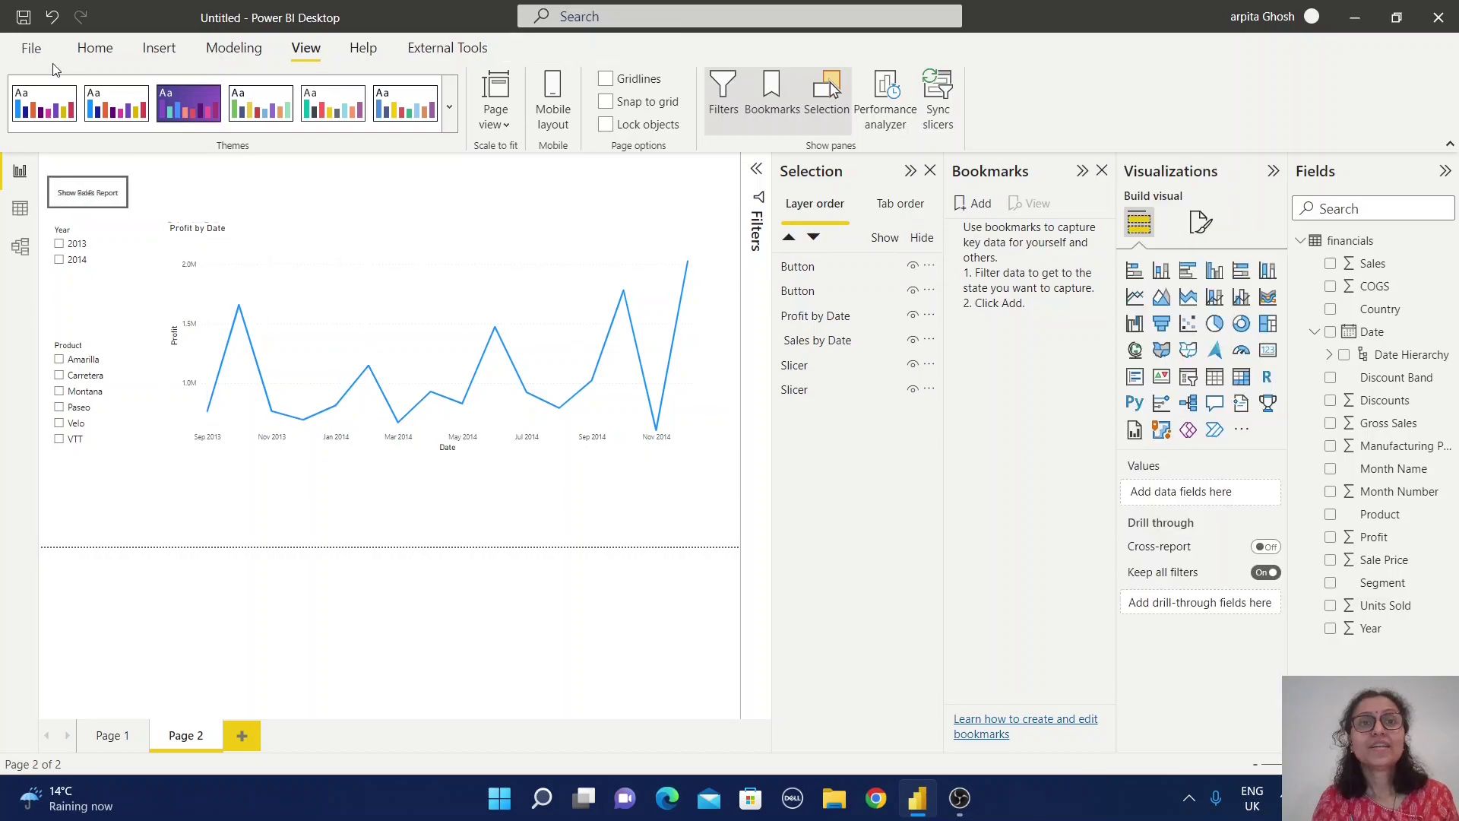
Step: Rename the first Button layer in the Selection pane to Button_Profit
{"action": "left_click", "coordinate": [85, 193]}
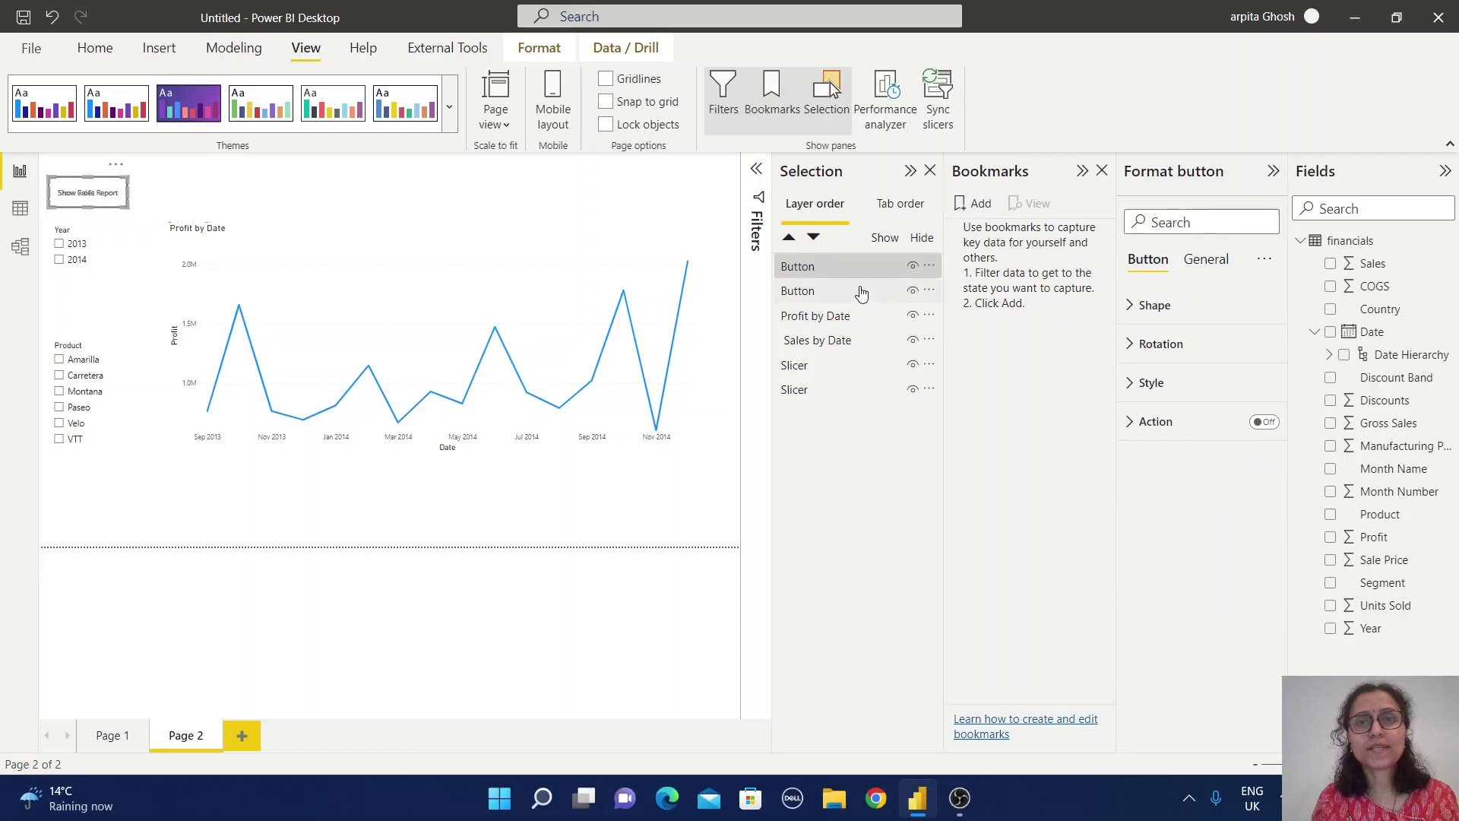
{"action": "double_click", "coordinate": [815, 269]}
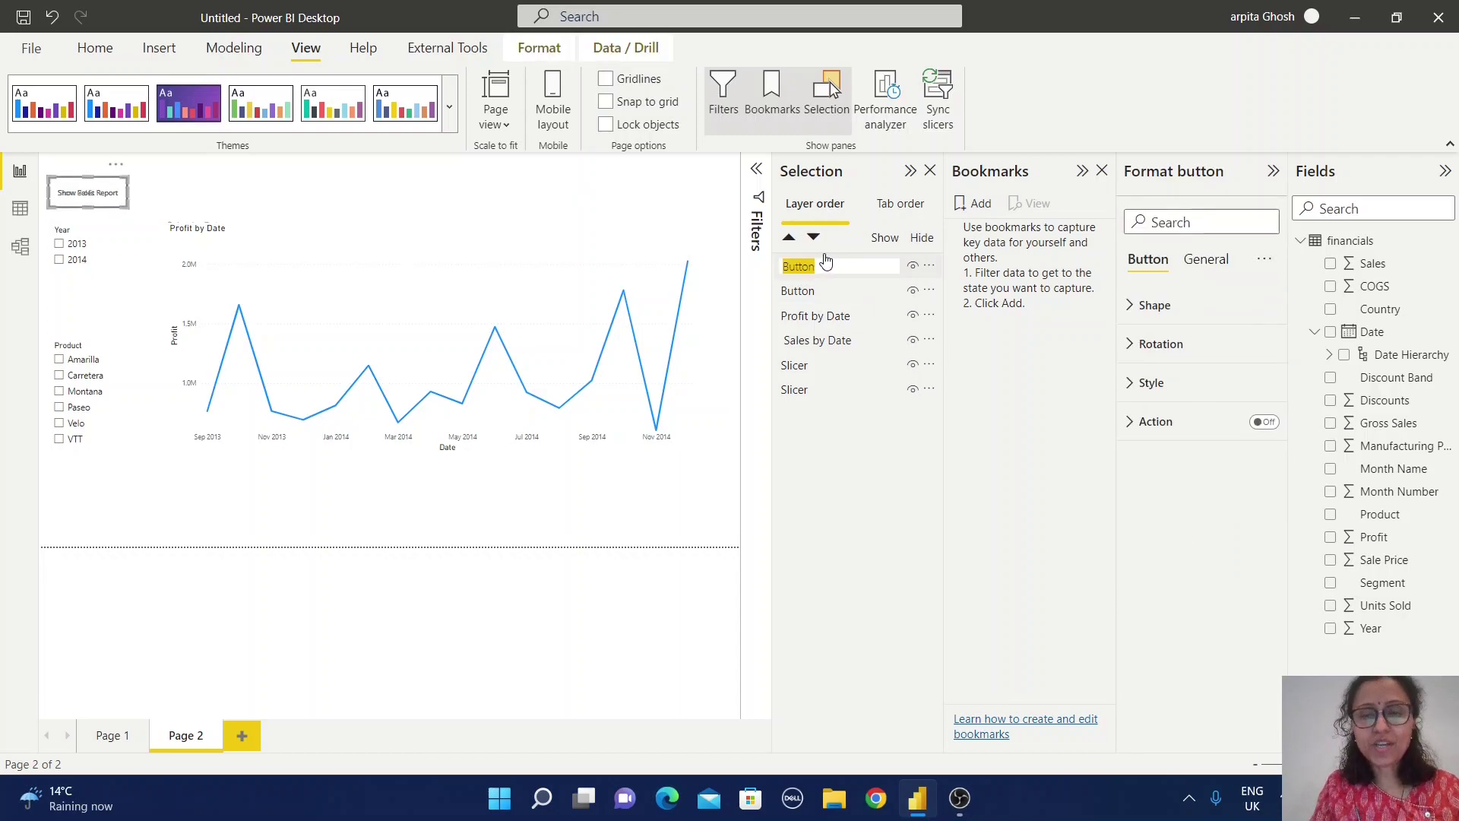
{"action": "left_click", "coordinate": [826, 262]}
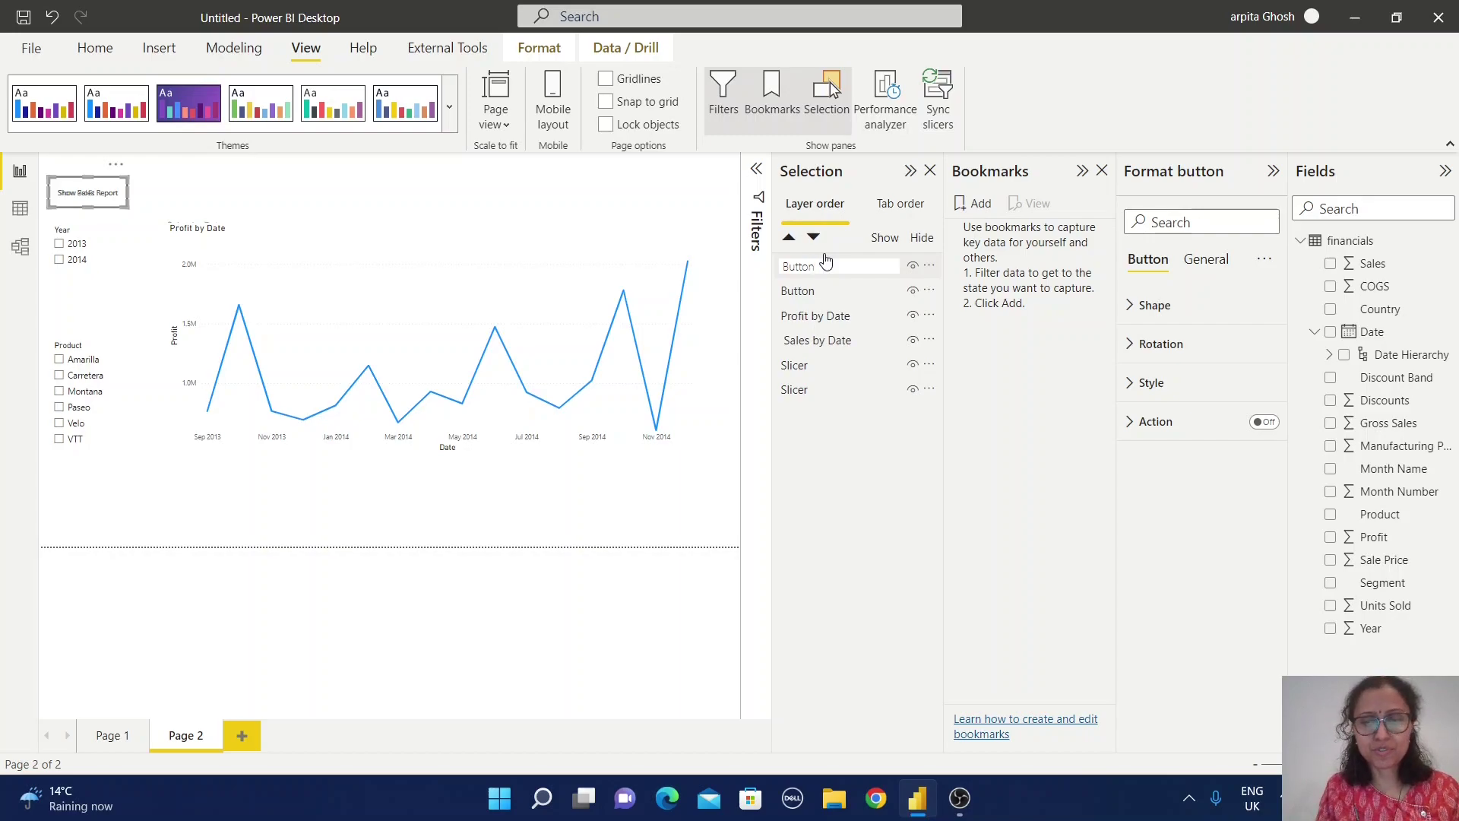
{"action": "type", "text": "_Profit"}
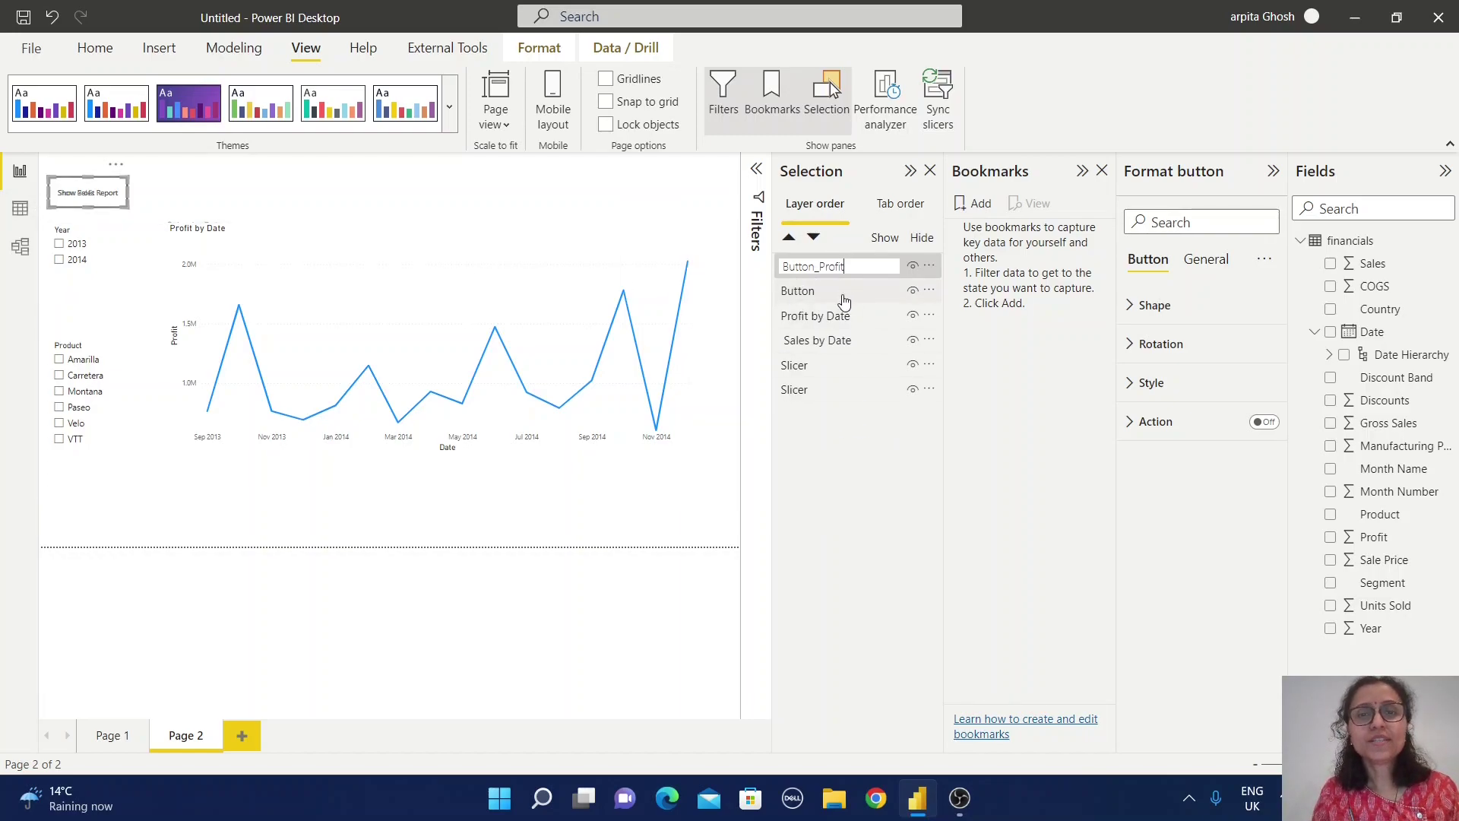
{"action": "key", "text": "Return"}
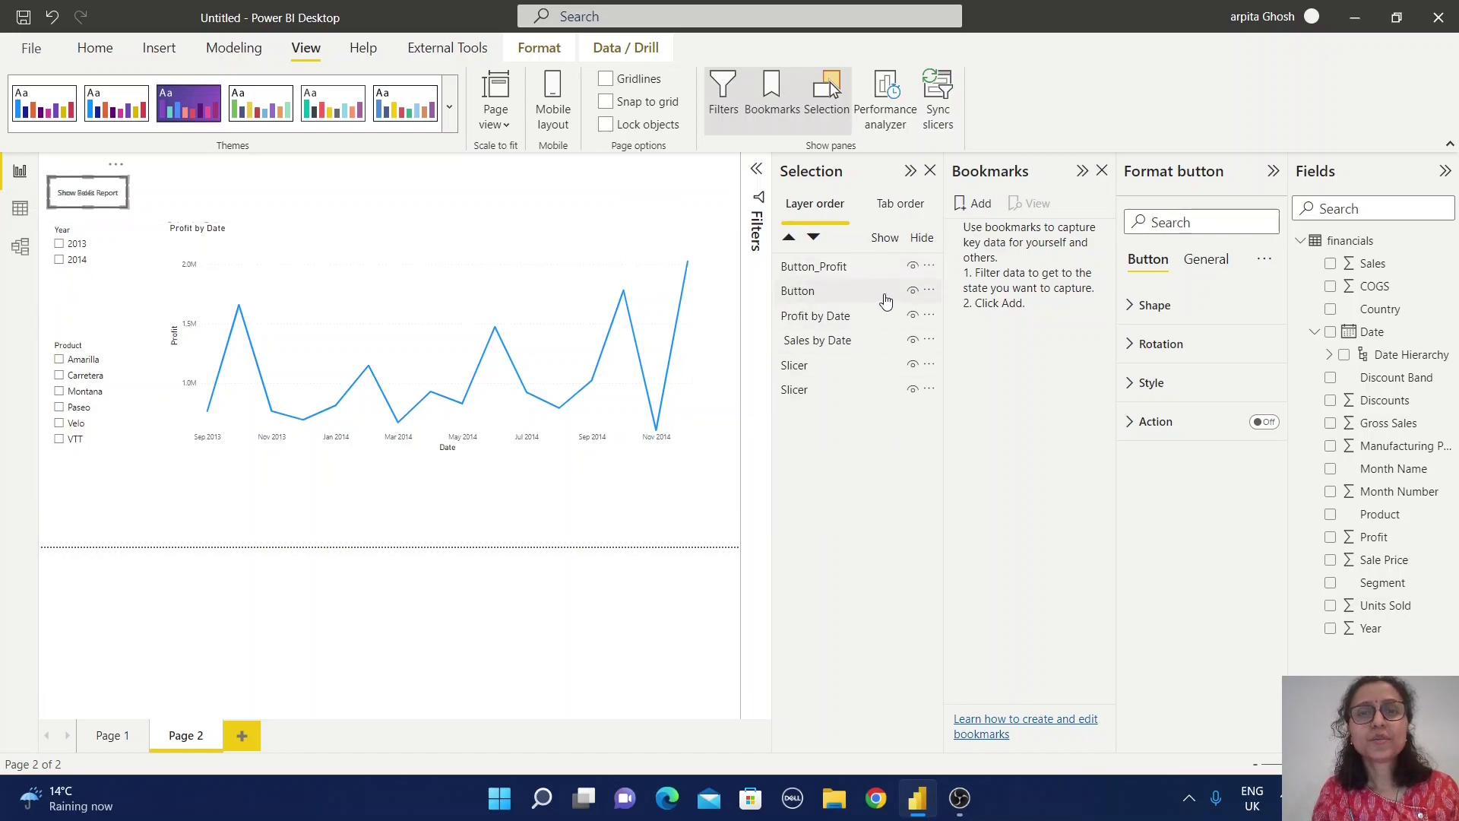
Step: Rename the second Button layer to Button_sales
{"action": "double_click", "coordinate": [798, 291]}
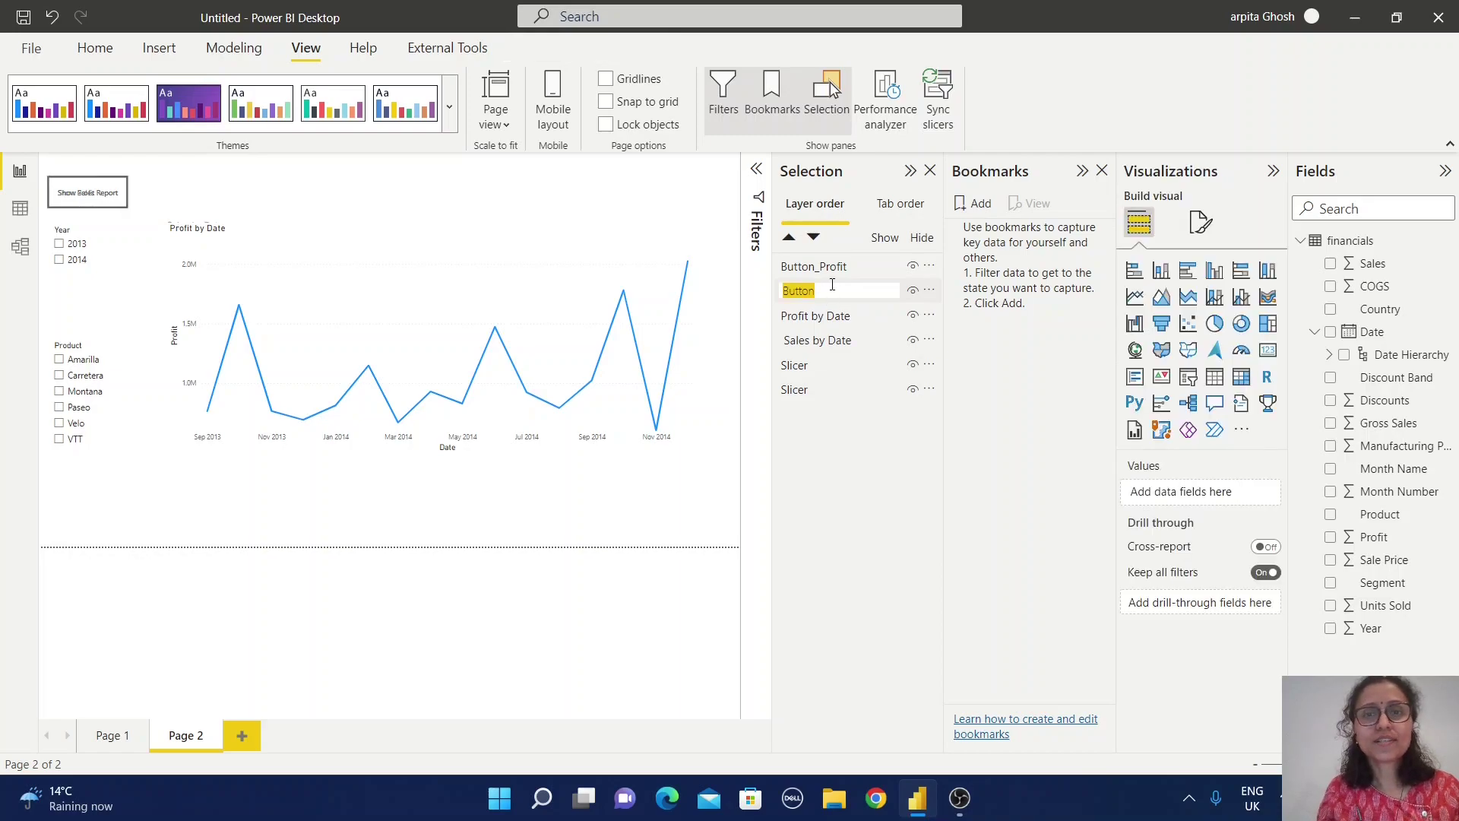
{"action": "key", "text": "End"}
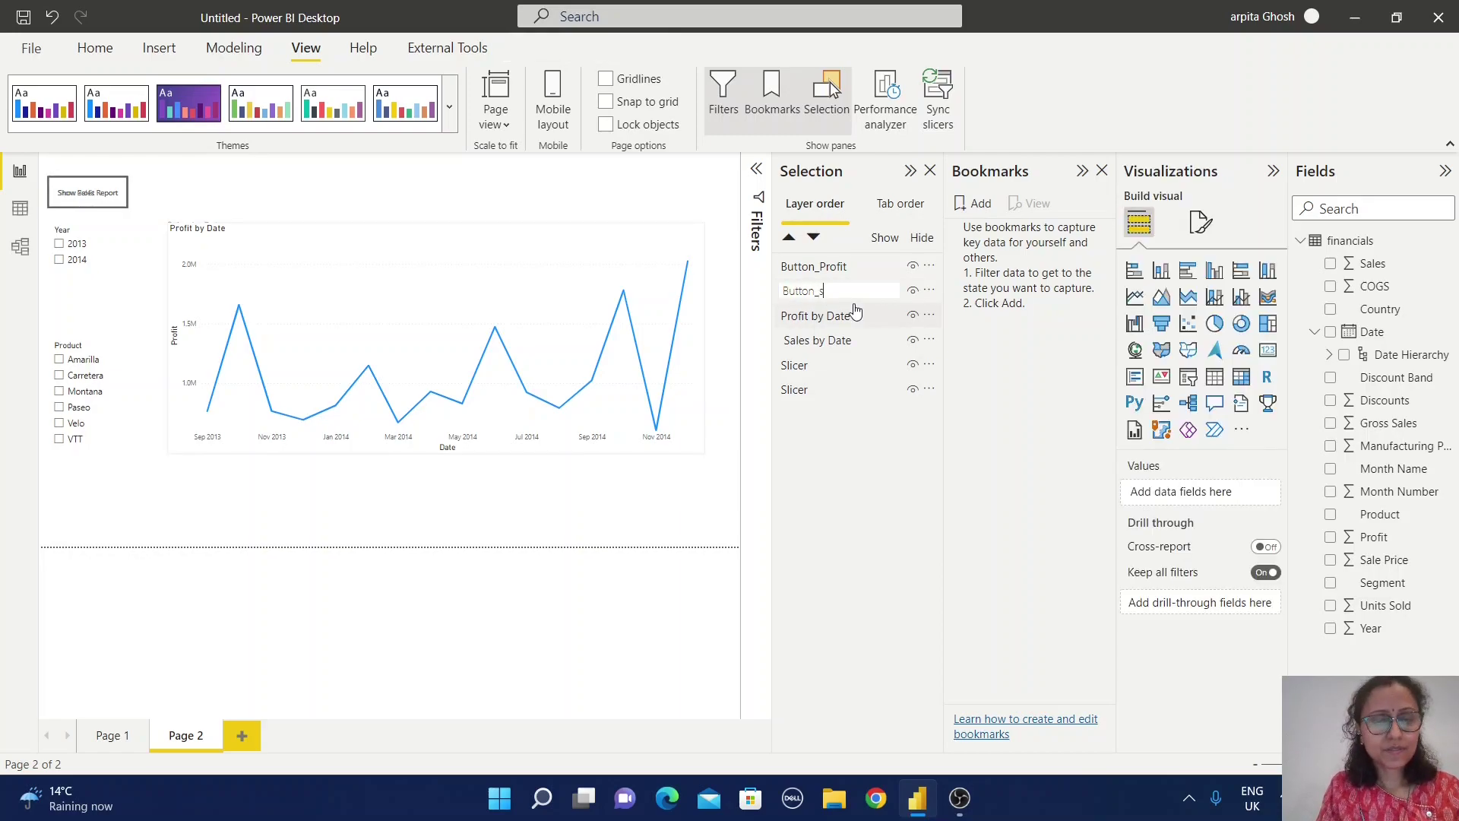
{"action": "key", "text": "Return"}
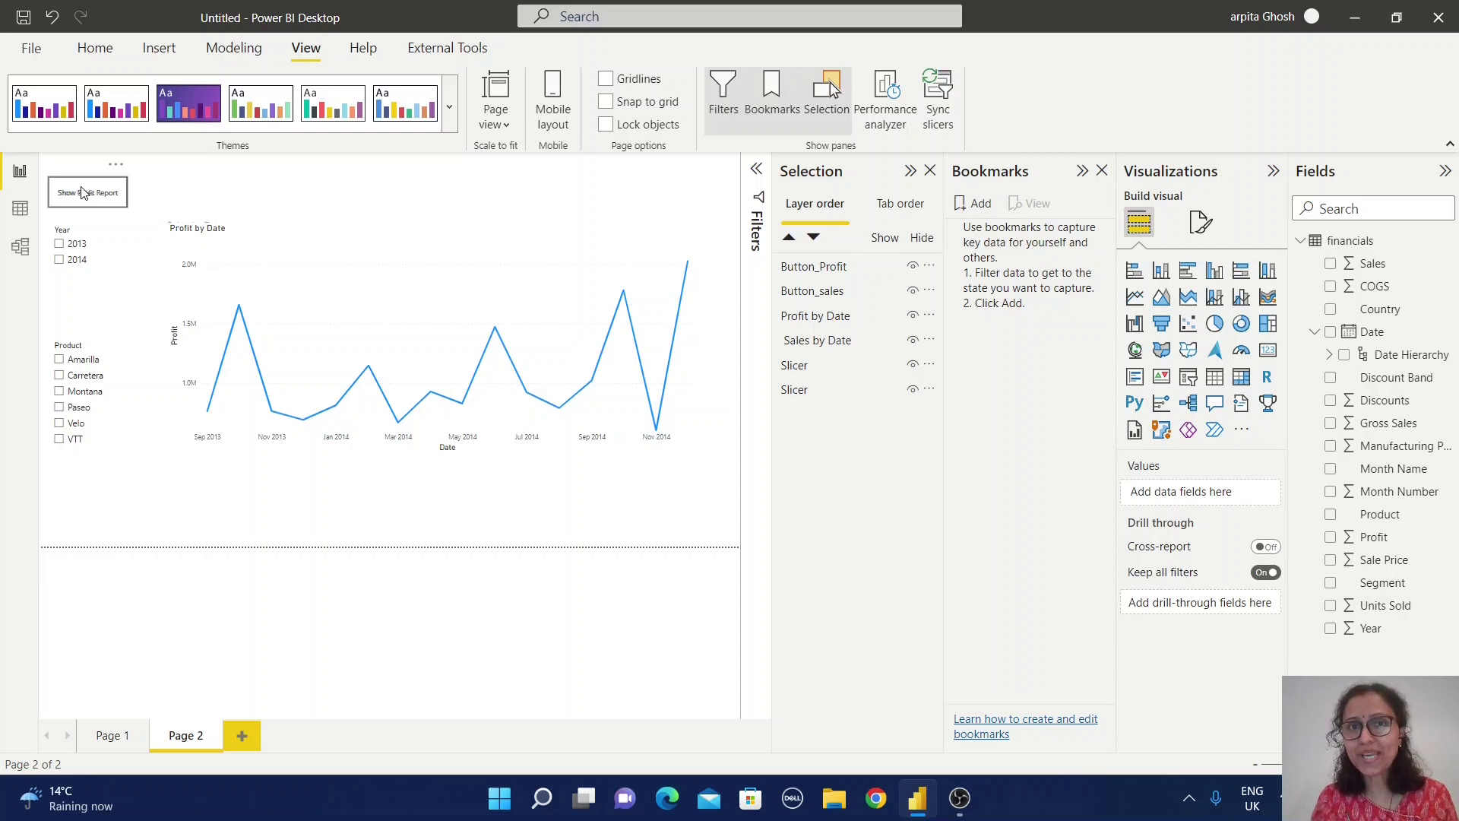
Step: Turn off visibility of the Button_Profit layer and the Sales by Date chart in the Selection pane
{"action": "left_click", "coordinate": [912, 266]}
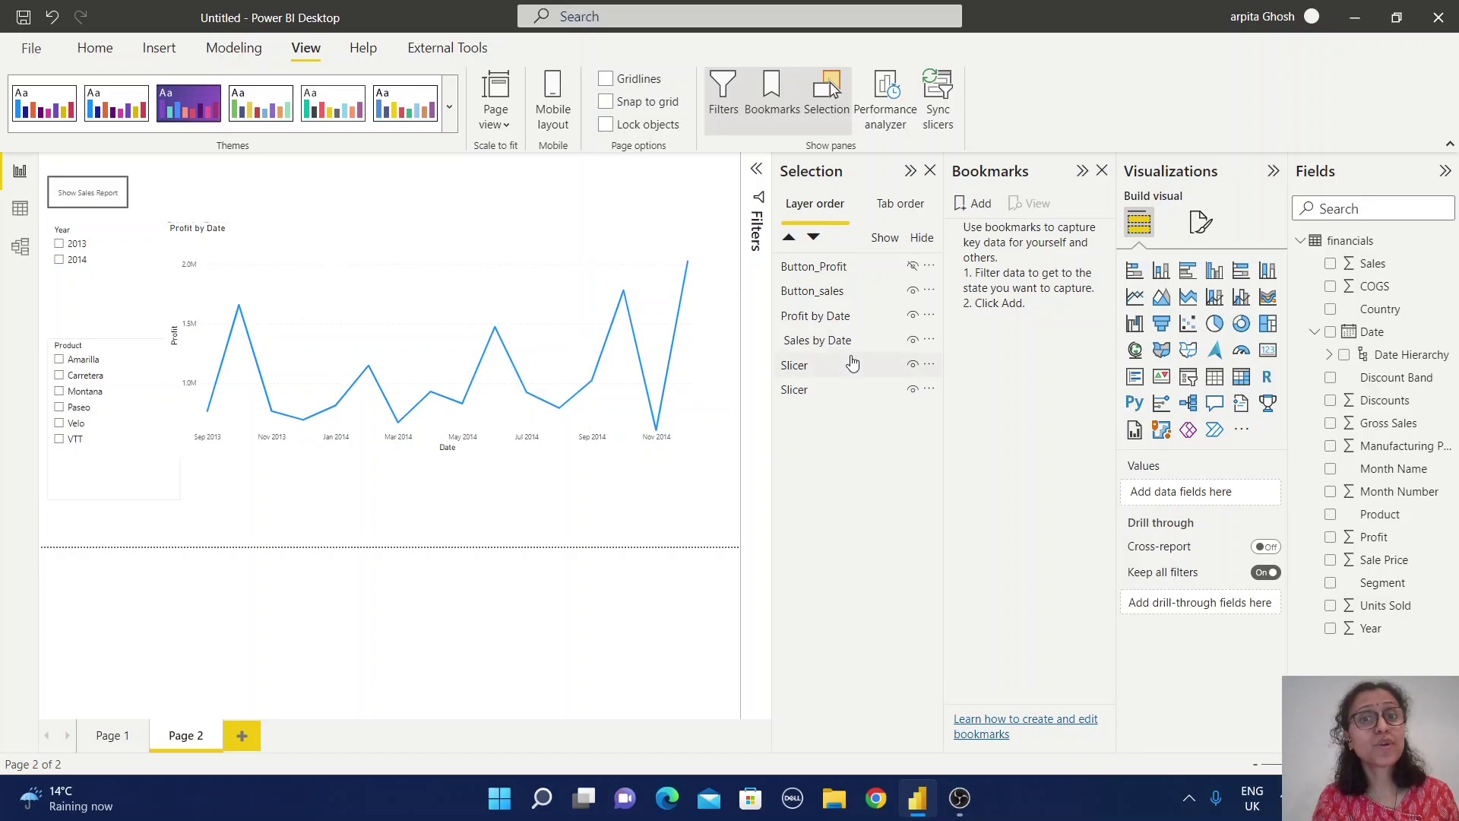
{"action": "left_click", "coordinate": [912, 341]}
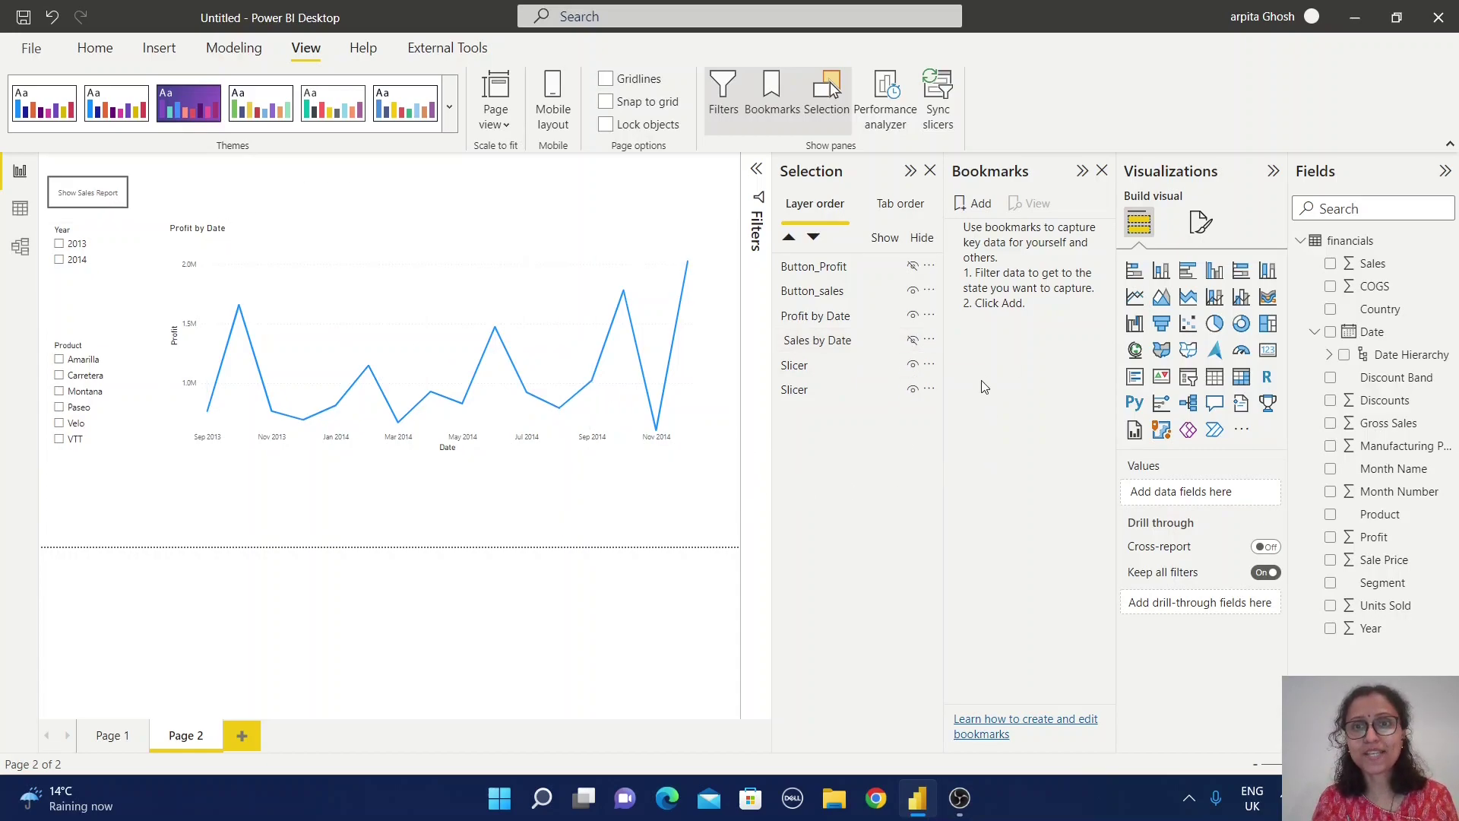
Step: Add a new bookmark and rename it from Bookmark 1 to Bookmark Profit
{"action": "left_click", "coordinate": [985, 207]}
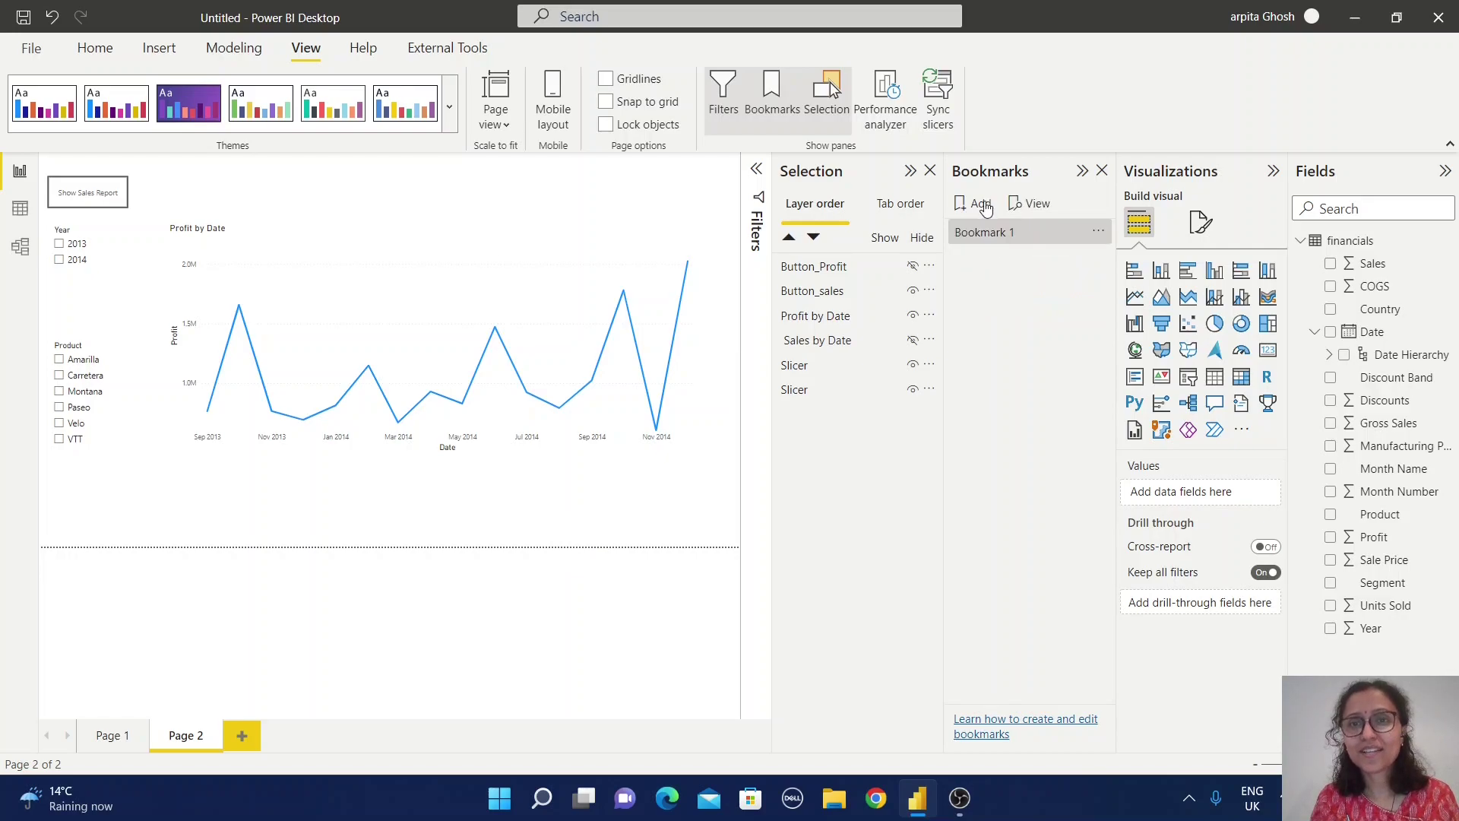
{"action": "double_click", "coordinate": [1013, 233]}
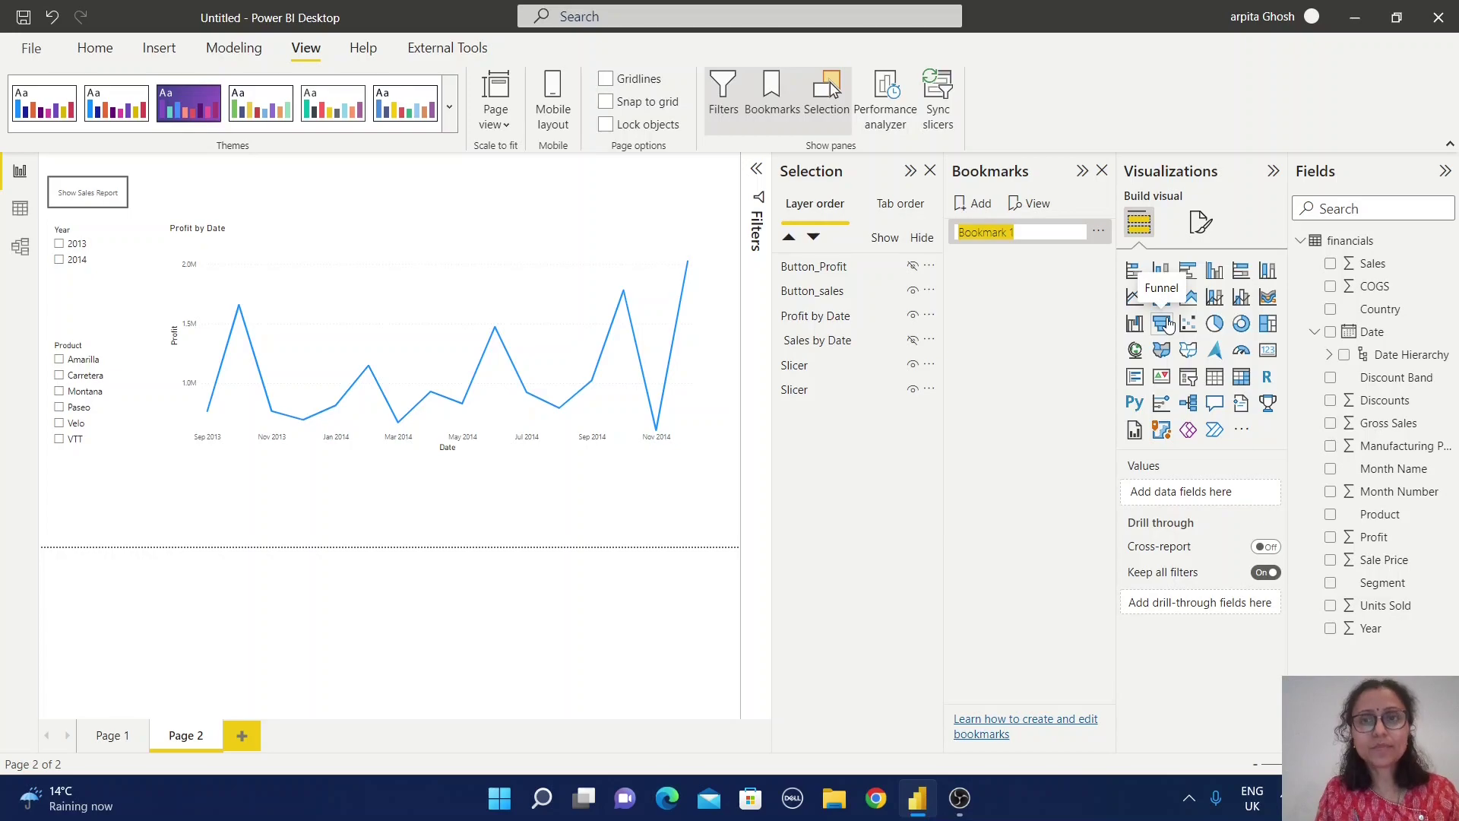
{"action": "key", "text": "End"}
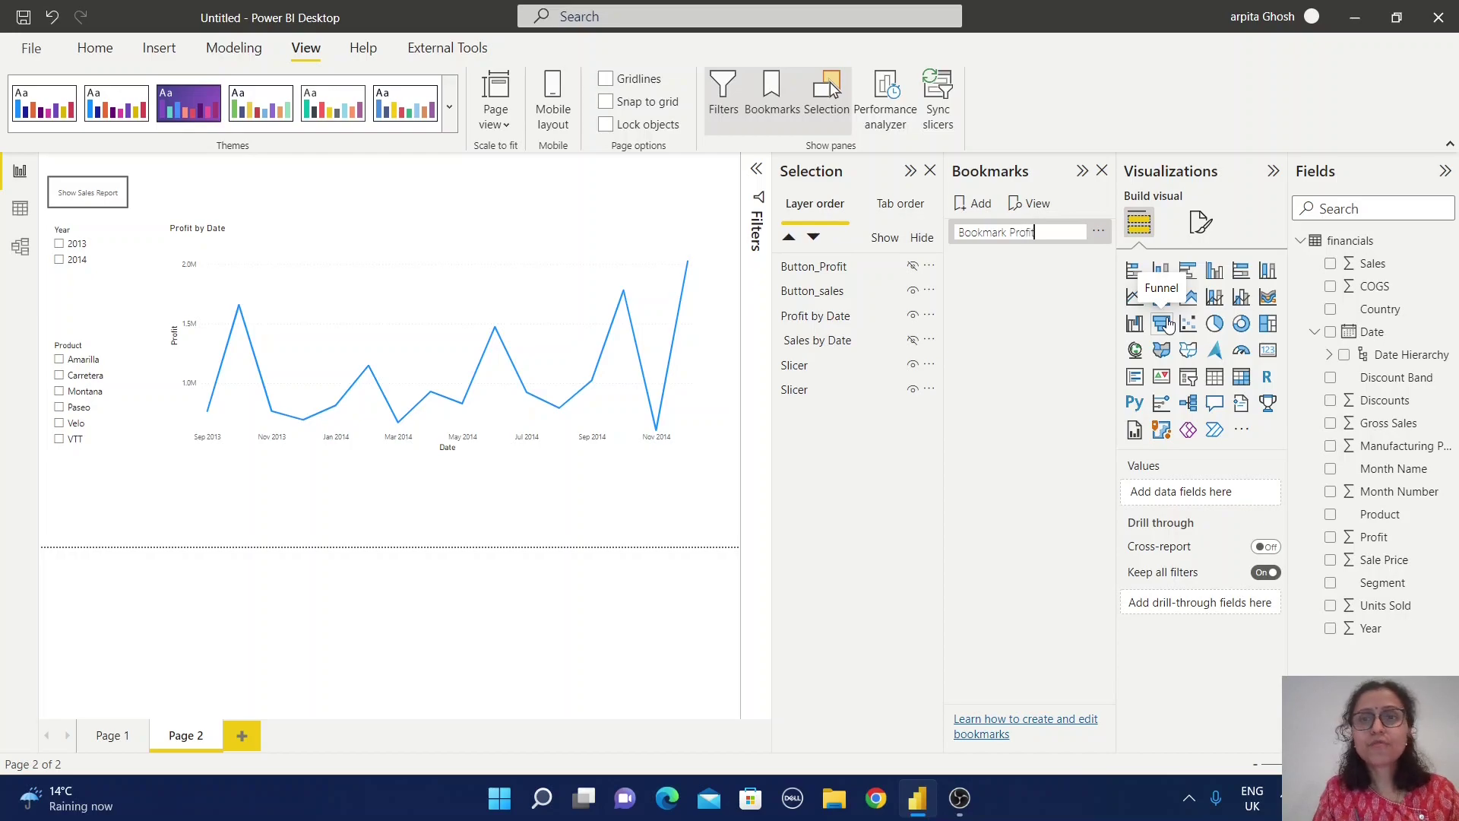
{"action": "left_click", "coordinate": [1033, 331]}
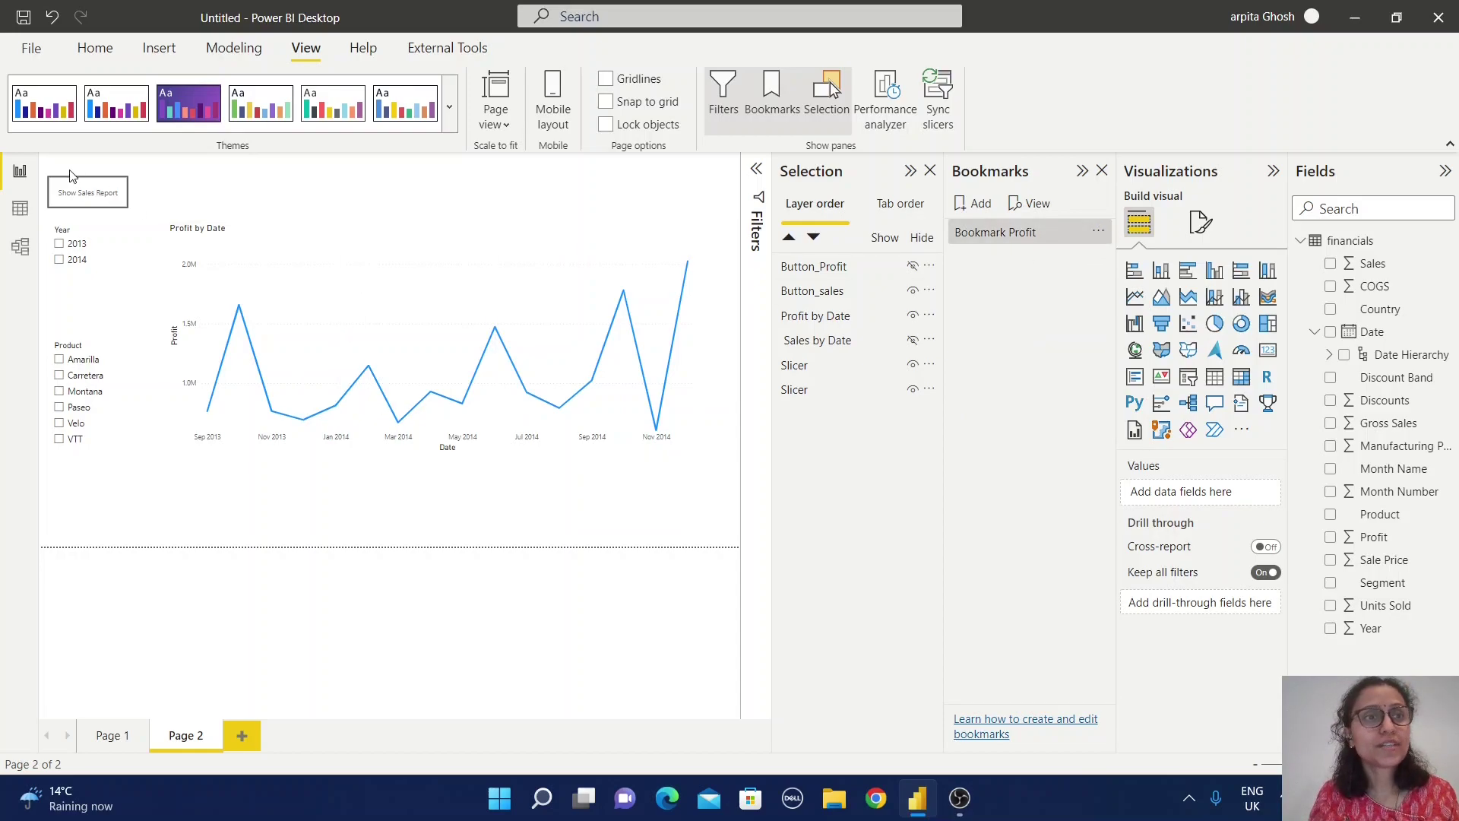
Step: Hide Button_sales and Profit by Date, and unhide Button_Profit and Sales by Date
{"action": "left_click", "coordinate": [89, 200]}
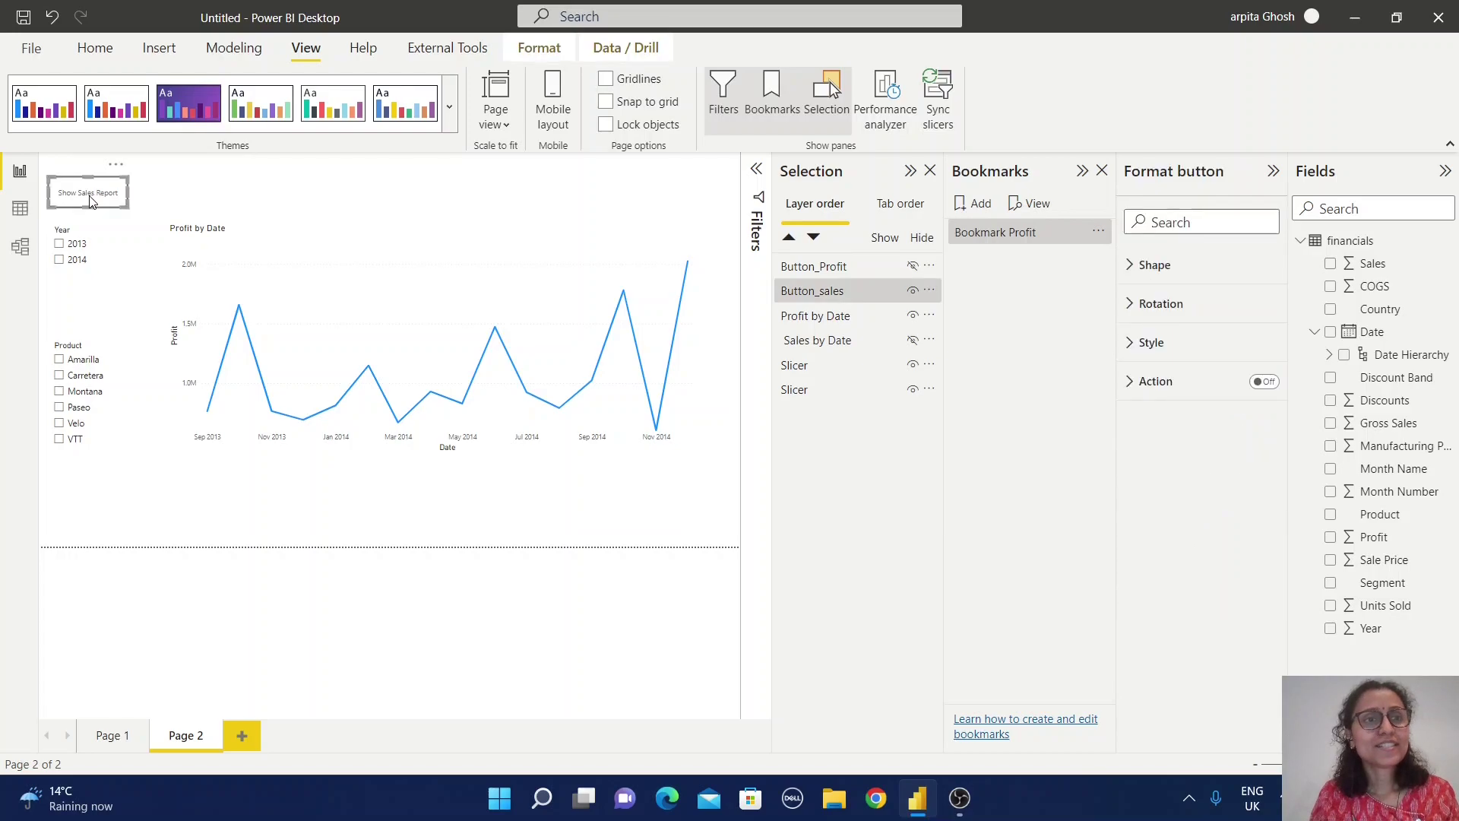
{"action": "left_click", "coordinate": [913, 291]}
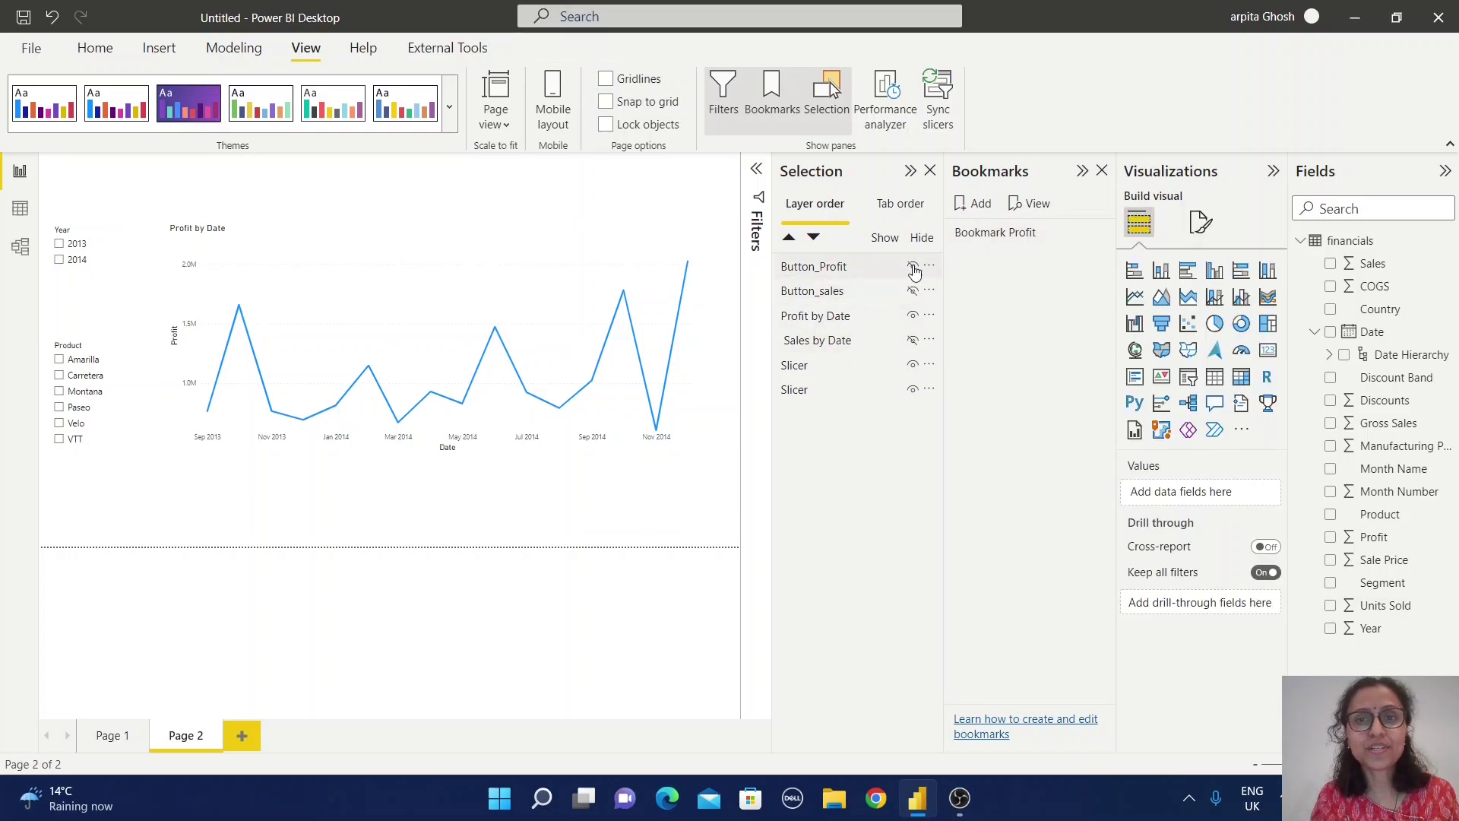
{"action": "left_click", "coordinate": [911, 266]}
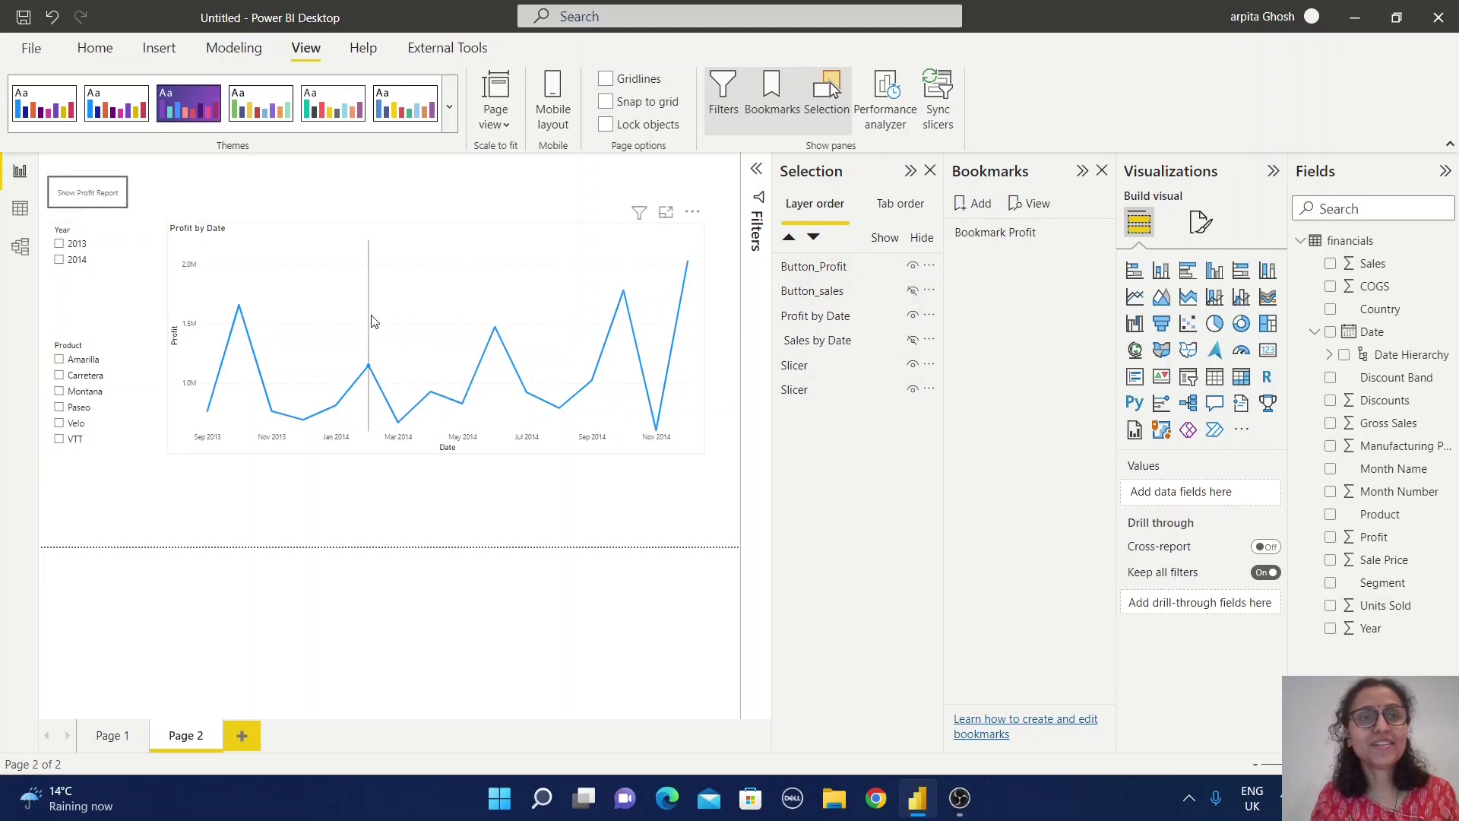
{"action": "left_click", "coordinate": [354, 244]}
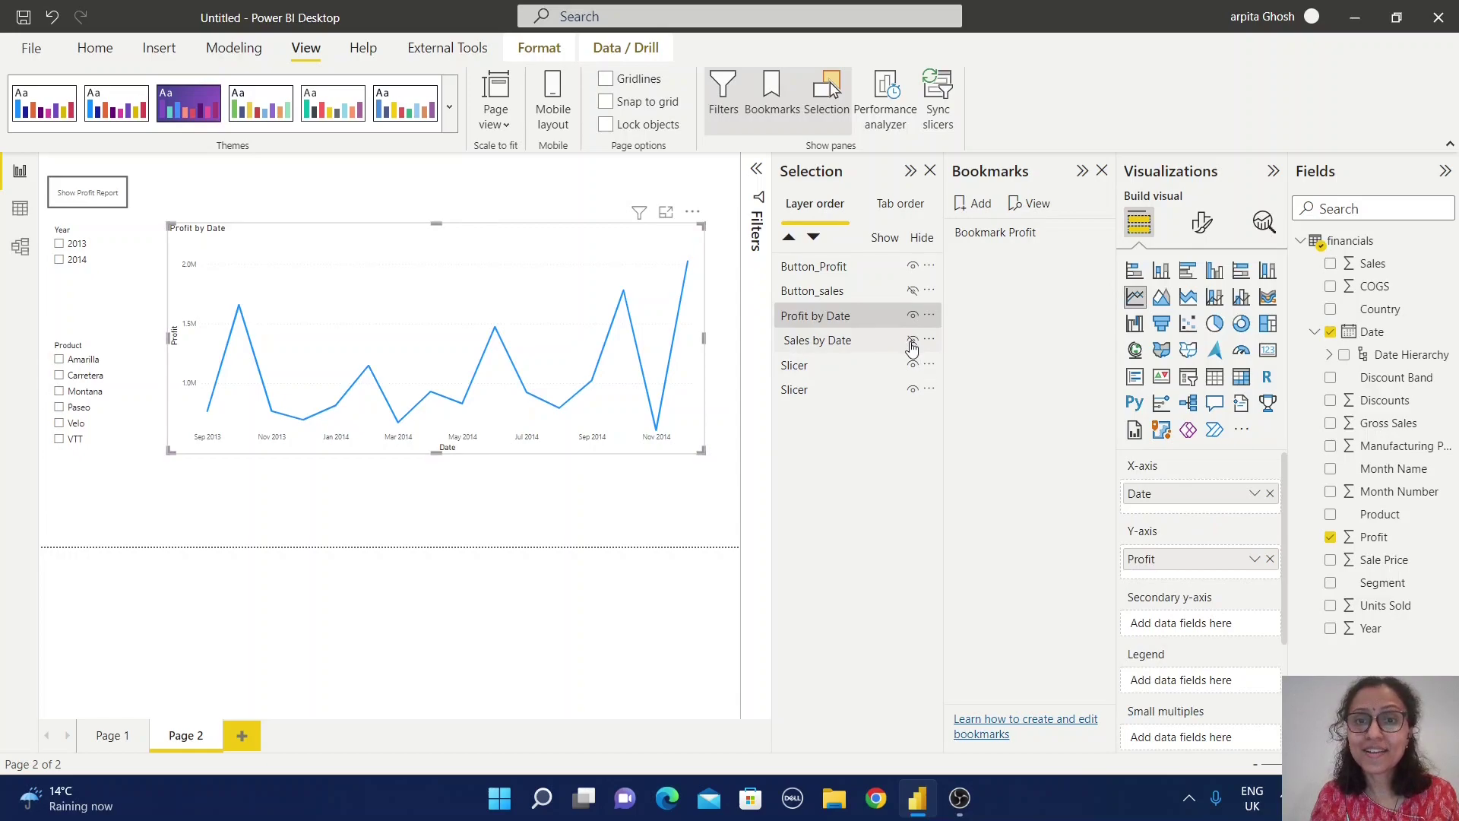
{"action": "left_click", "coordinate": [912, 339]}
{"action": "left_click", "coordinate": [913, 316]}
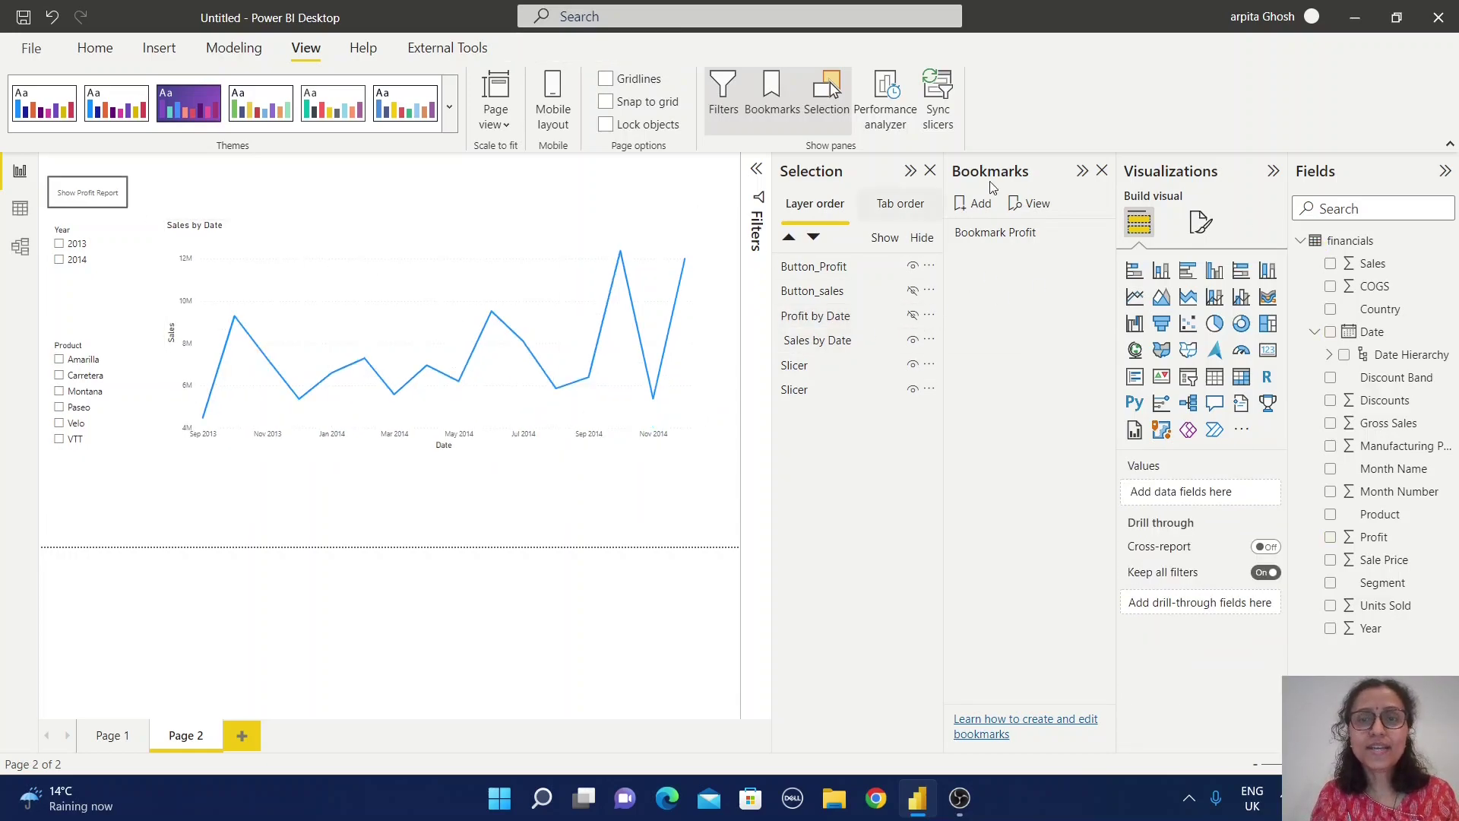
Step: Add a new bookmark and rename it to Bookmark Sales
{"action": "left_click", "coordinate": [982, 205]}
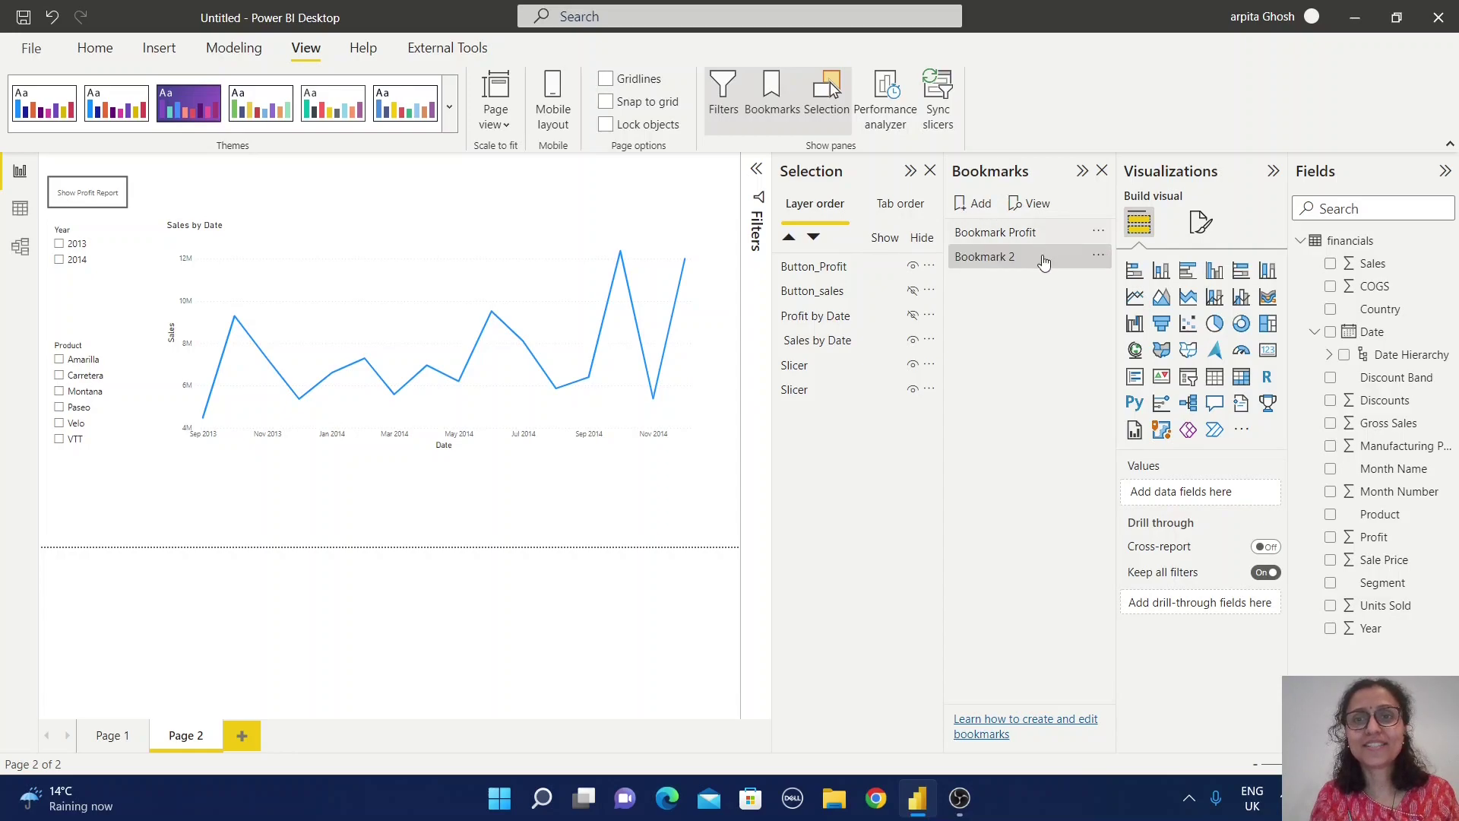
{"action": "double_click", "coordinate": [998, 257]}
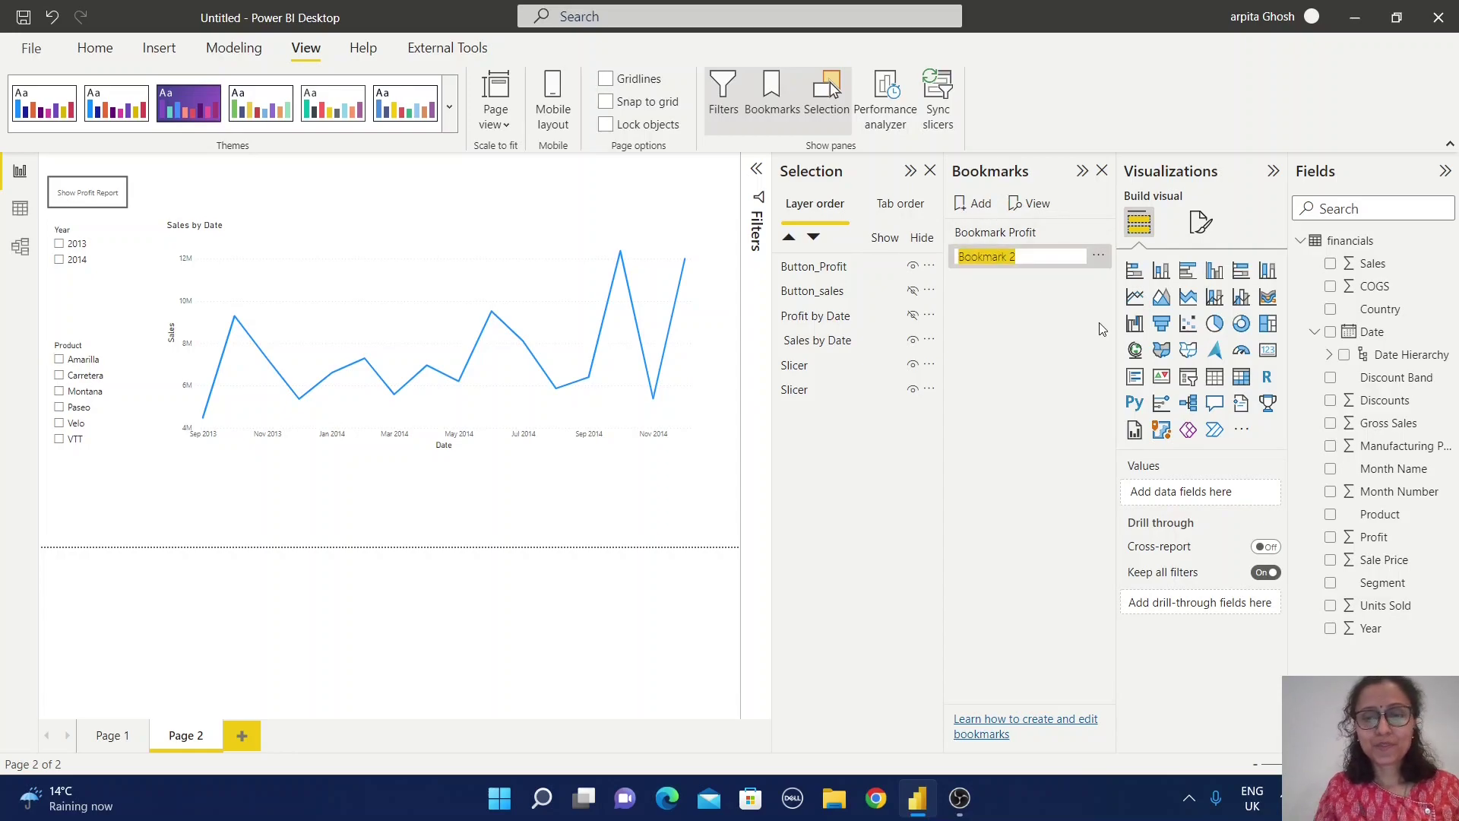
{"action": "key", "text": "End"}
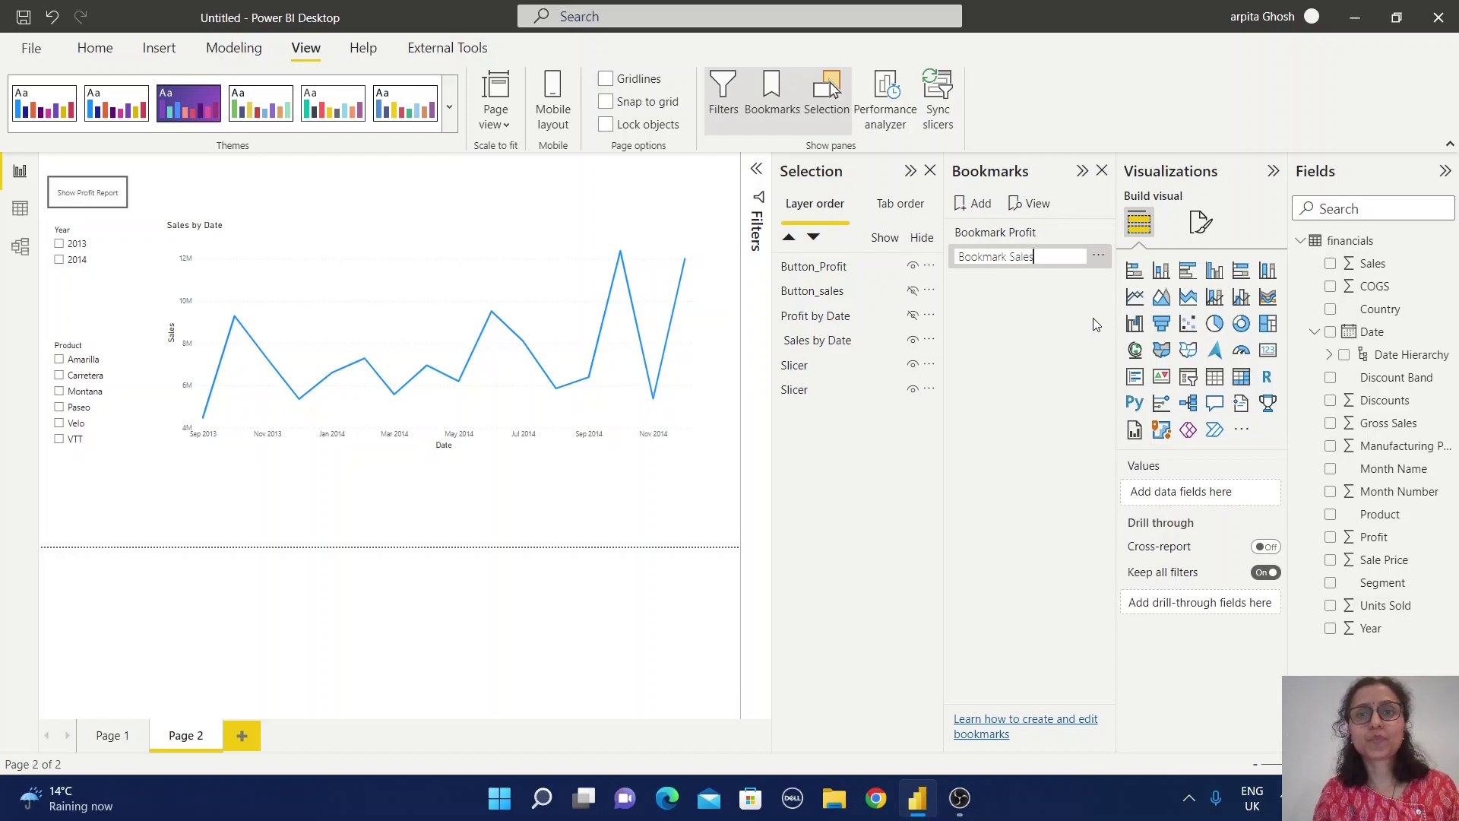
{"action": "key", "text": "Return"}
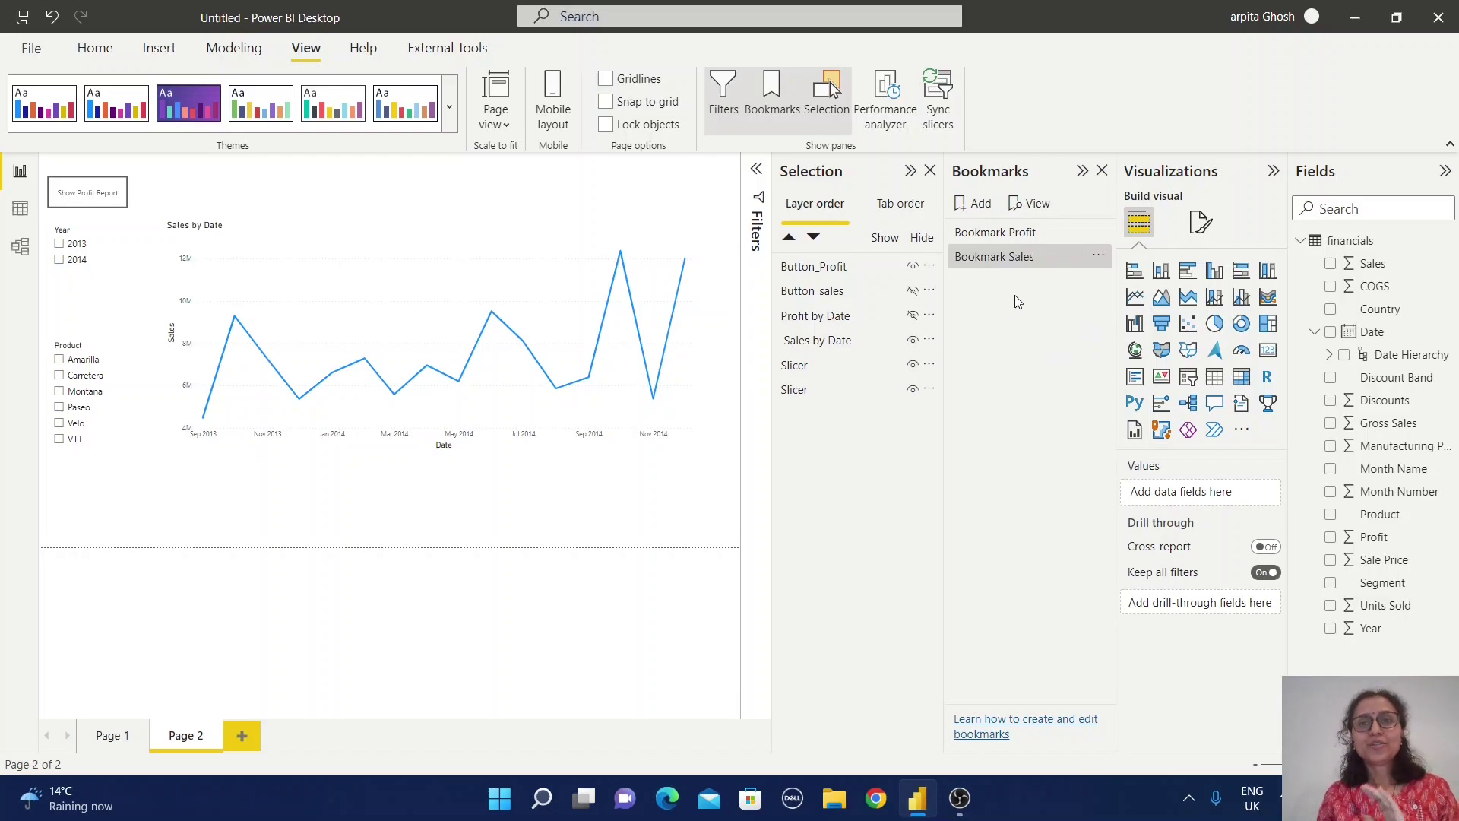
Step: Check the Bookmark Sales options, then apply Bookmark Profit to the page
{"action": "left_click", "coordinate": [1098, 257]}
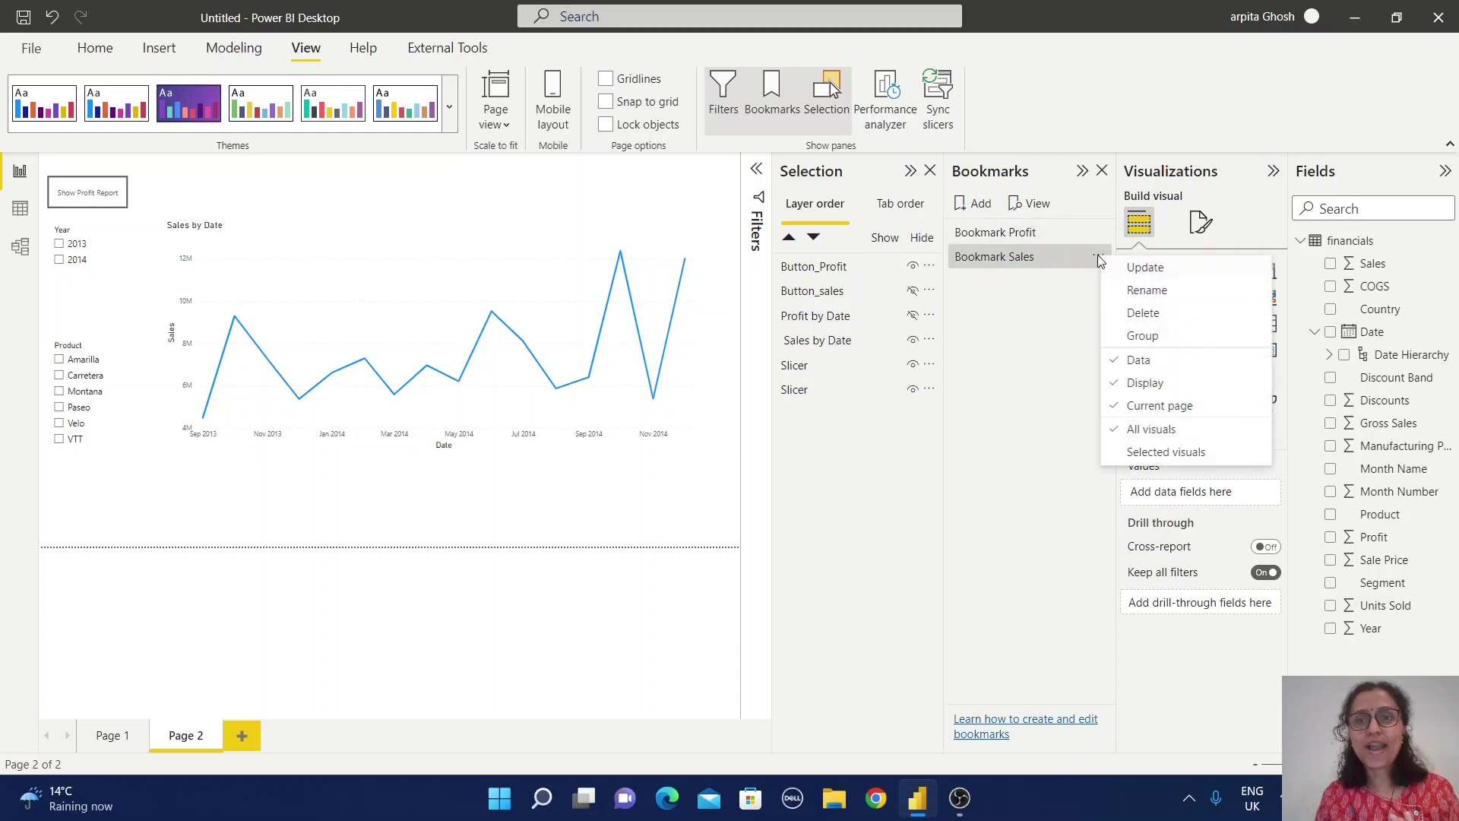
{"action": "left_click", "coordinate": [1143, 363]}
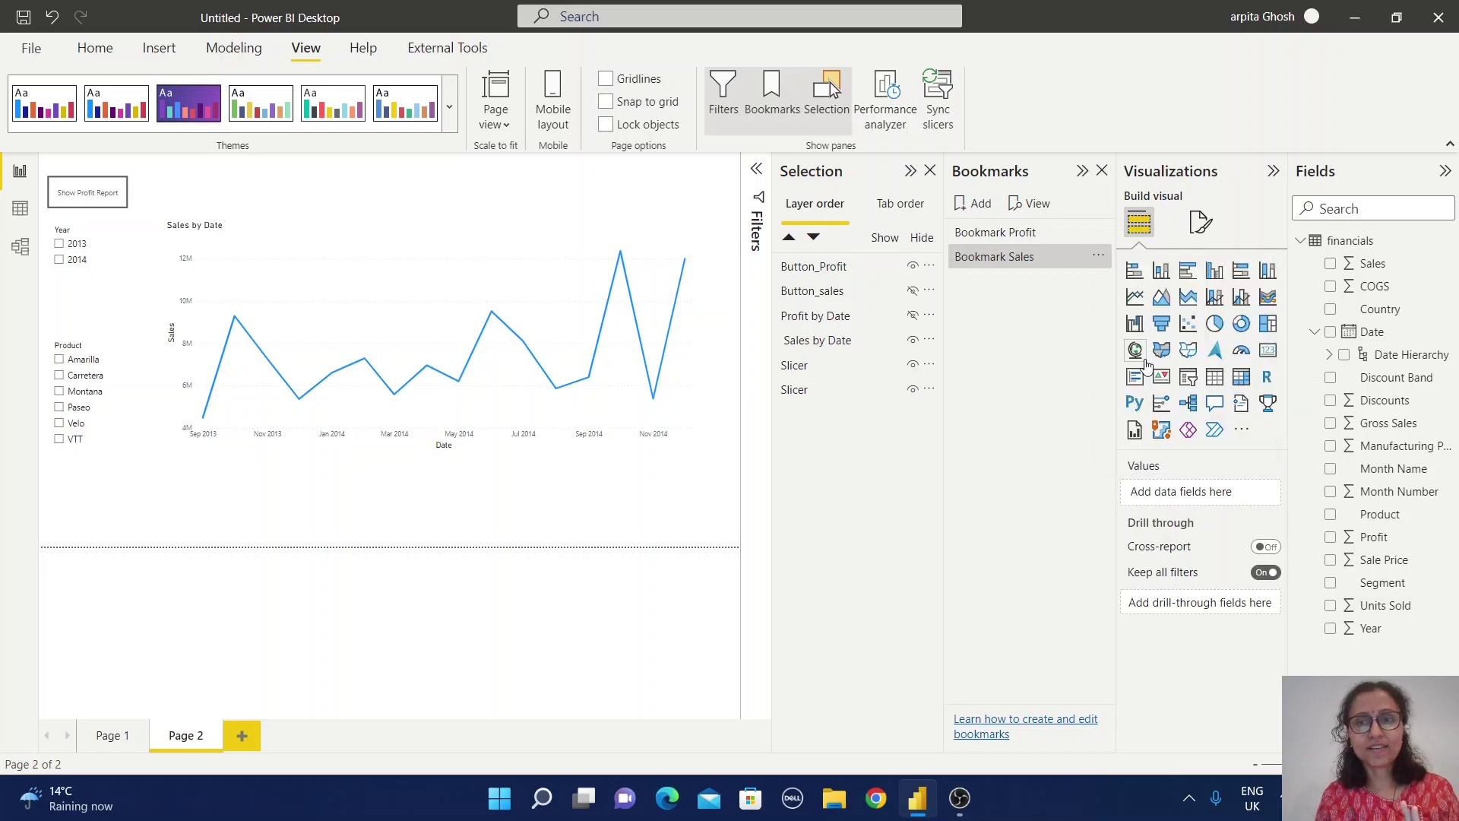
{"action": "left_click", "coordinate": [1051, 235]}
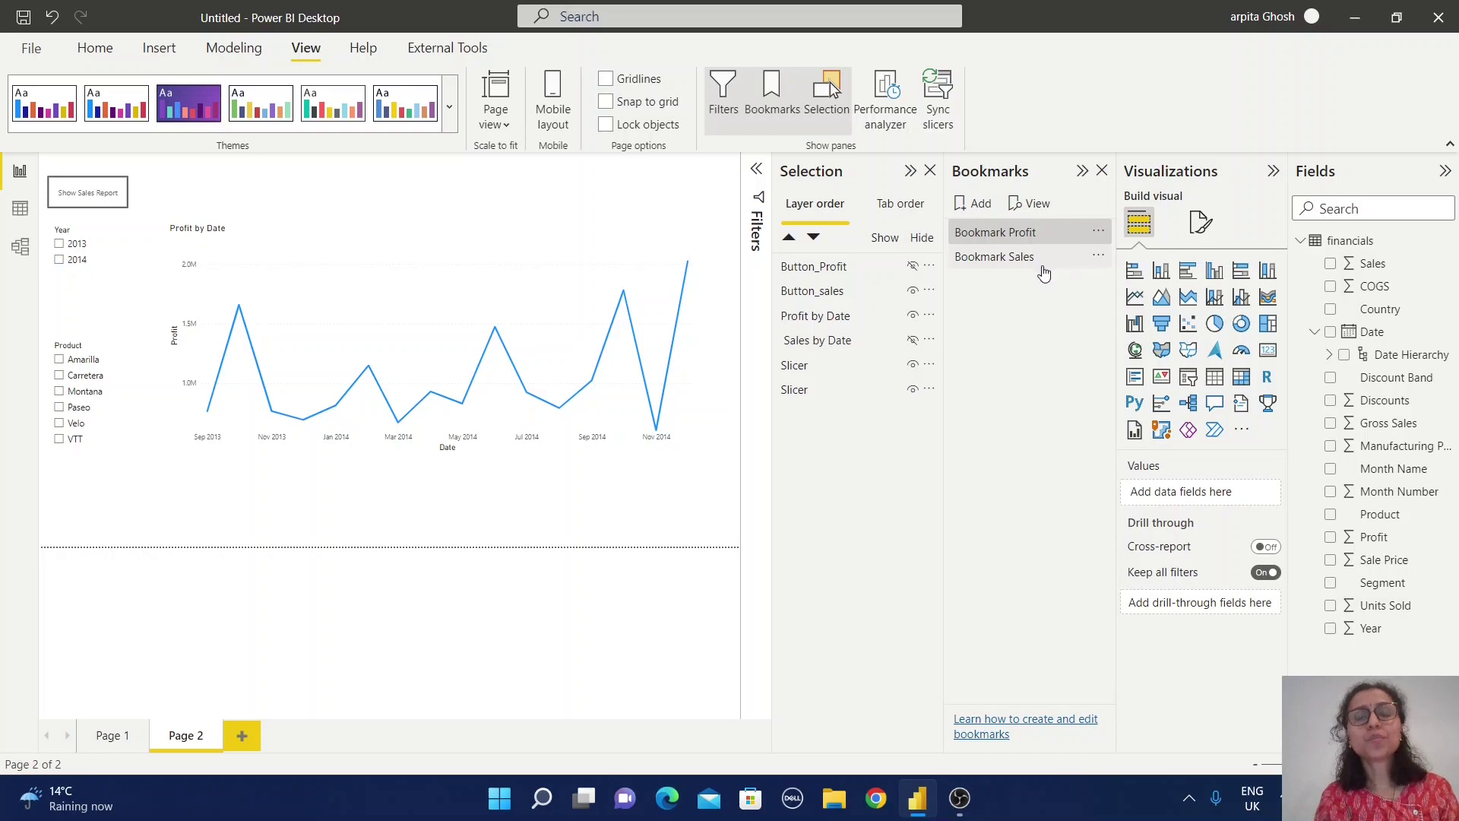
Step: Give Show Sales Report a Bookmark action targeting Bookmark Sales, then apply Bookmark Sales
{"action": "left_click", "coordinate": [88, 195]}
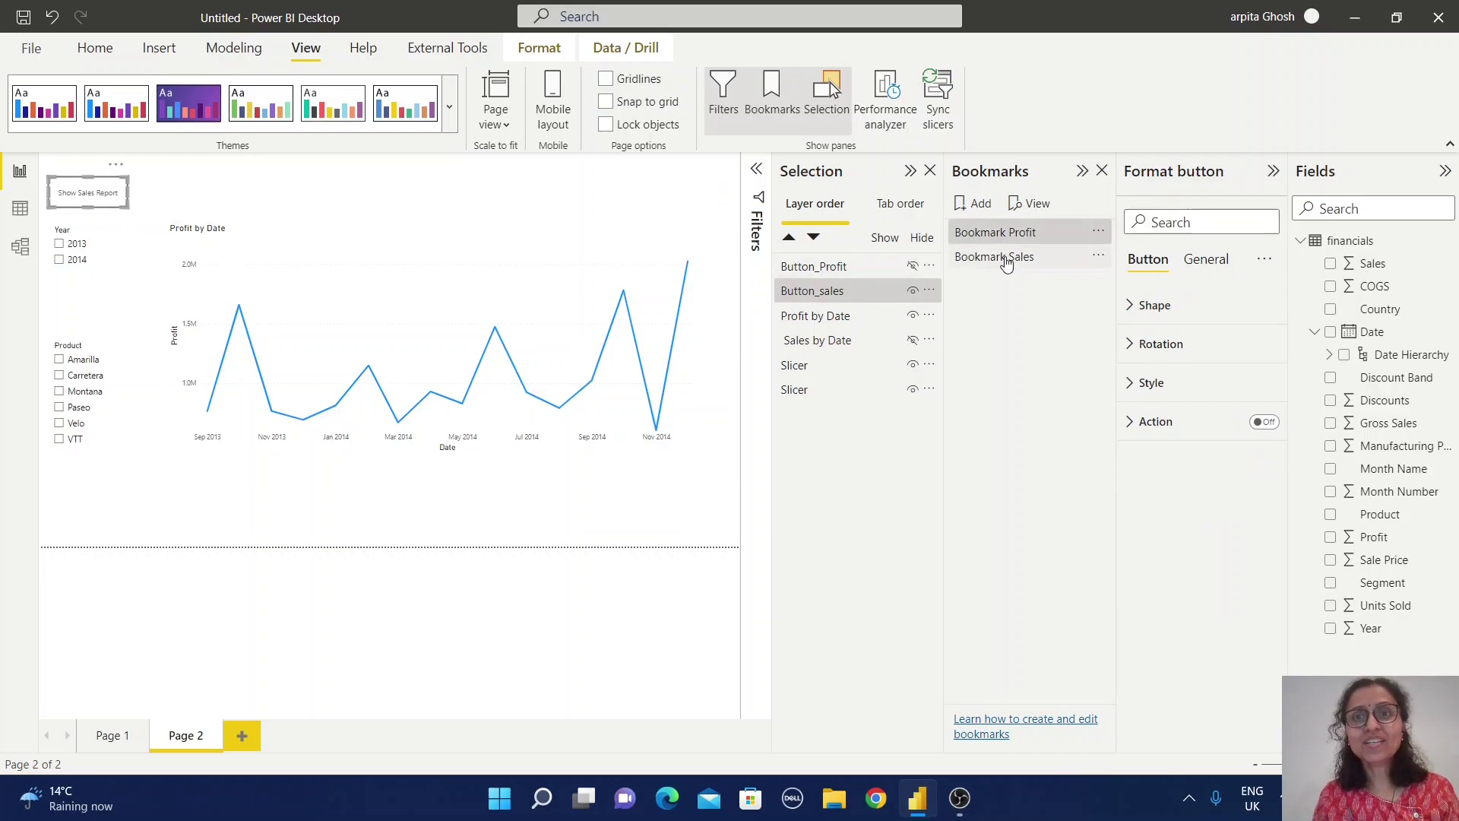
{"action": "left_click", "coordinate": [1274, 424]}
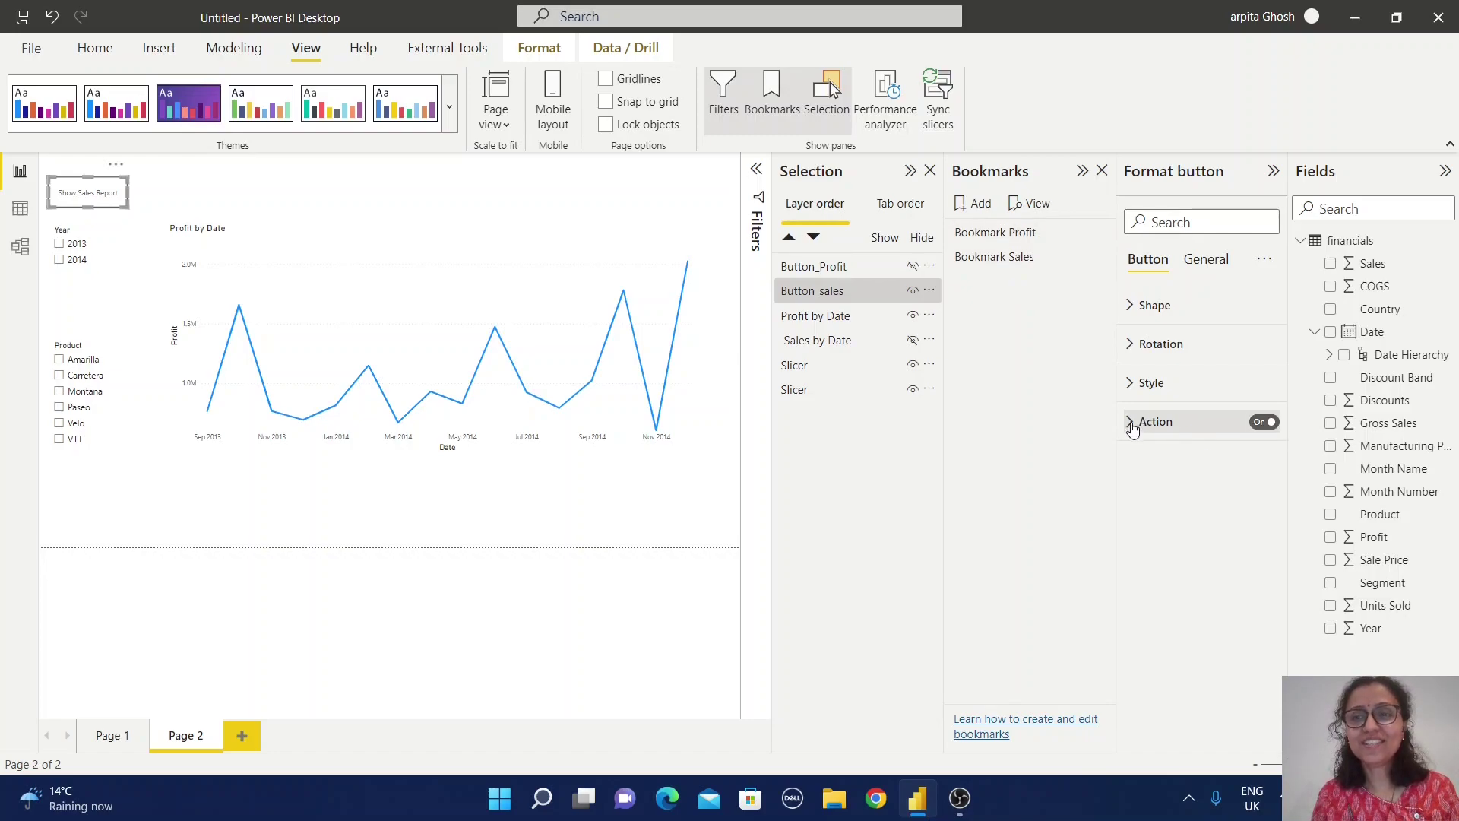
{"action": "left_click", "coordinate": [1130, 421]}
{"action": "left_click", "coordinate": [1168, 522]}
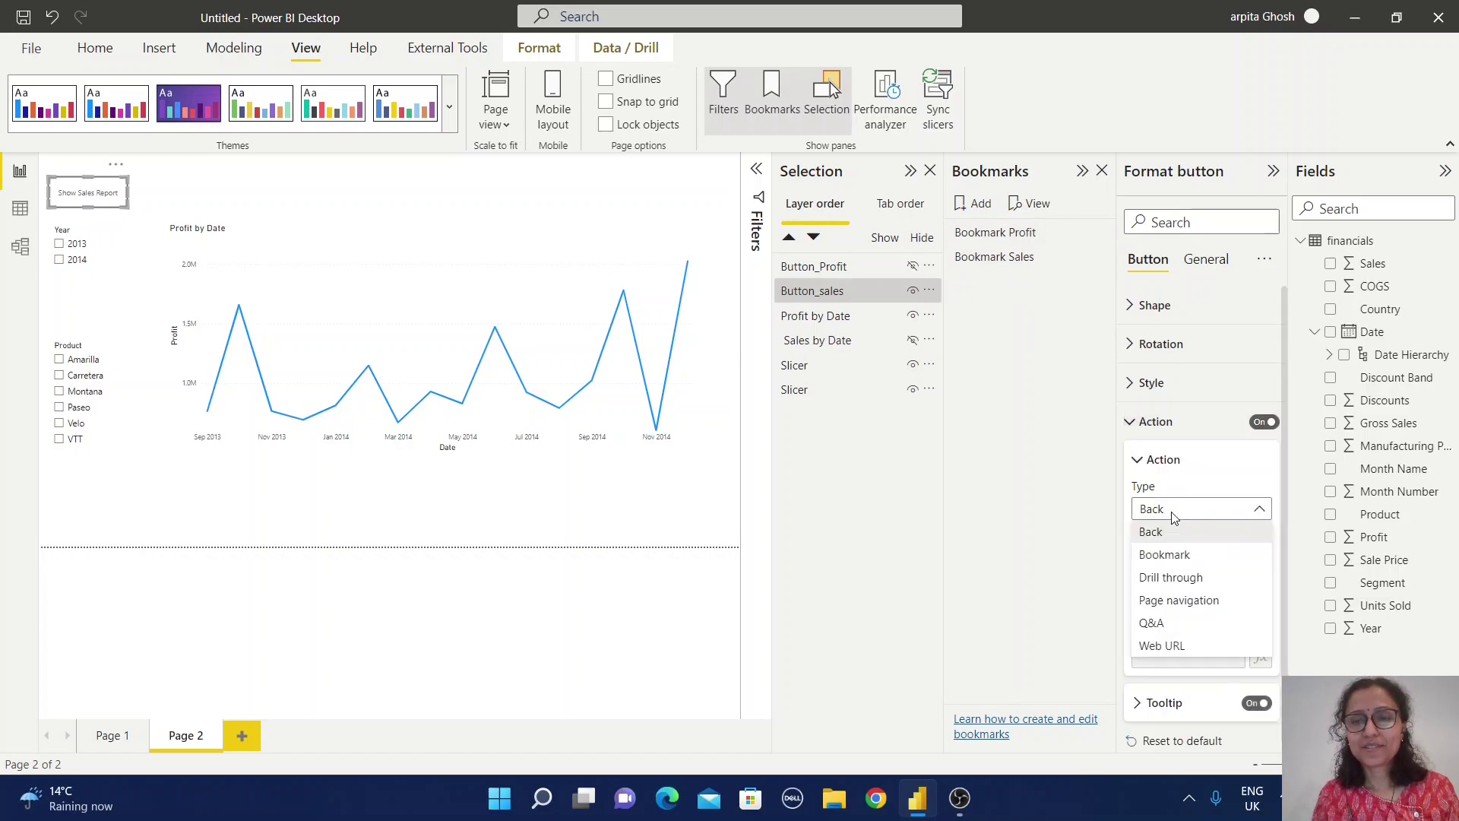
{"action": "left_click", "coordinate": [1174, 556]}
{"action": "left_click", "coordinate": [1201, 562]}
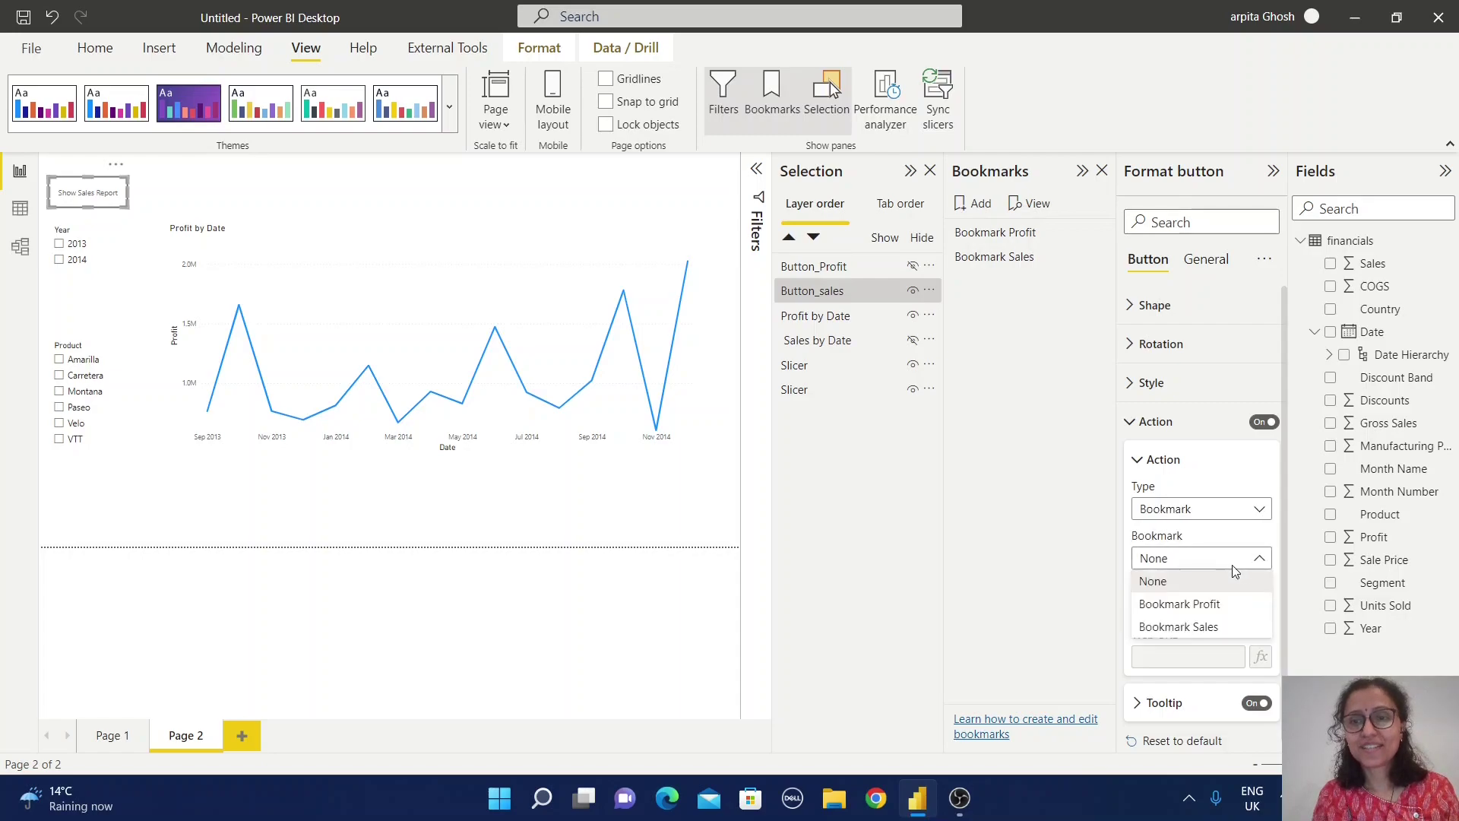
{"action": "left_click", "coordinate": [1187, 628]}
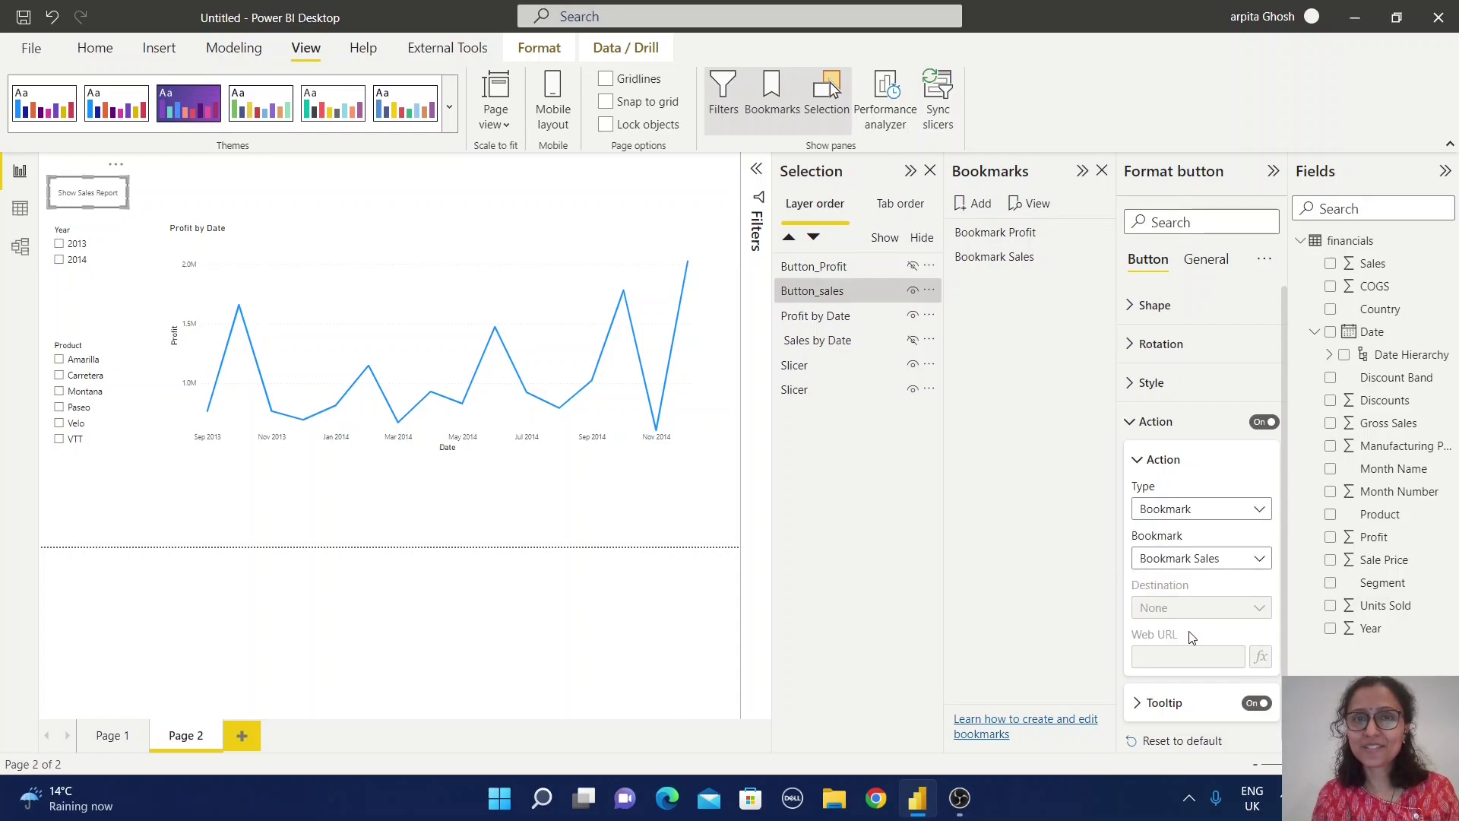
{"action": "left_click", "coordinate": [992, 258]}
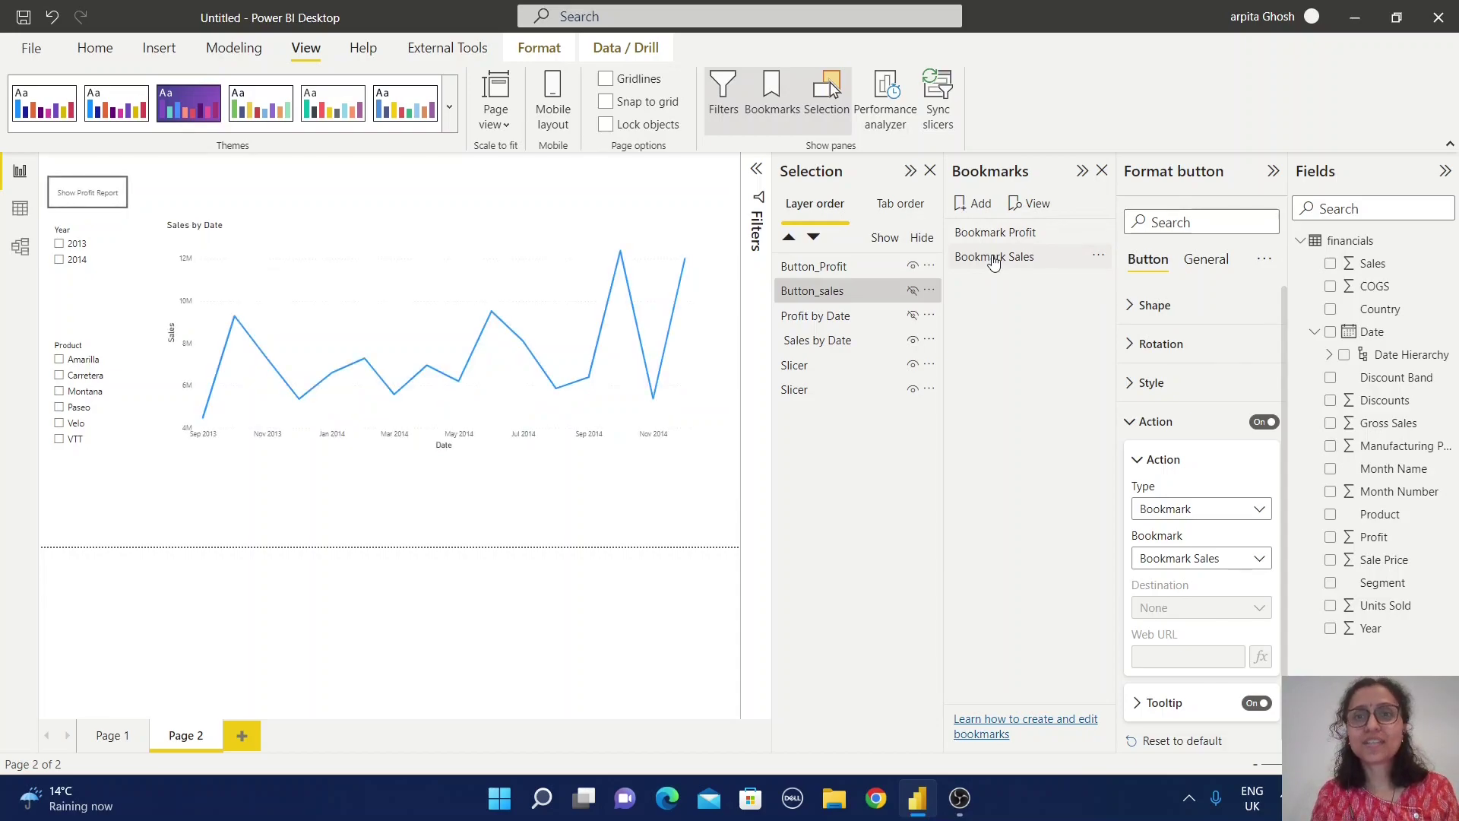
Step: Give Show Profit Report a Bookmark action targeting Bookmark Profit, and collapse the Selection pane
{"action": "left_click", "coordinate": [80, 196]}
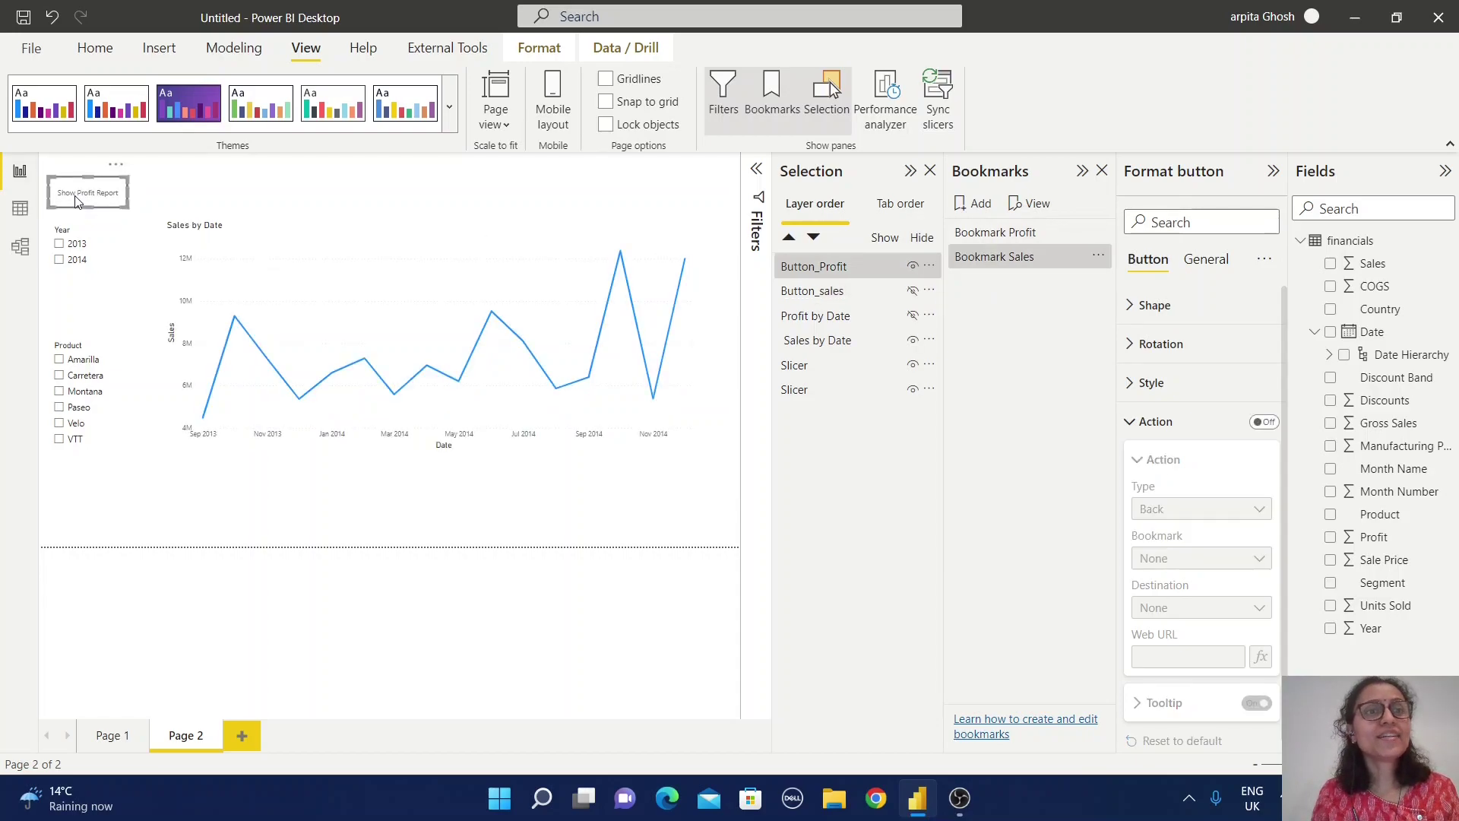
{"action": "left_click", "coordinate": [1264, 422]}
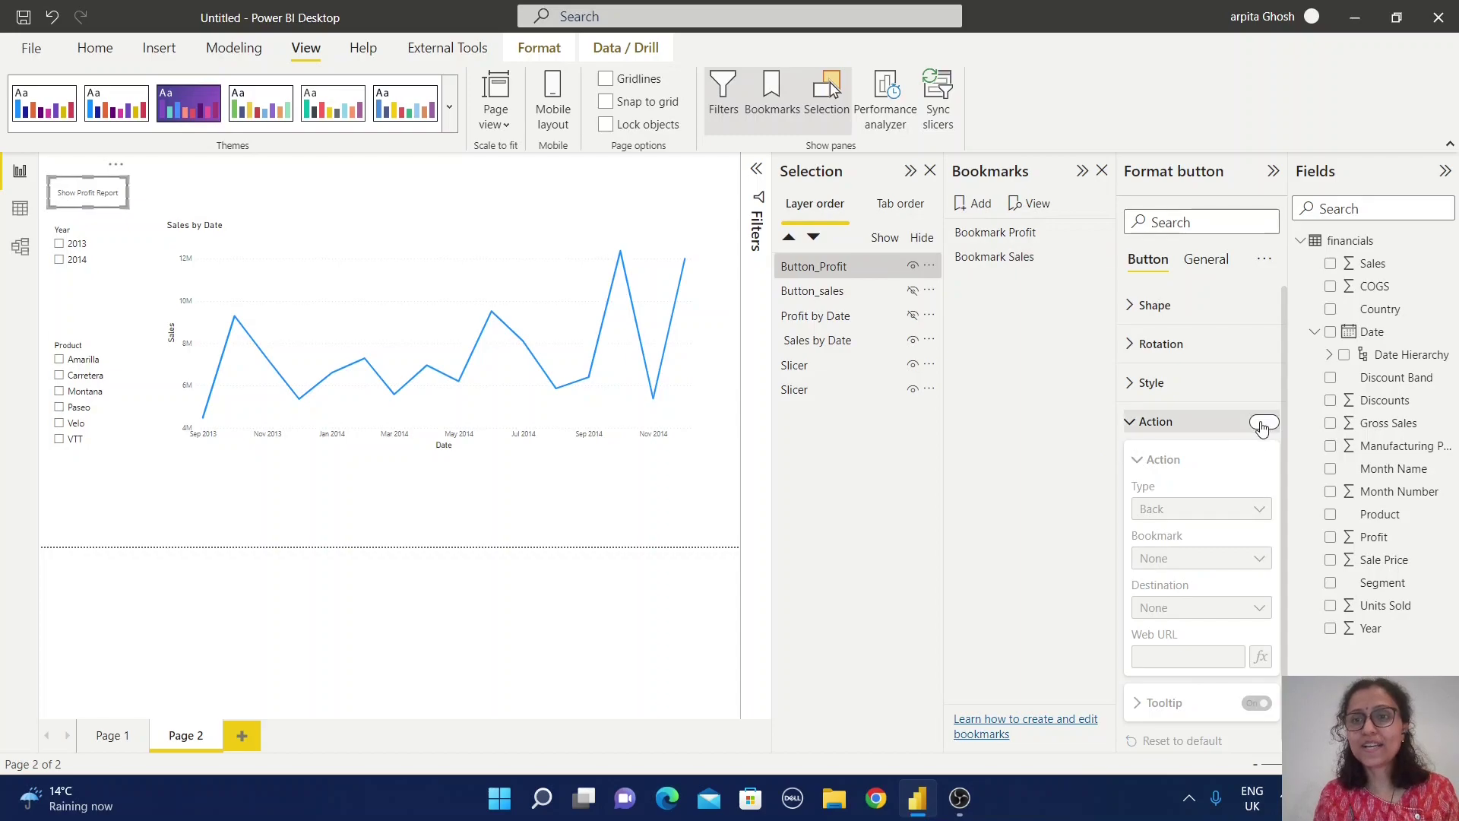
{"action": "left_click", "coordinate": [1152, 524]}
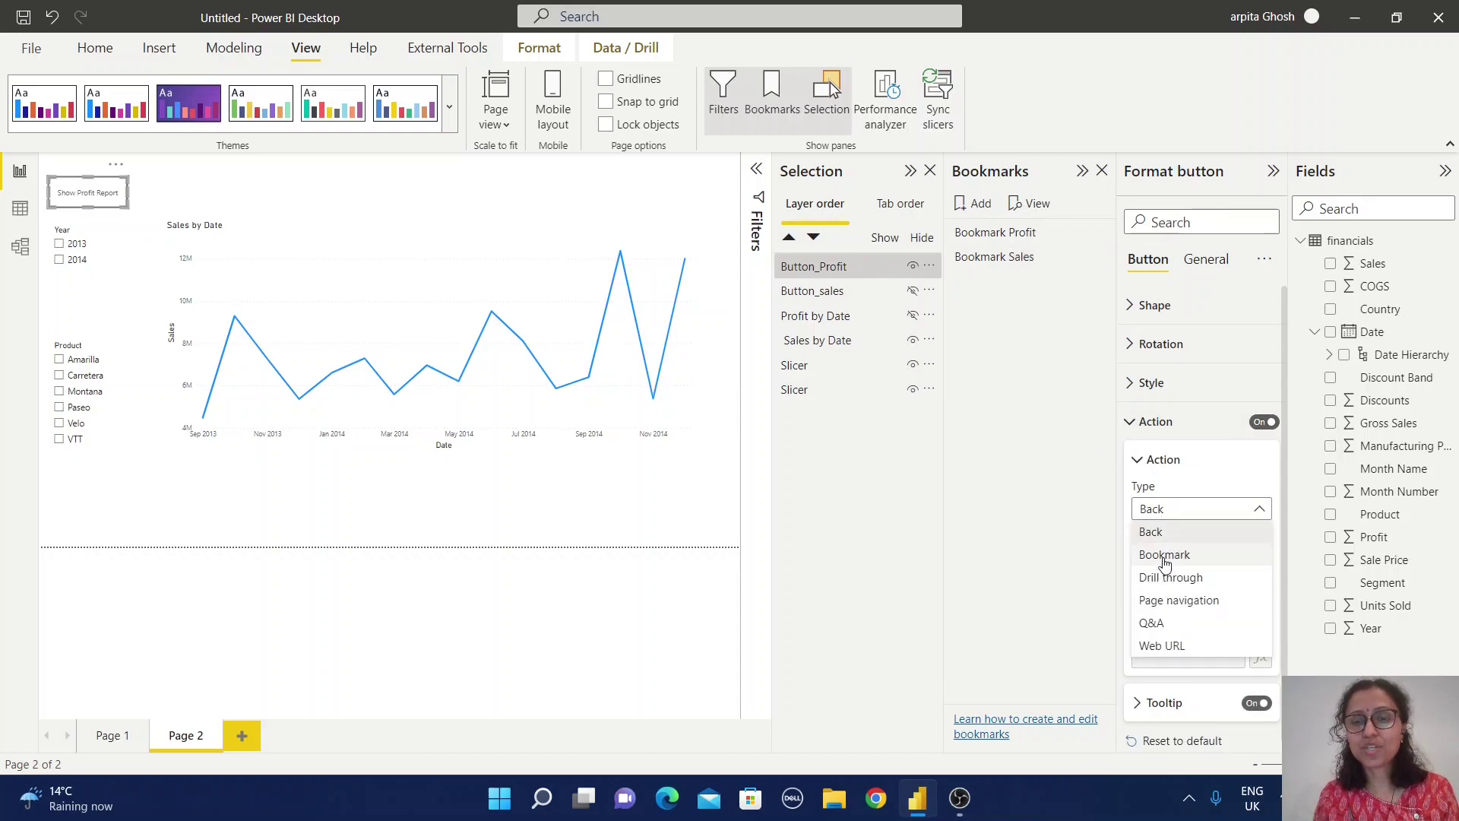
{"action": "left_click", "coordinate": [1163, 556]}
{"action": "left_click", "coordinate": [1174, 561]}
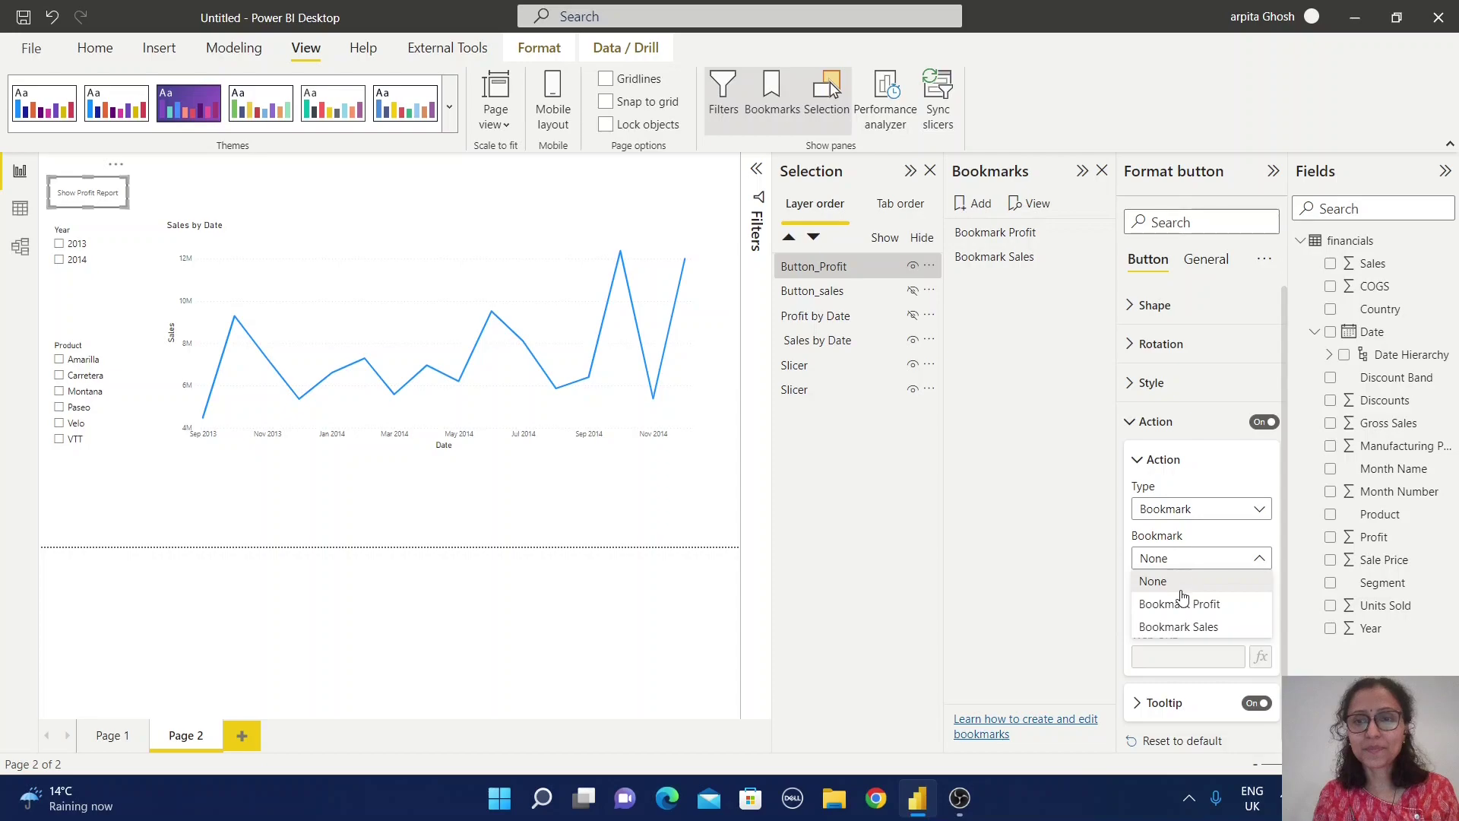
{"action": "left_click", "coordinate": [1183, 605]}
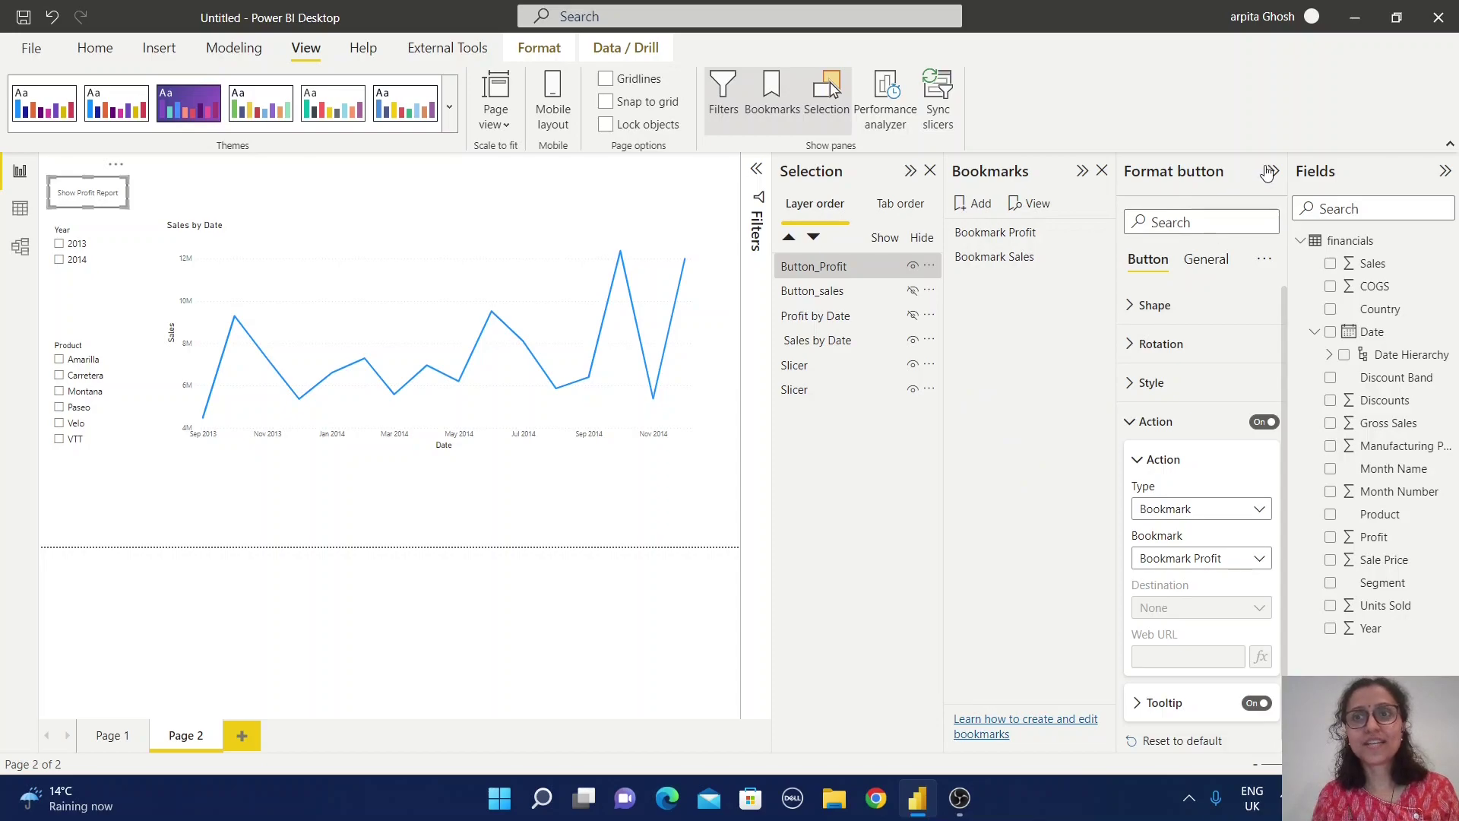
{"action": "left_click", "coordinate": [910, 170]}
Step: Collapse the Bookmarks and Format button panes and deselect the button on the canvas
{"action": "left_click", "coordinate": [1082, 173]}
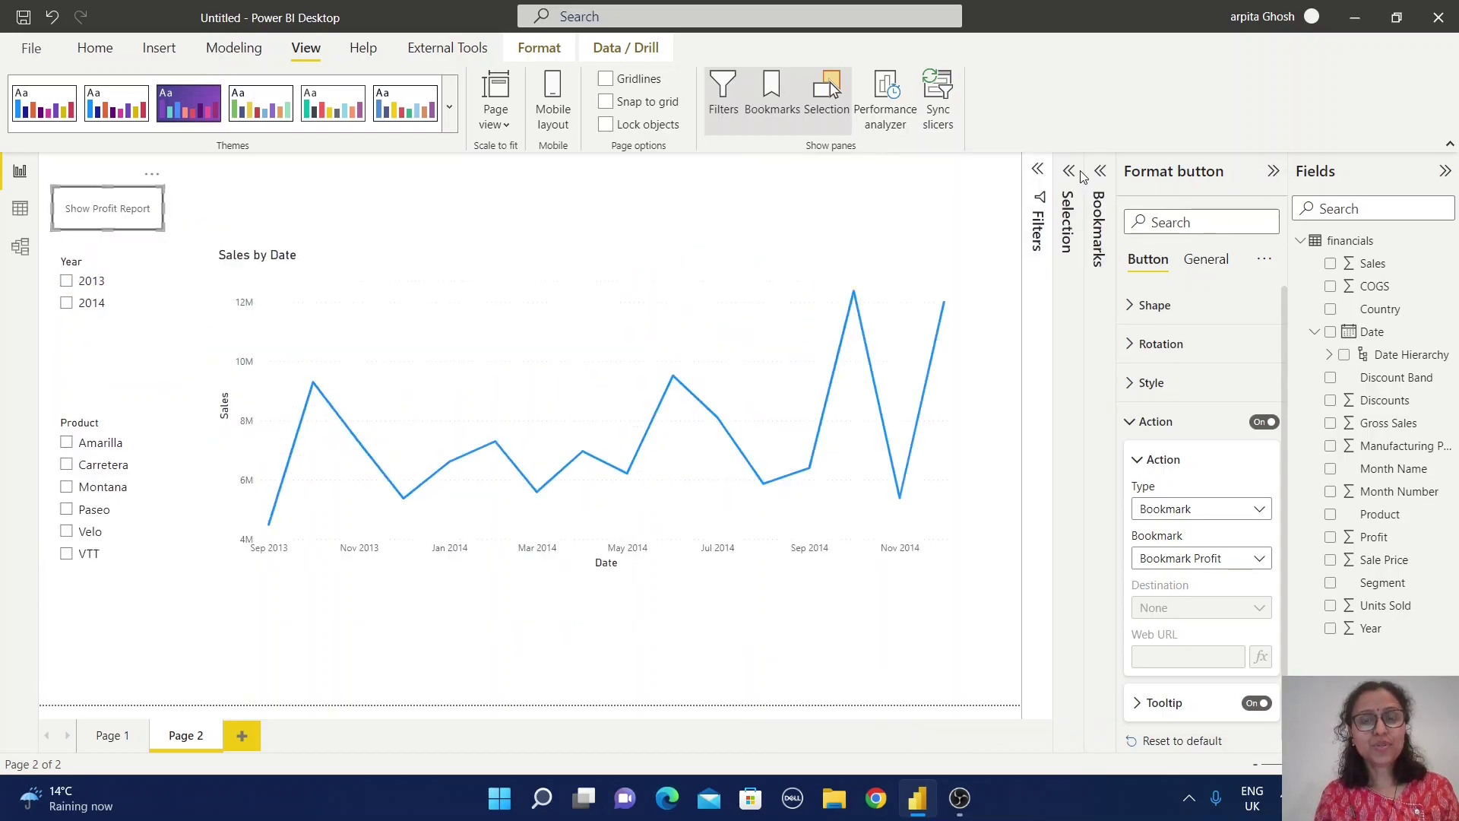
{"action": "left_click", "coordinate": [1270, 173]}
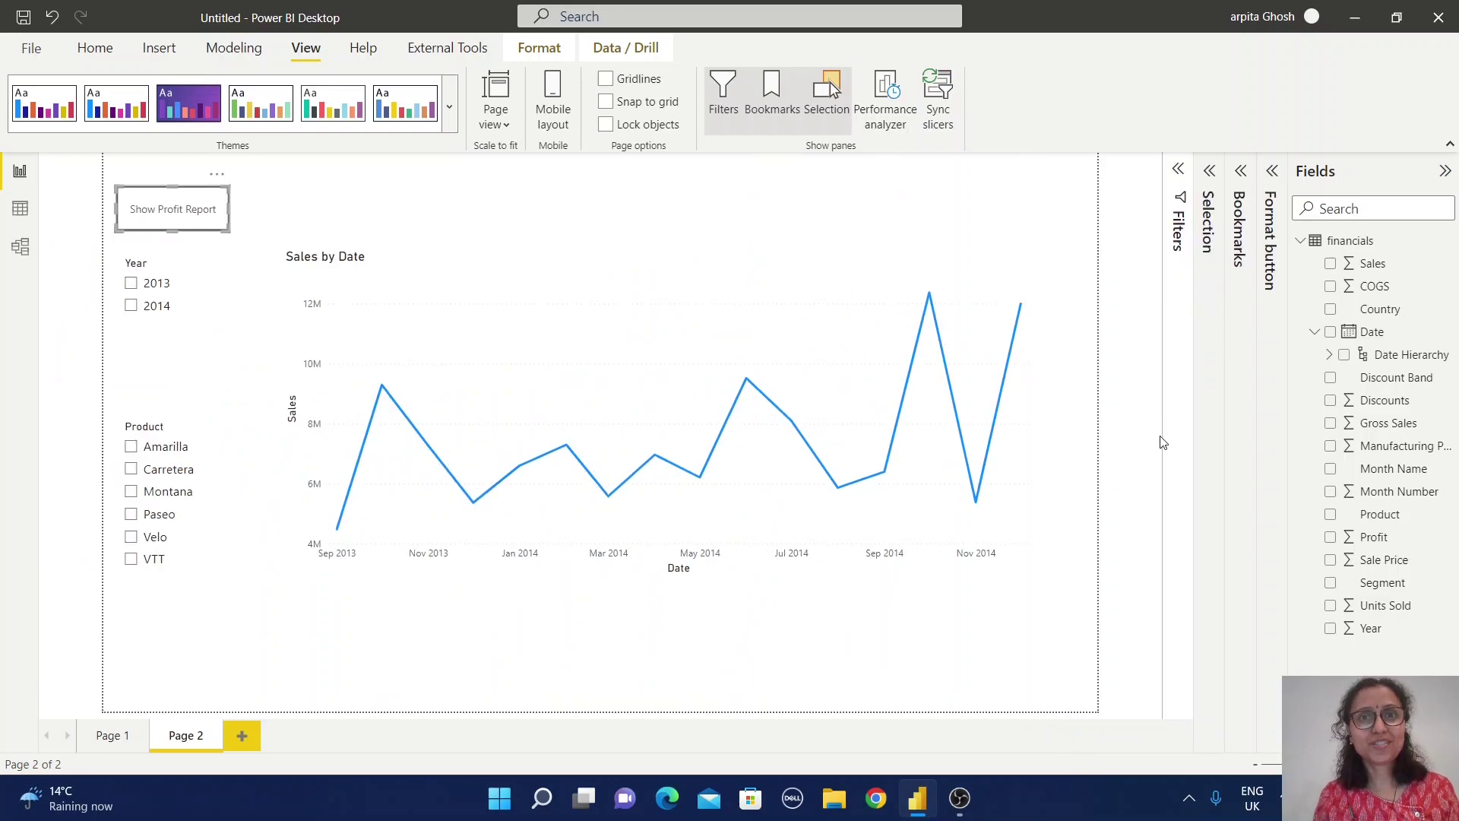
{"action": "left_click", "coordinate": [611, 642]}
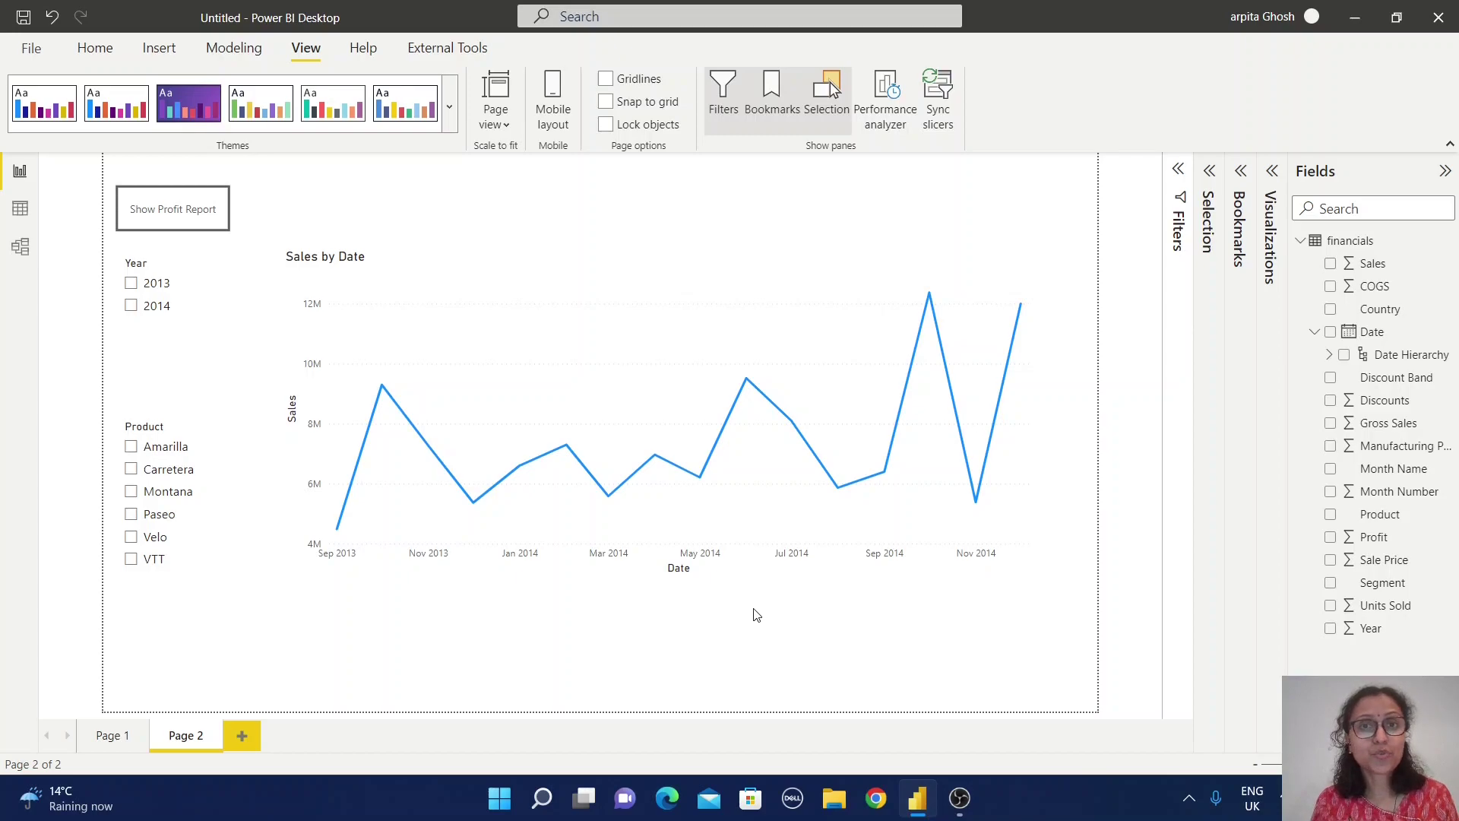
{"action": "left_click", "coordinate": [181, 211]}
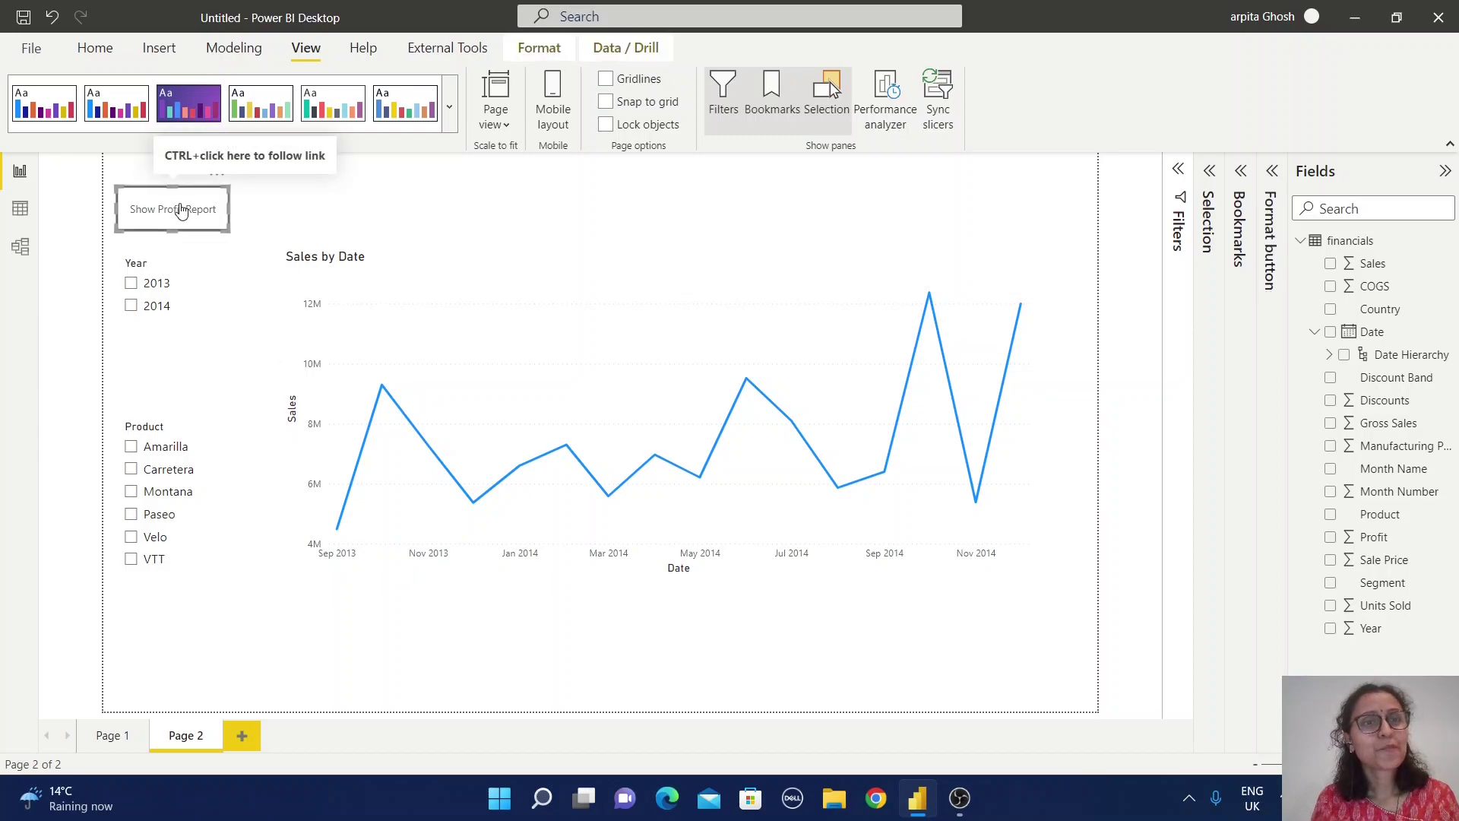
{"action": "left_click", "coordinate": [181, 211], "text": "ctrl"}
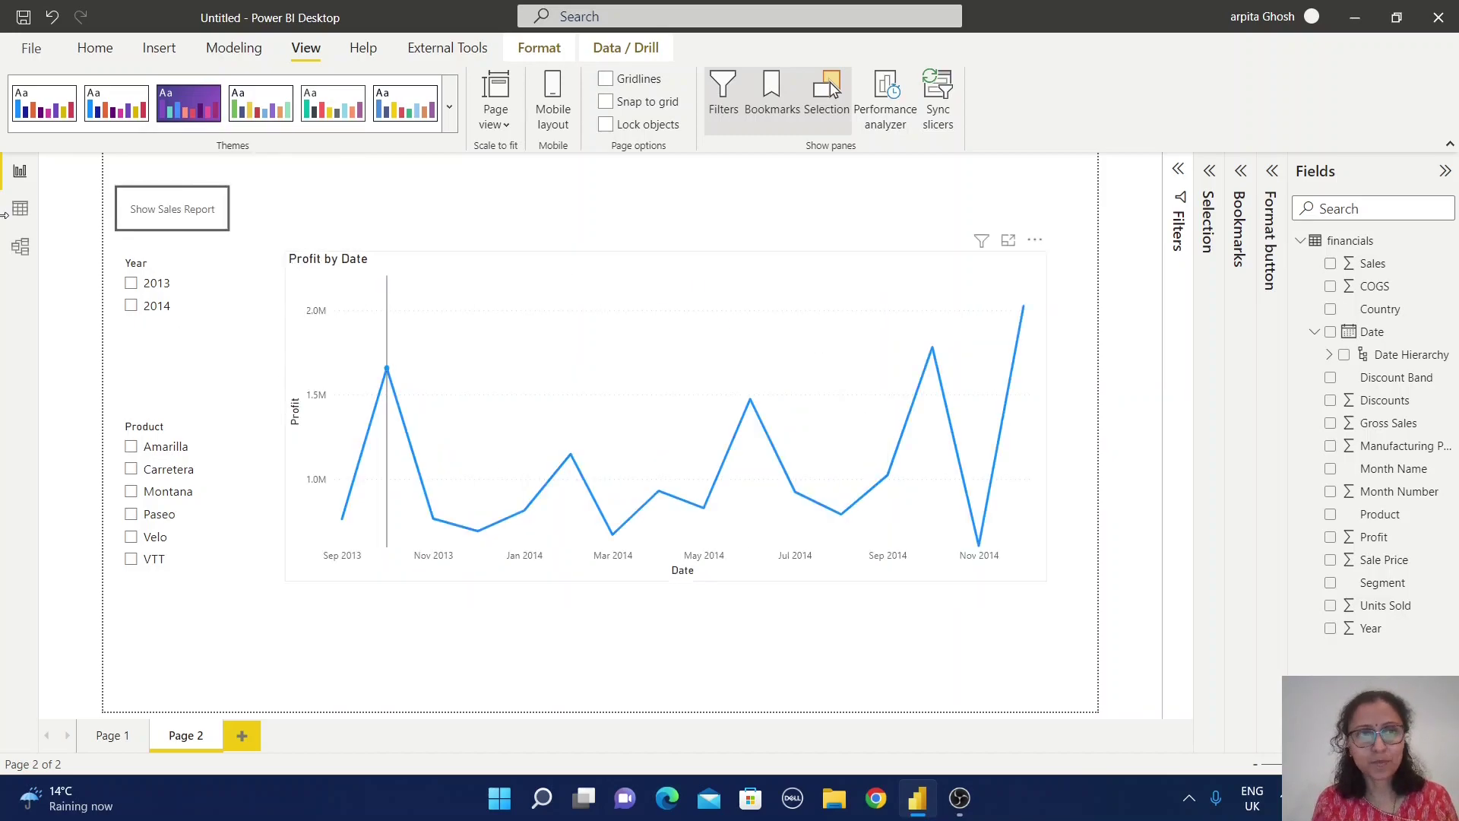
{"action": "left_click", "coordinate": [184, 211], "text": "ctrl"}
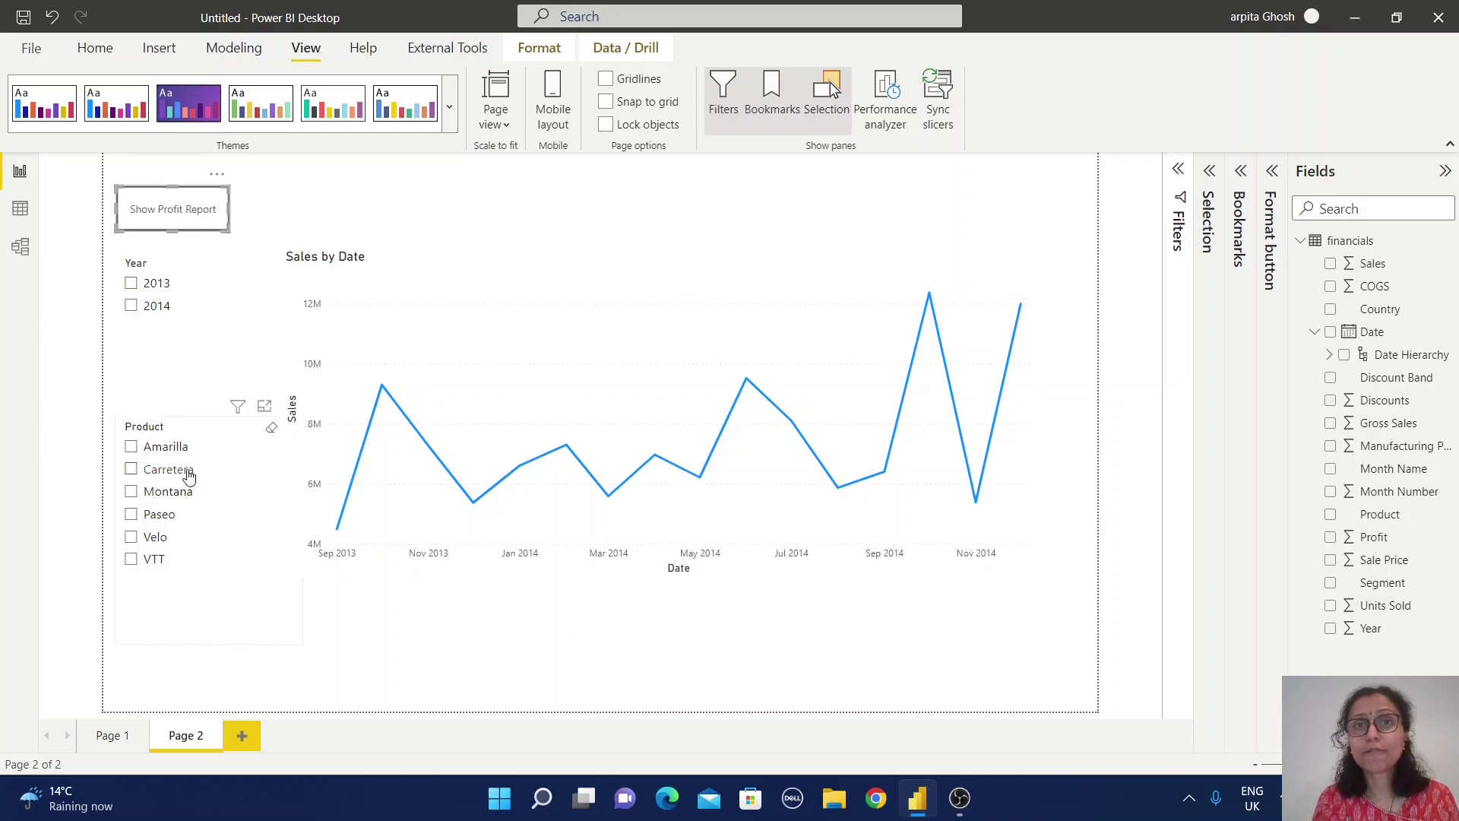
Step: Filter the slicers to 2013 and Montana, then switch to Profit by Date with Show Profit Report
{"action": "left_click", "coordinate": [130, 284]}
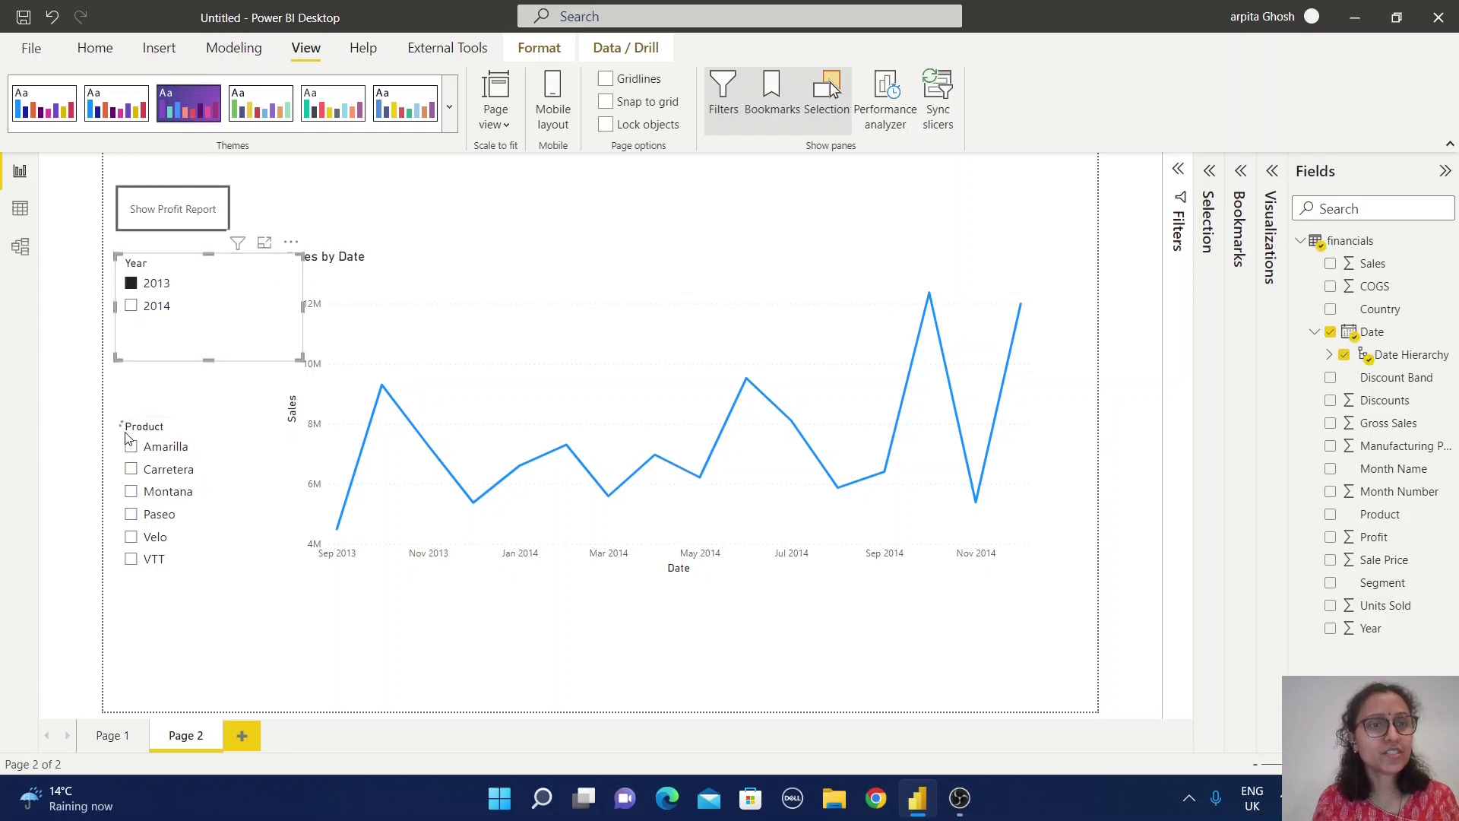
{"action": "left_click", "coordinate": [131, 491]}
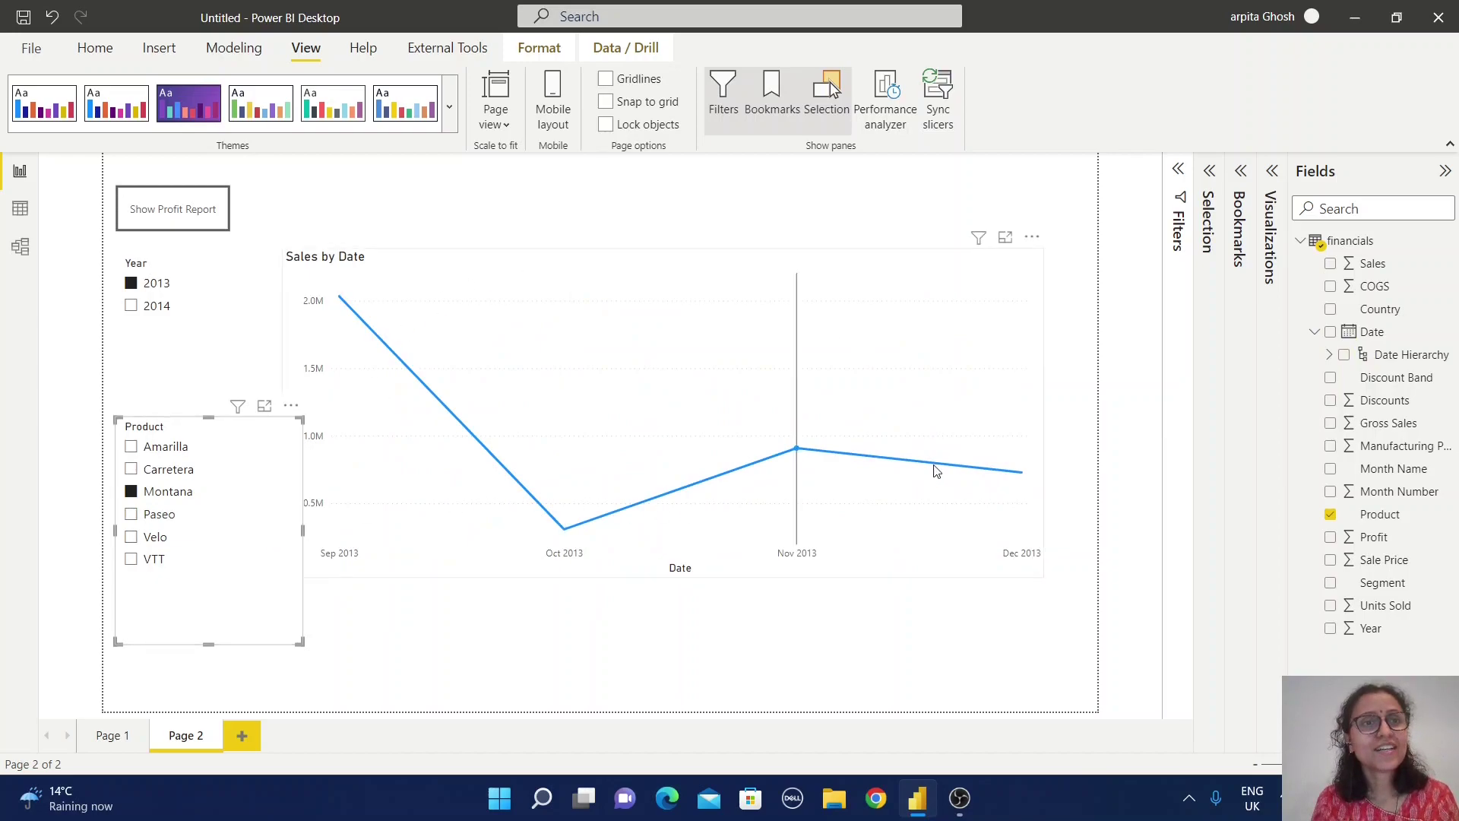
{"action": "left_click", "coordinate": [177, 215], "text": "ctrl"}
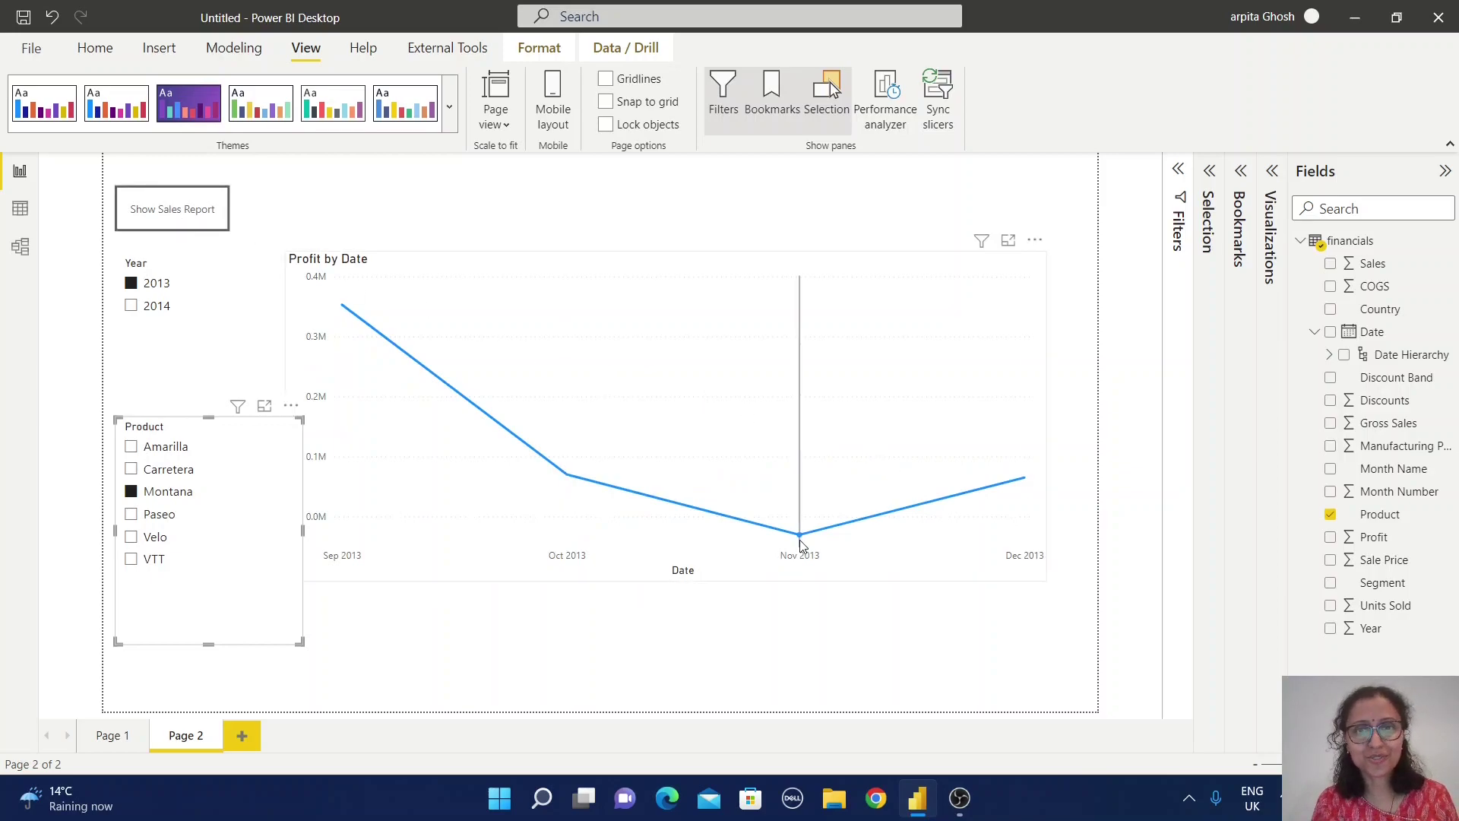
{"action": "left_click", "coordinate": [693, 679]}
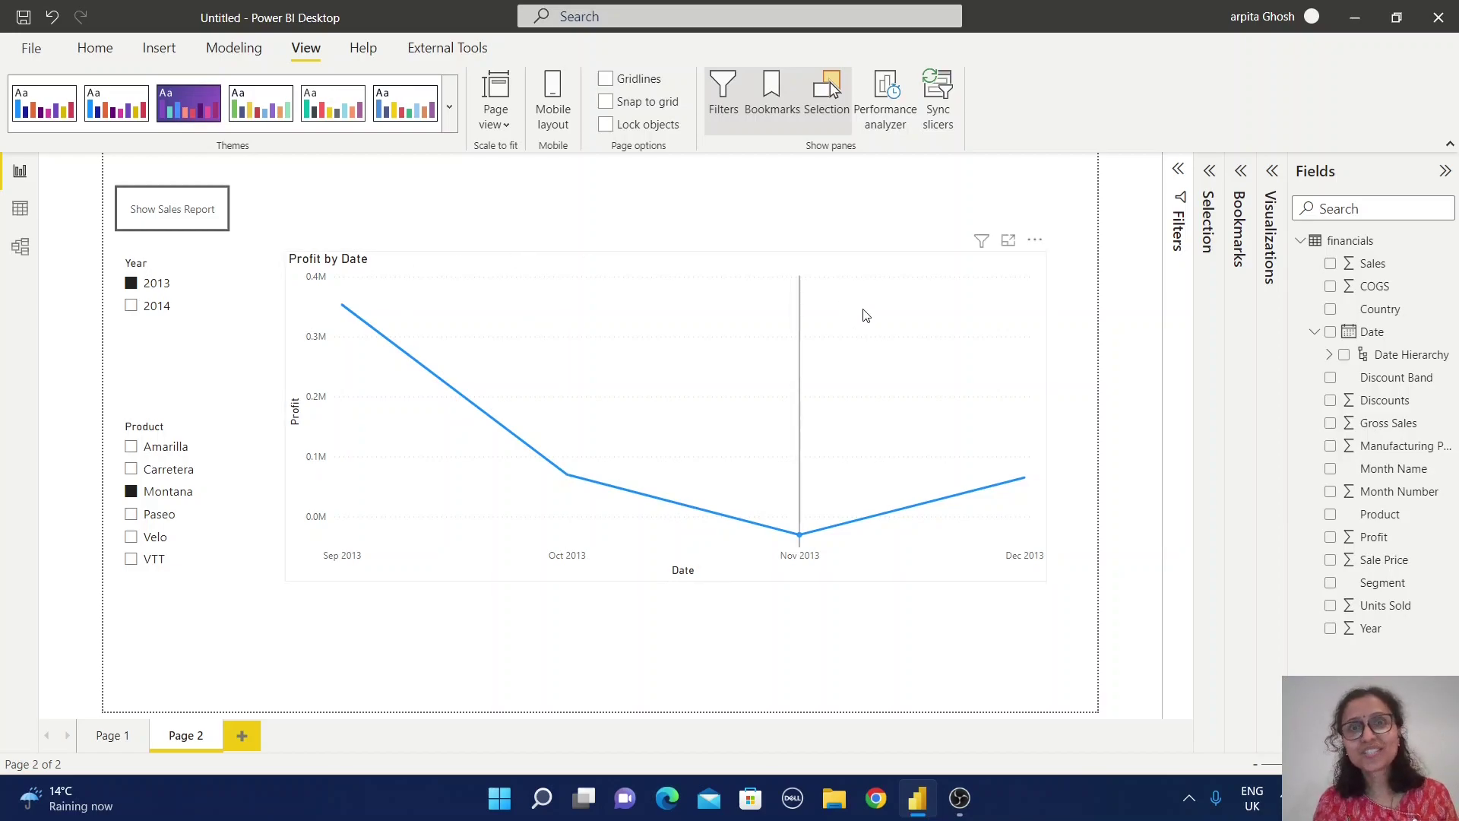
{"action": "mouse_move", "coordinate": [862, 308]}
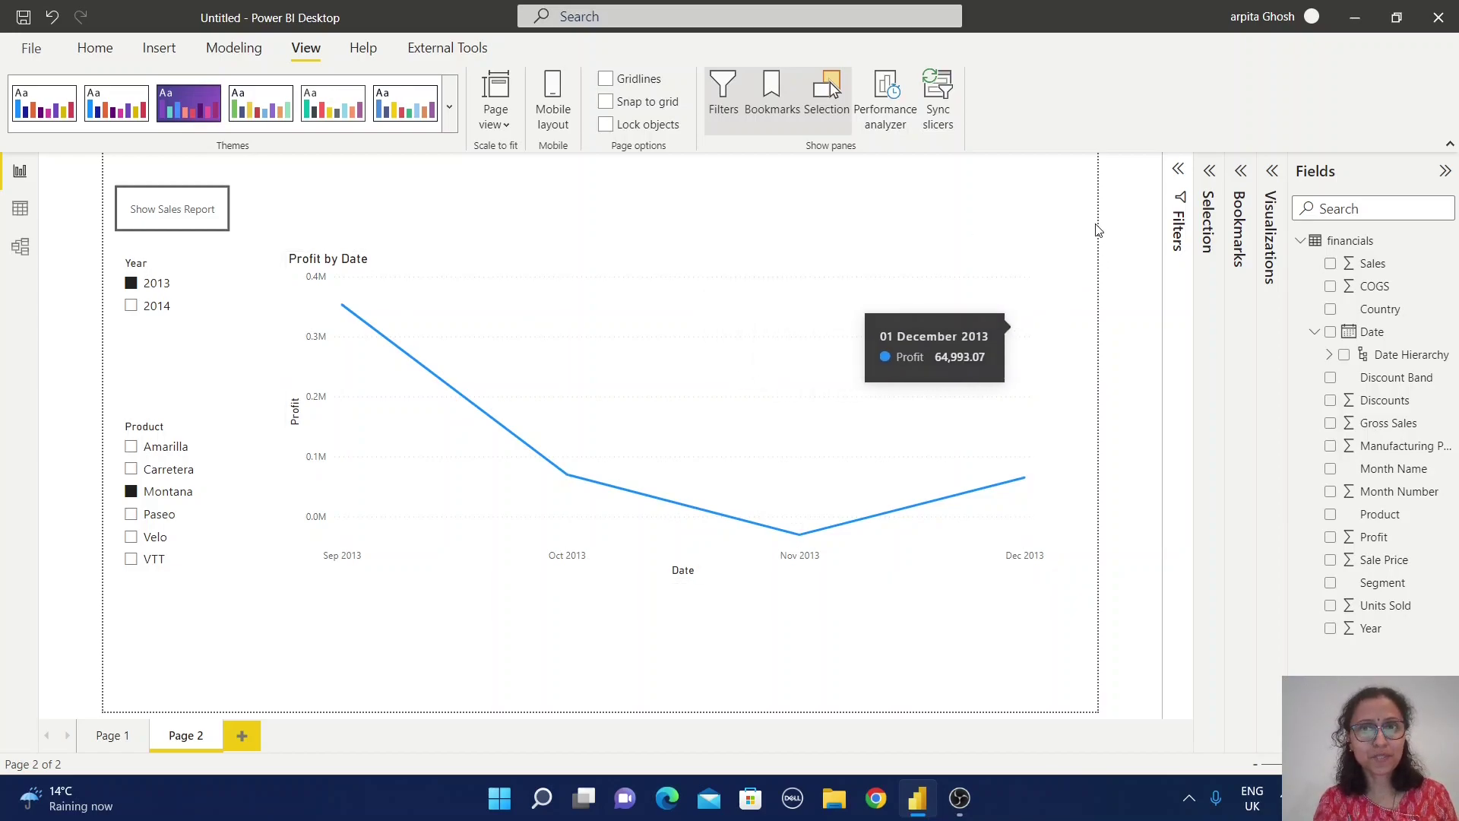